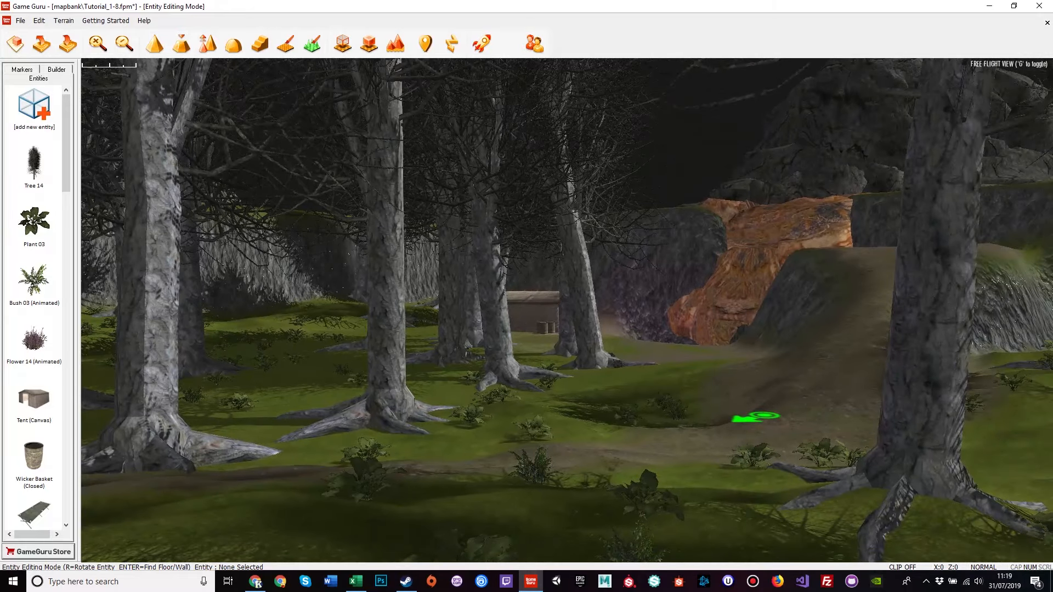
# Look over the level, from the forest and distant hut to the metal building with the character standing at its doorway.
pyautogui.press('d')
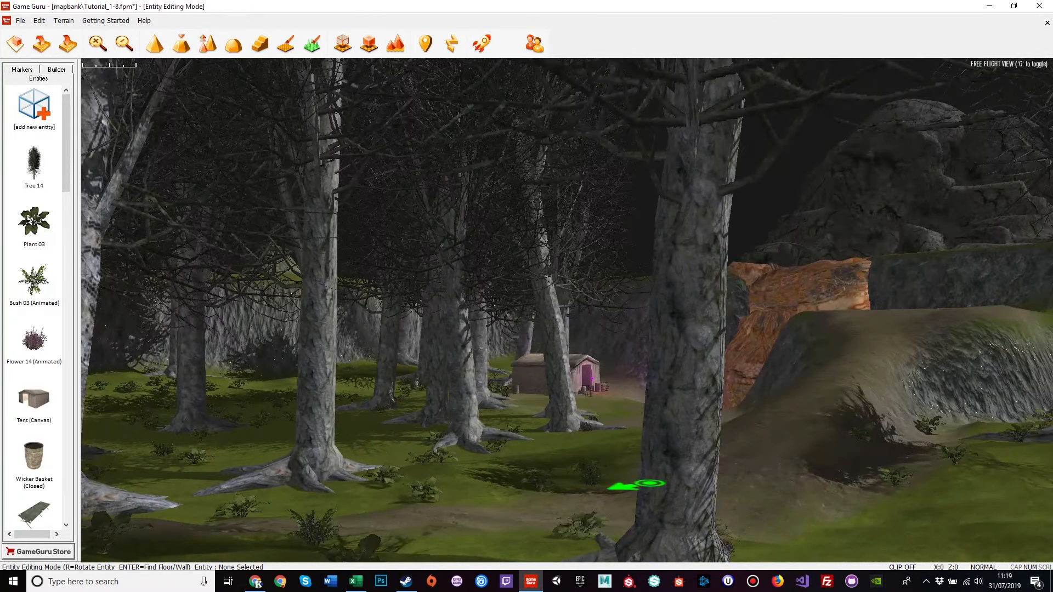
pyautogui.press('a')
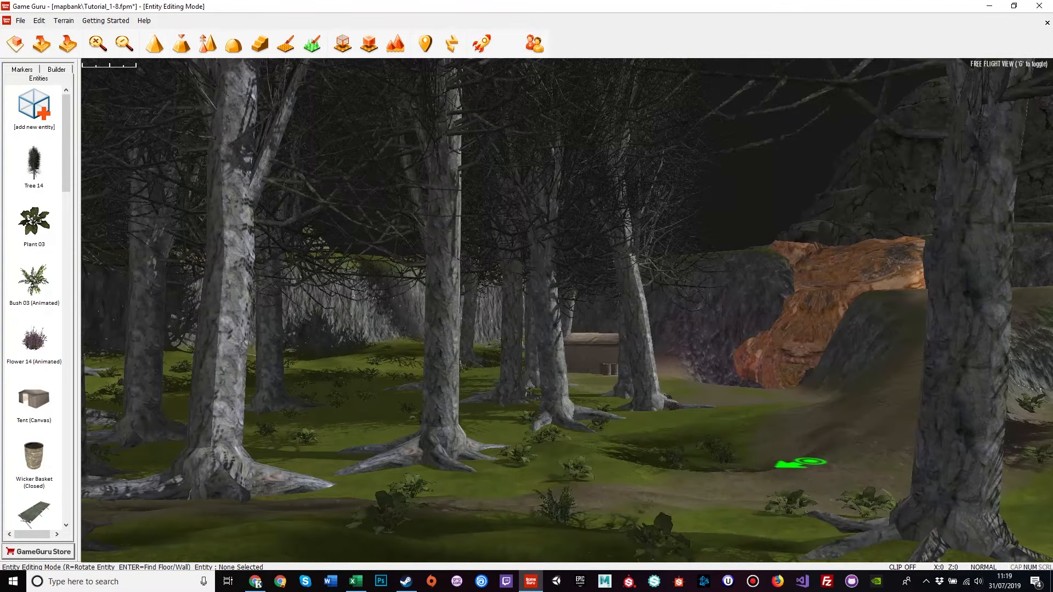
pyautogui.moveTo(567, 310); pyautogui.dragTo(282, 324, button='right')
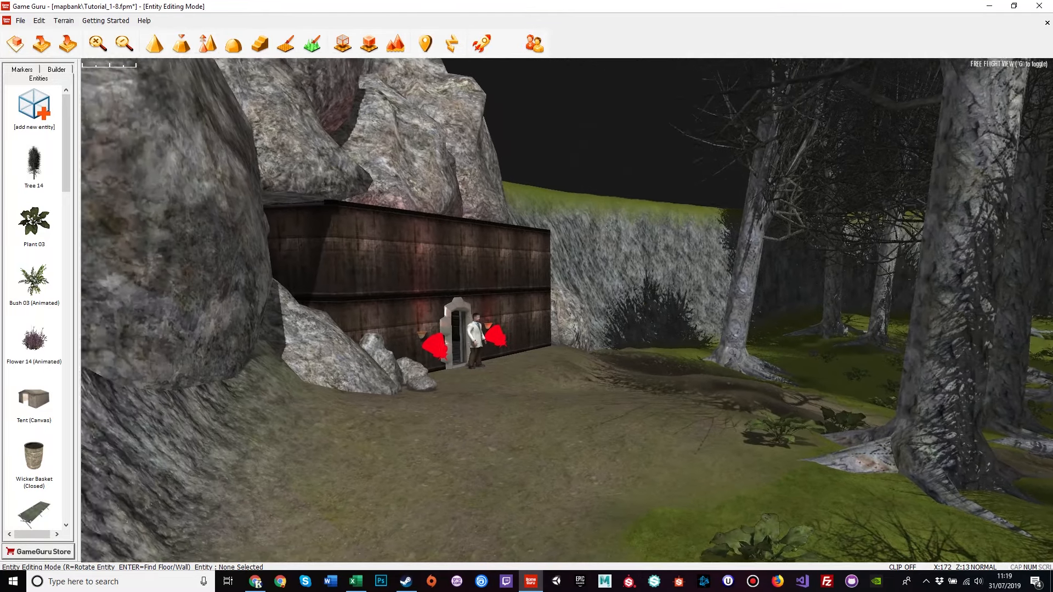
pyautogui.press('w')
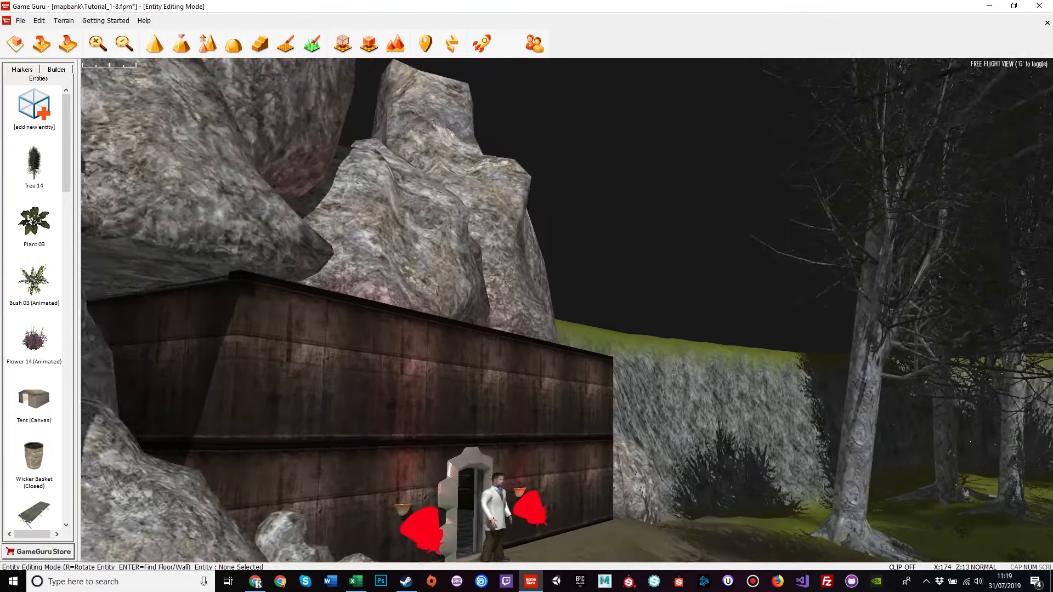
pyautogui.moveTo(568, 311); pyautogui.dragTo(611, 376, button='right')
pyautogui.press('w')
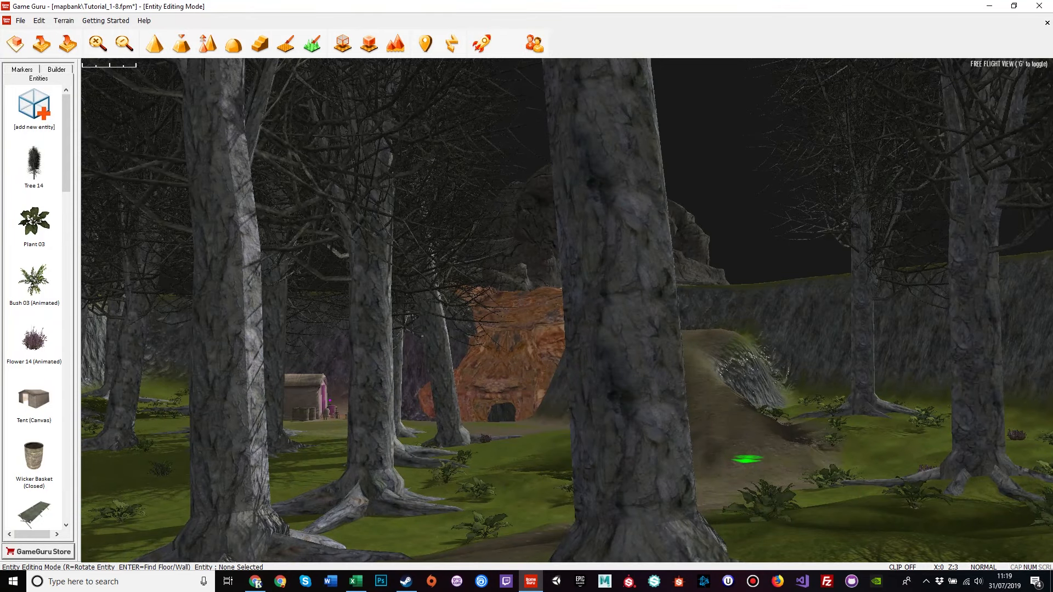
pyautogui.press('d')
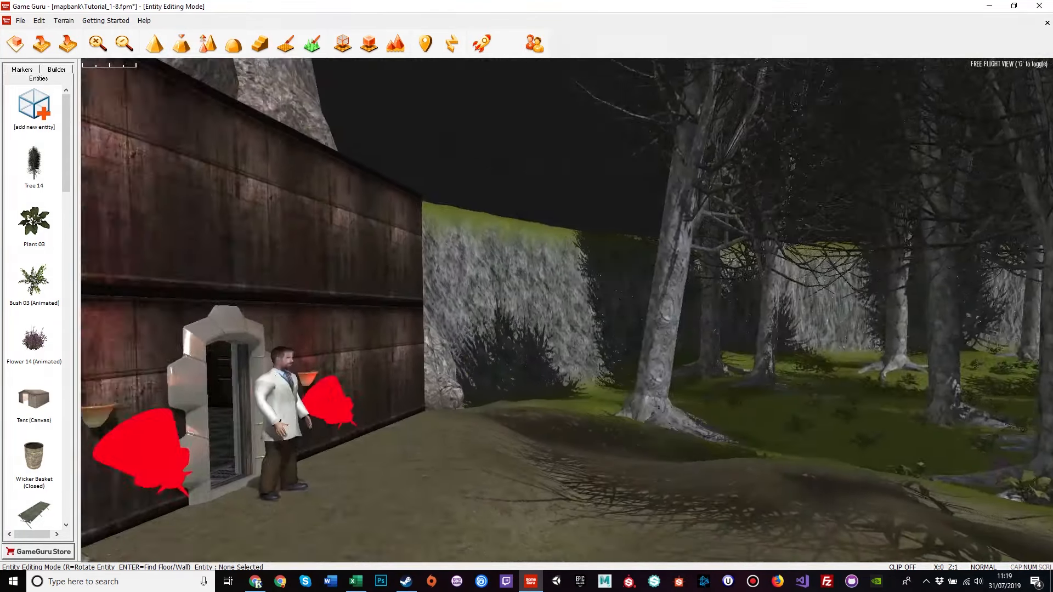
pyautogui.press('a')
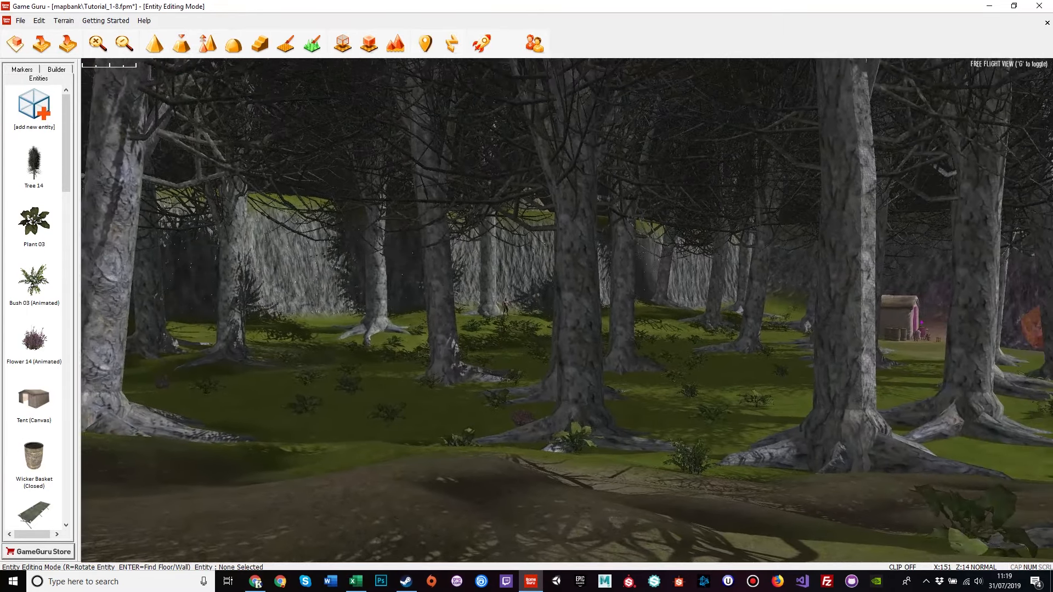
pyautogui.press('w')
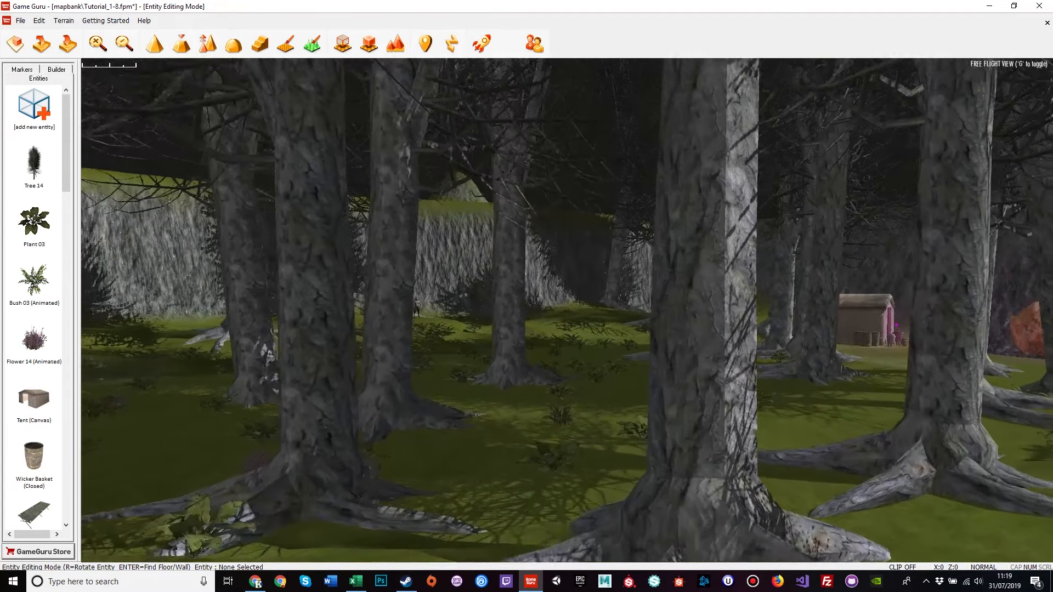
pyautogui.press('w')
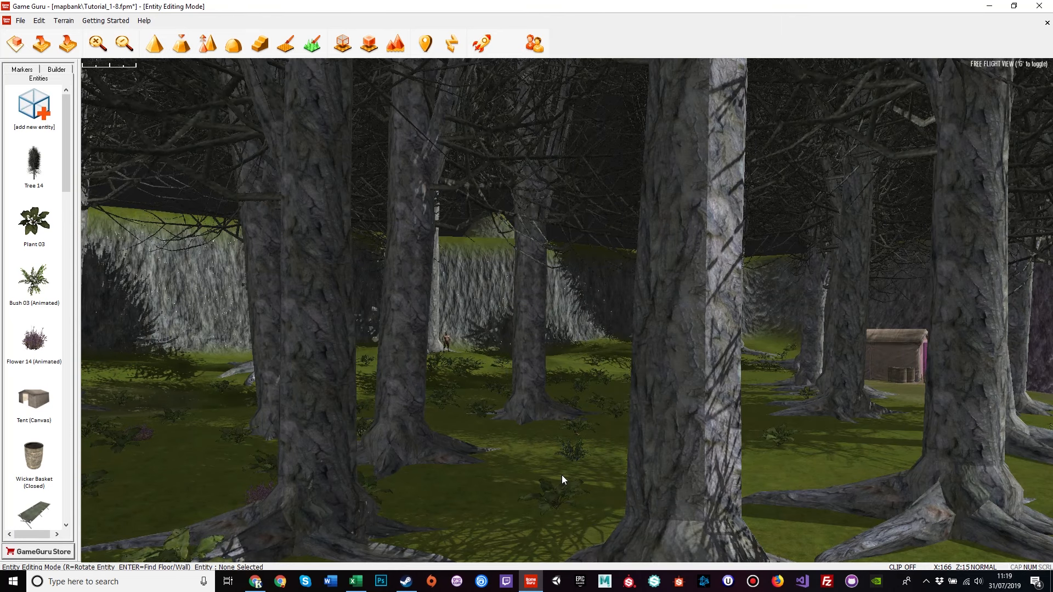
pyautogui.press('a')
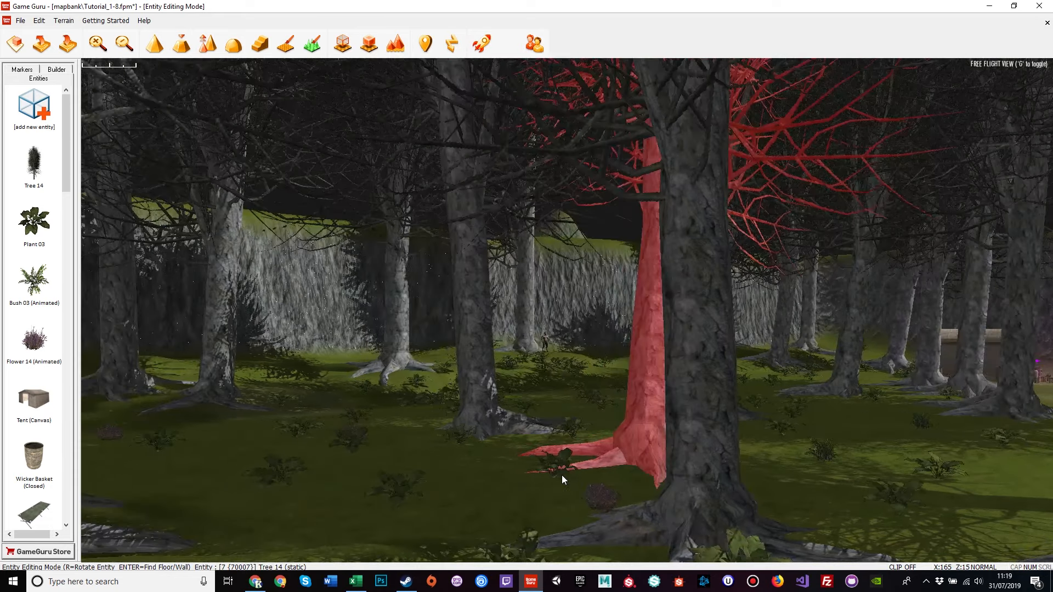
pyautogui.moveTo(600, 469); pyautogui.dragTo(395, 443, button='right')
pyautogui.press('d')
pyautogui.press('d')
pyautogui.press('d')
pyautogui.press('w')
pyautogui.moveTo(297, 488); pyautogui.dragTo(376, 506, button='right')
pyautogui.press('s')
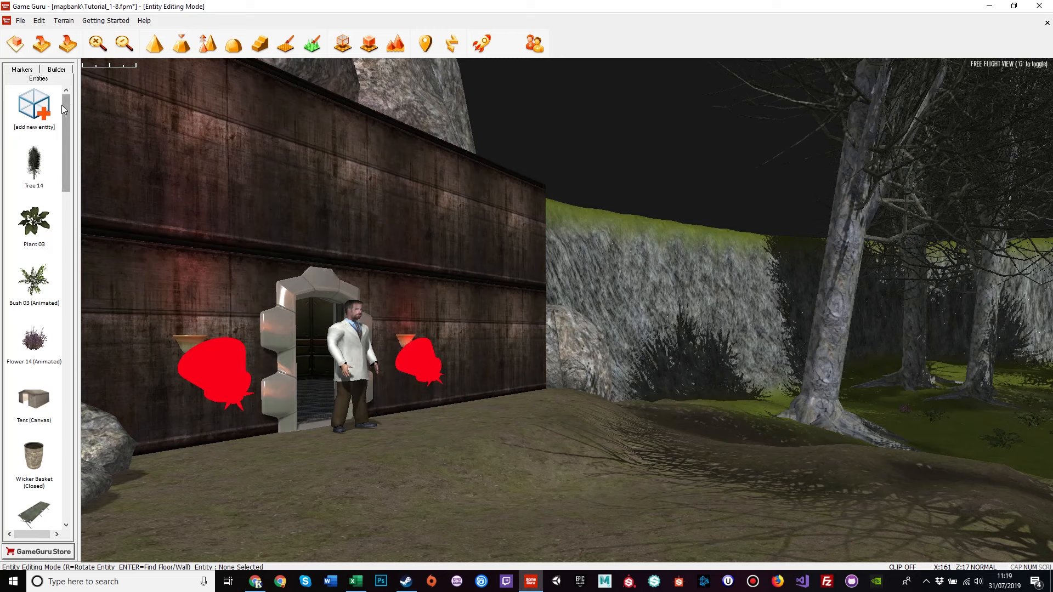
# Place a Win Zone marker on the ground in front of the metal building's doorway.
pyautogui.click(22, 69)
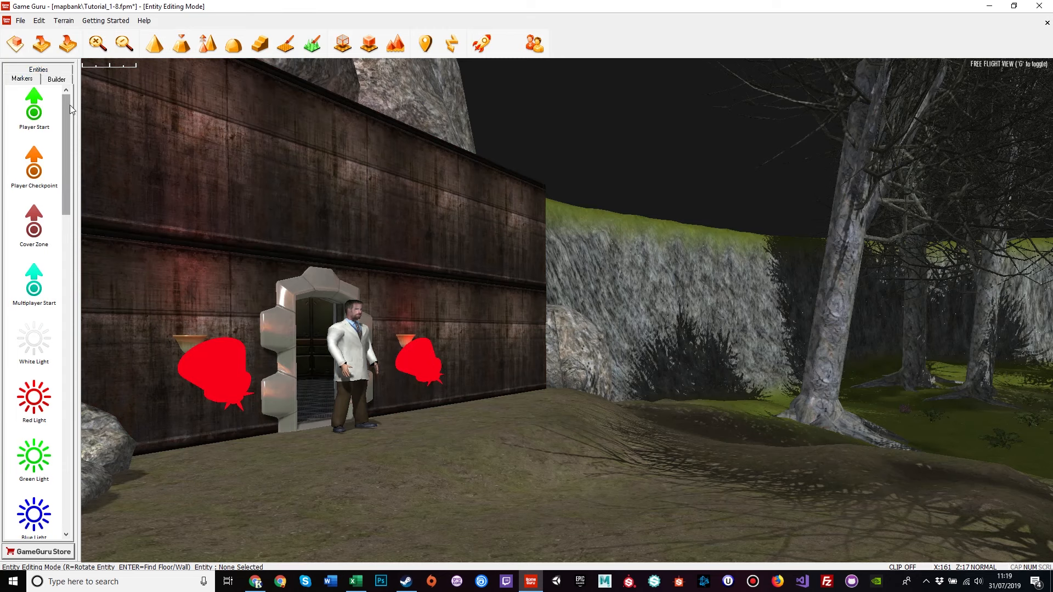
pyautogui.moveTo(71, 104); pyautogui.dragTo(71, 278)
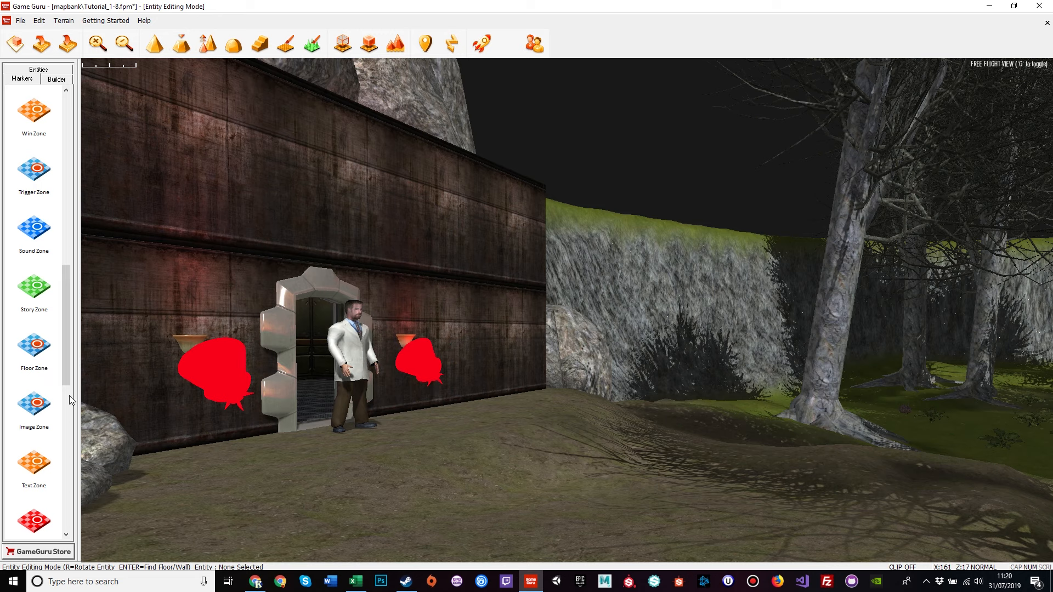
pyautogui.moveTo(71, 374)
pyautogui.mouseDown()
pyautogui.moveTo(73, 523)
pyautogui.moveTo(70, 376)
pyautogui.moveTo(84, 532)
pyautogui.moveTo(84, 202)
pyautogui.moveTo(84, 380)
pyautogui.mouseUp()
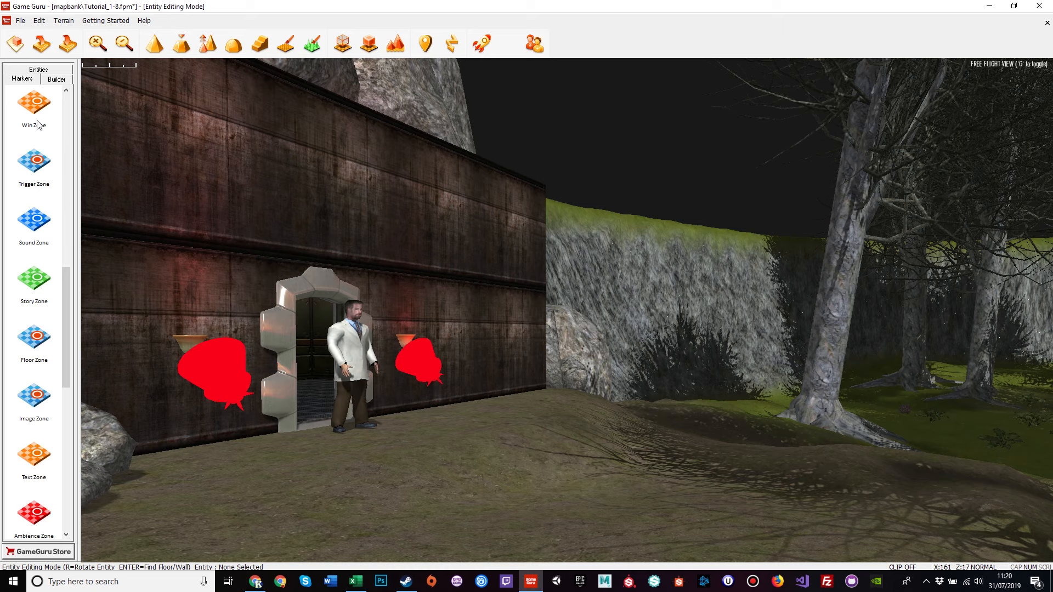
pyautogui.moveTo(270, 405); pyautogui.dragTo(173, 295, button='right')
pyautogui.press('w')
pyautogui.press('s')
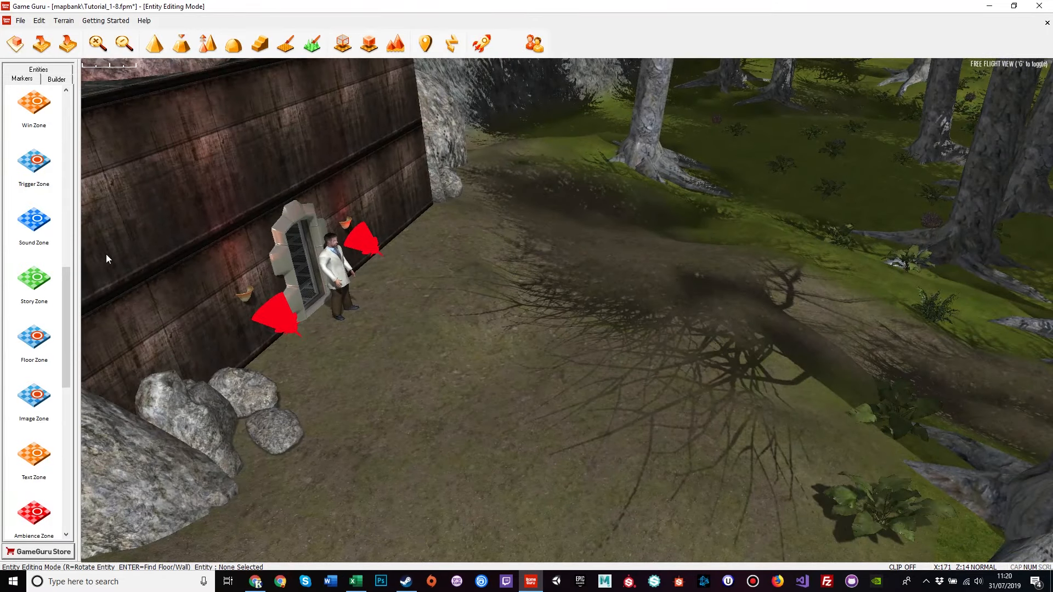
pyautogui.click(42, 115)
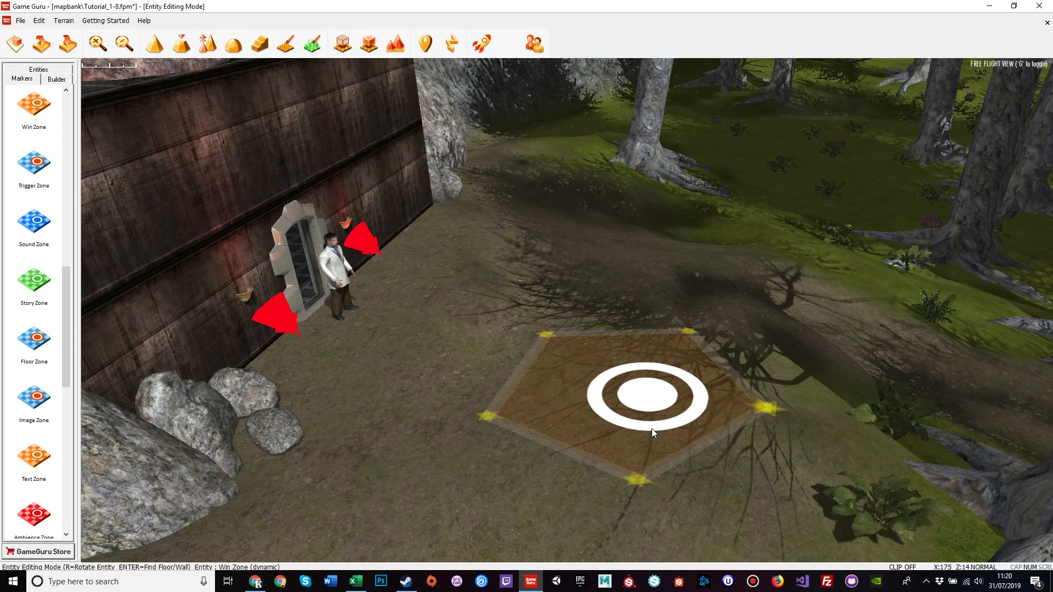
pyautogui.click(652, 430)
# Stretch the Win Zone's corner points outward to cover the open ground in front of the building.
pyautogui.moveTo(548, 334); pyautogui.dragTo(492, 235)
pyautogui.moveTo(484, 412); pyautogui.dragTo(302, 510)
pyautogui.moveTo(686, 333); pyautogui.dragTo(738, 243)
pyautogui.moveTo(761, 403); pyautogui.dragTo(785, 480)
pyautogui.press('s')
pyautogui.moveTo(644, 489); pyautogui.dragTo(607, 516)
# Check the Win Zone's properties, discard them unchanged, and delete the zone.
pyautogui.moveTo(607, 516); pyautogui.dragTo(619, 494, button='right')
pyautogui.press('d')
pyautogui.press('w')
pyautogui.press('a')
pyautogui.press('a')
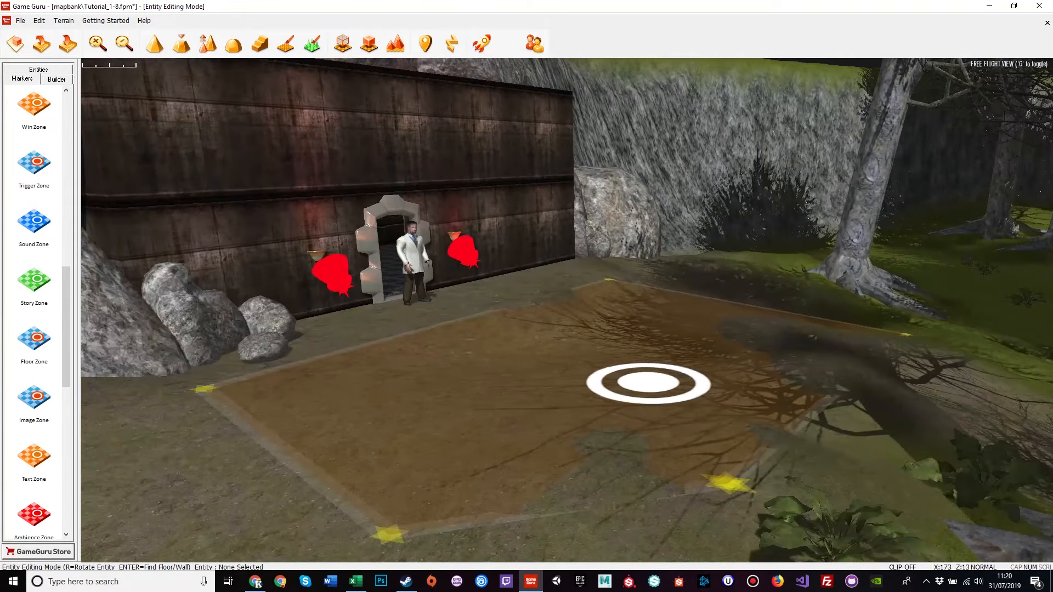
pyautogui.click(669, 386)
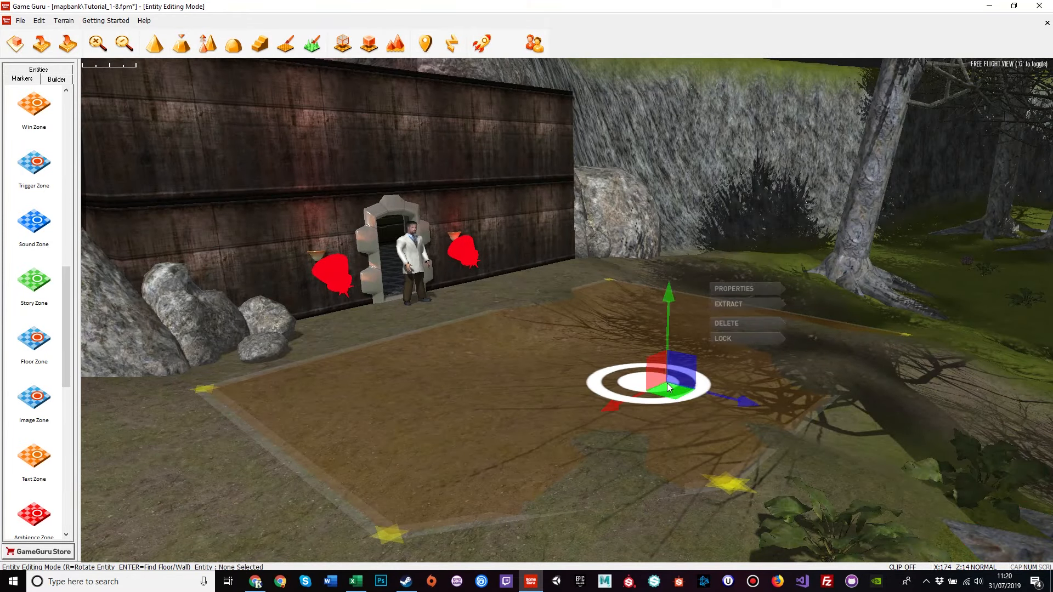
pyautogui.click(738, 287)
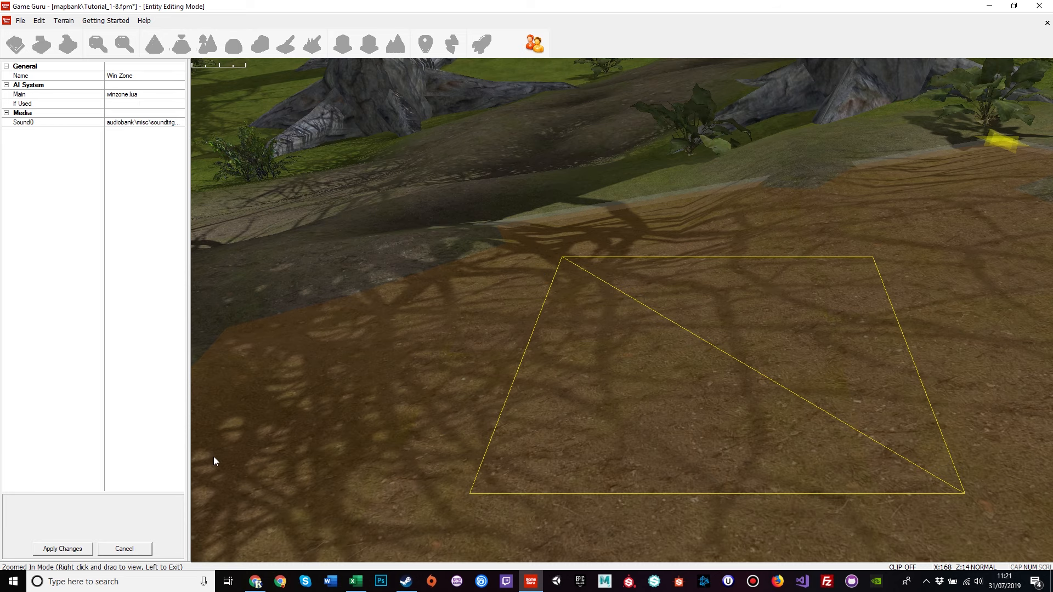
pyautogui.click(124, 548)
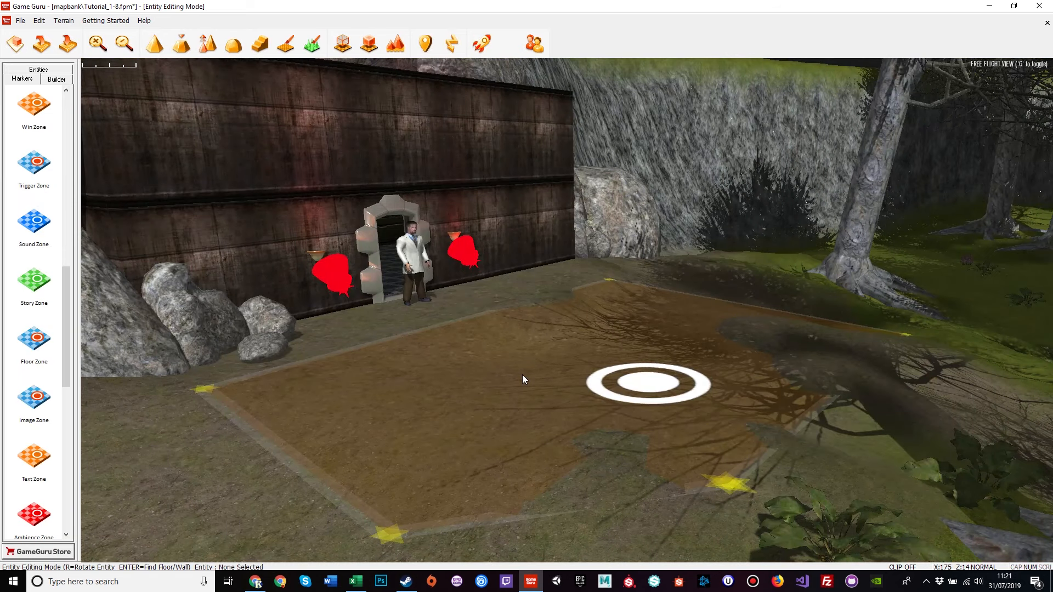
pyautogui.click(640, 375)
pyautogui.press('Delete')
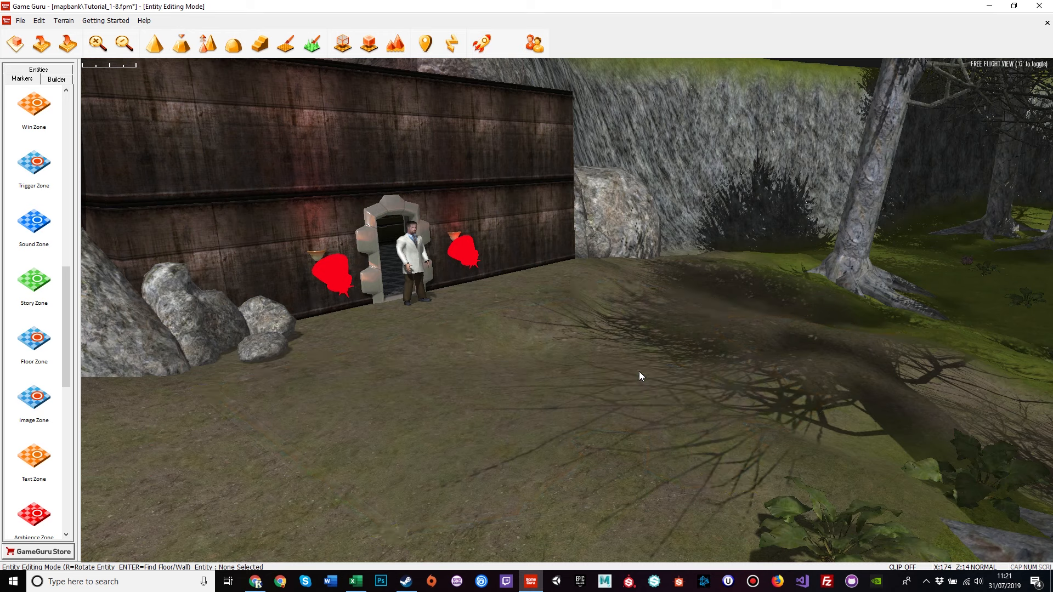
# Place a Trigger Zone in front of the building and stretch its corners along the wall and out towards the rocks.
pyautogui.click(36, 163)
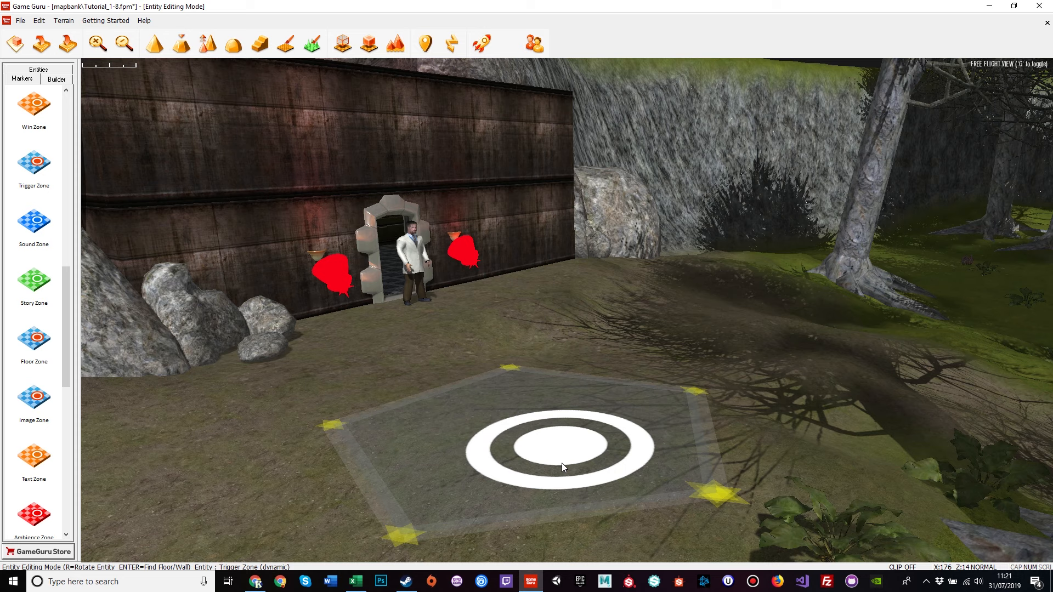
pyautogui.click(567, 463)
pyautogui.moveTo(512, 367); pyautogui.dragTo(560, 276)
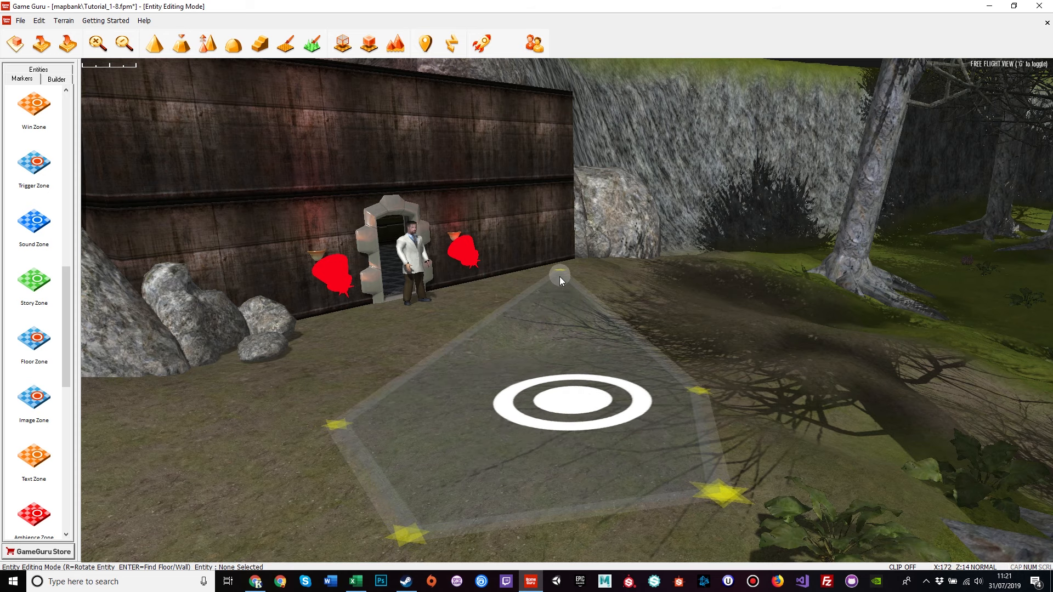
pyautogui.moveTo(337, 424); pyautogui.dragTo(326, 321)
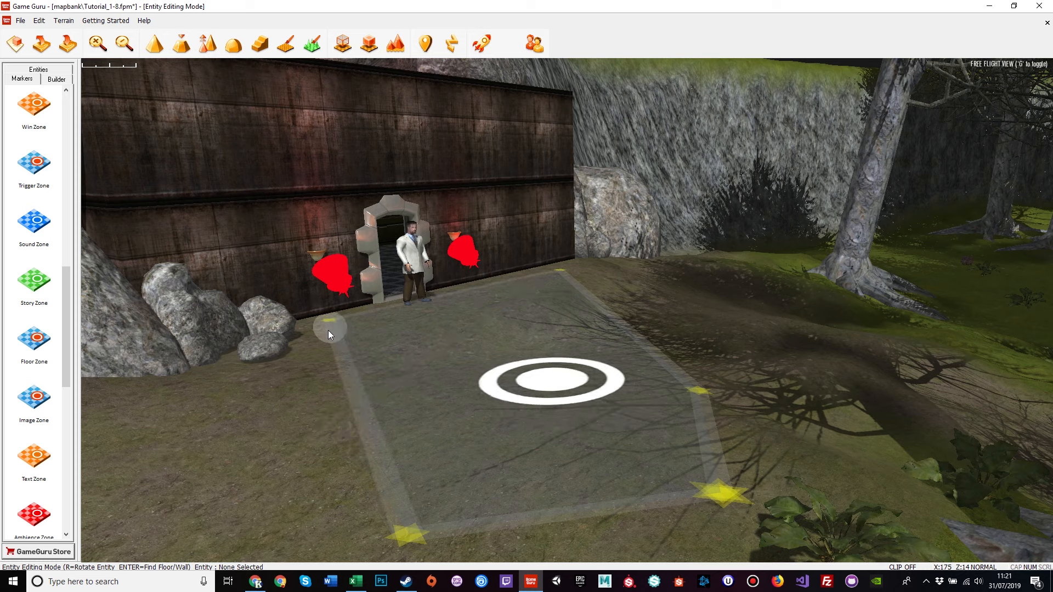
pyautogui.moveTo(403, 535); pyautogui.dragTo(181, 471)
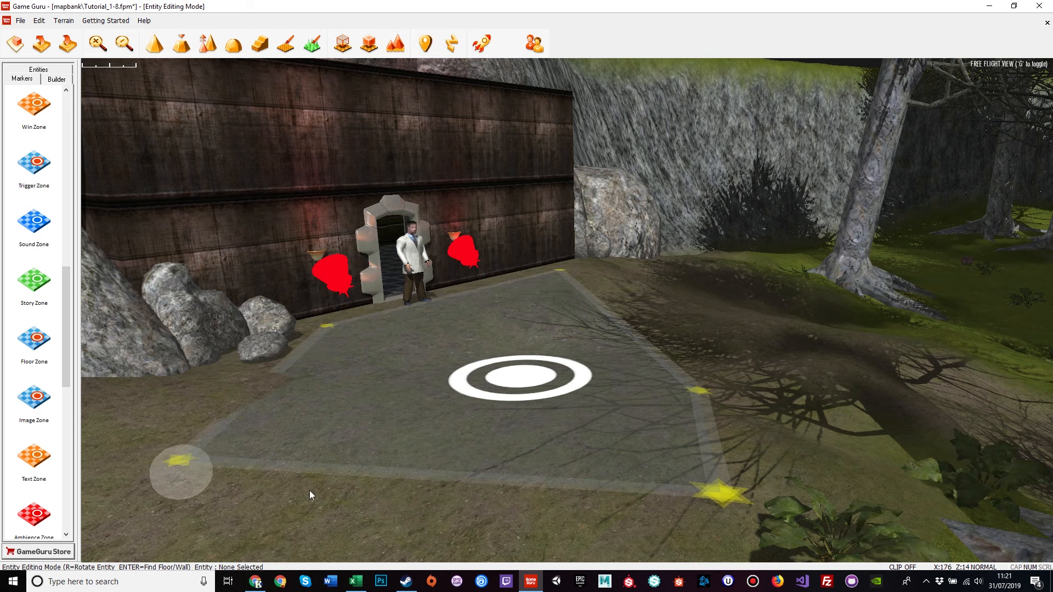
# Review the Trigger Zone's main script in its properties and apply the settings.
pyautogui.click(535, 354)
pyautogui.click(578, 261)
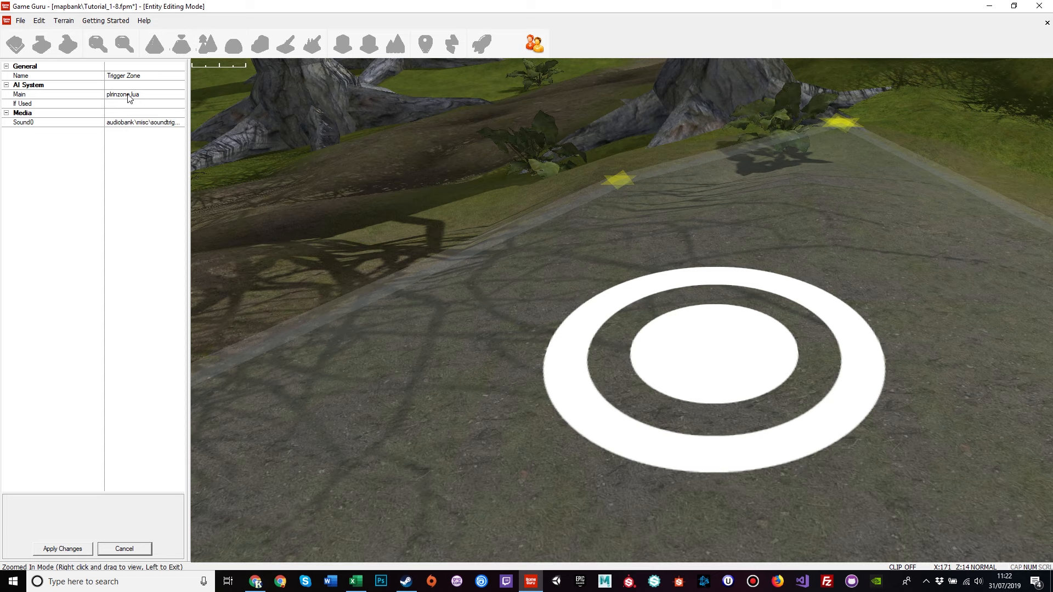
pyautogui.click(65, 549)
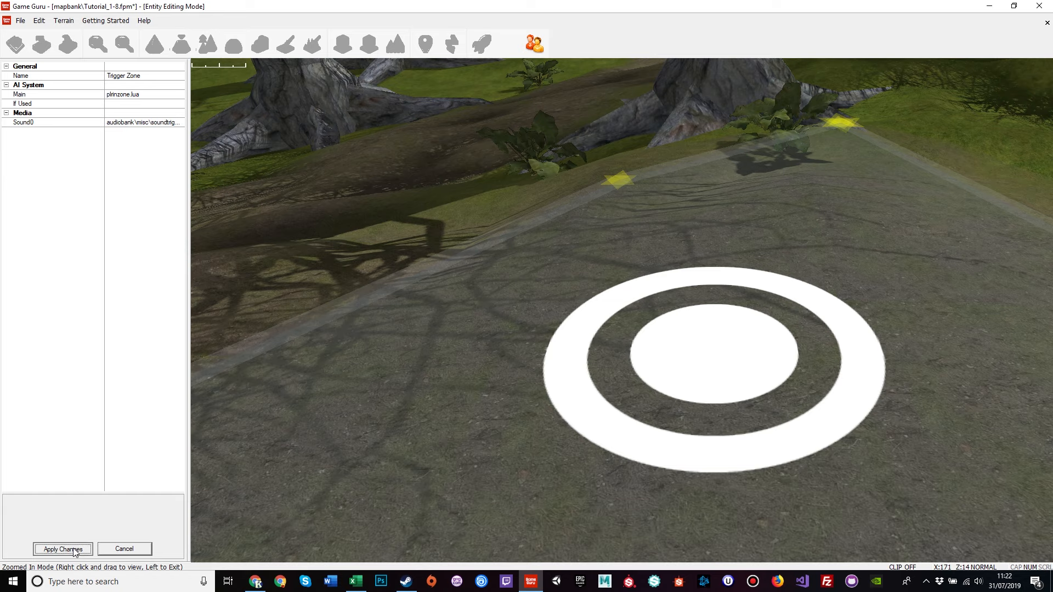
# Run the level in test mode and walk up the path to the trigger area at the building's doorway.
pyautogui.moveTo(384, 483); pyautogui.dragTo(527, 483, button='right')
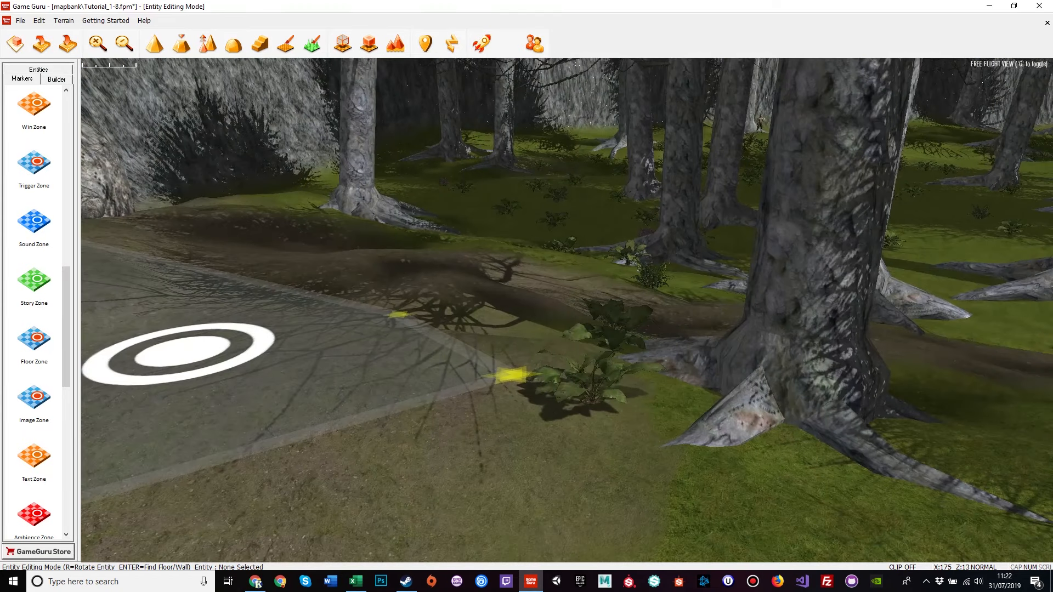
pyautogui.click(481, 42)
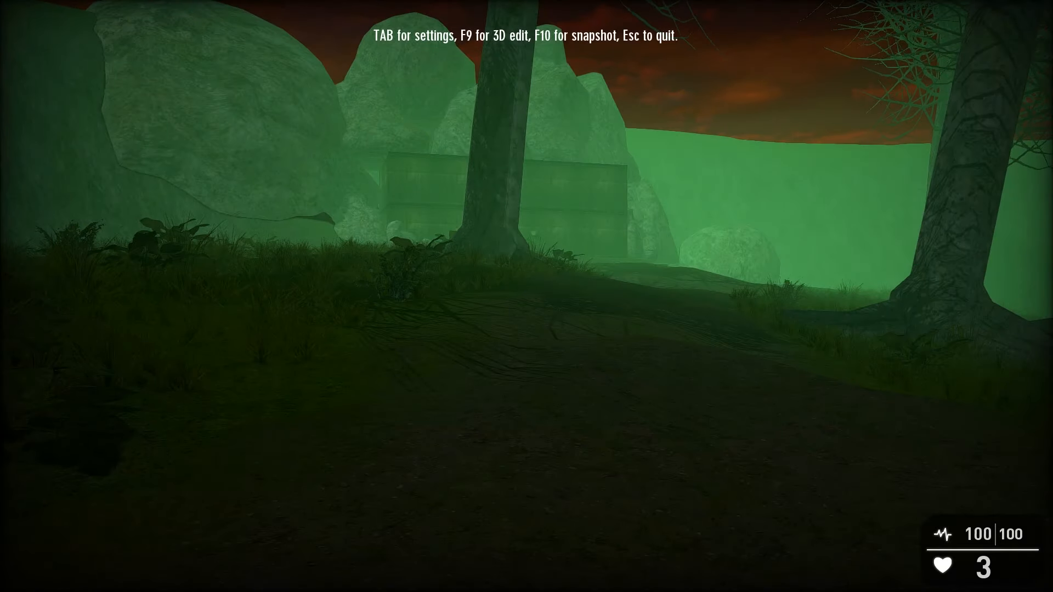
pyautogui.press('w')
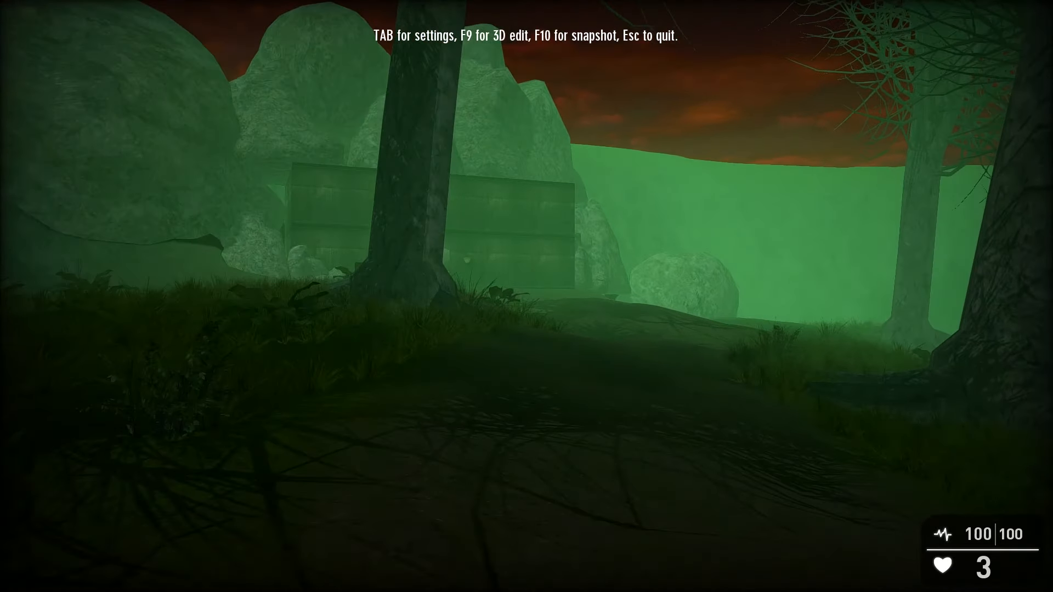
pyautogui.press('w')
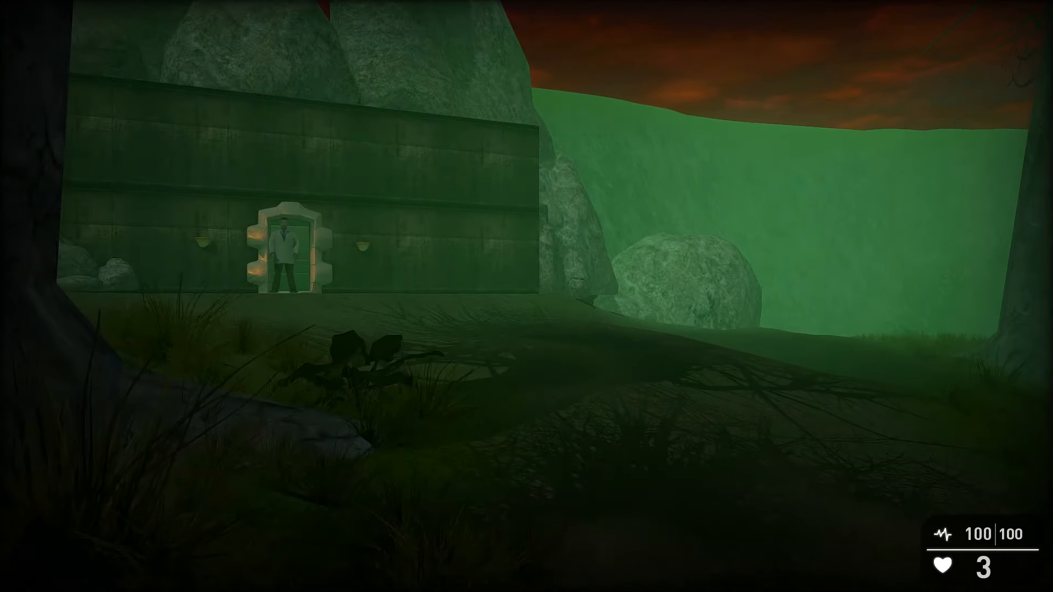
pyautogui.press('w')
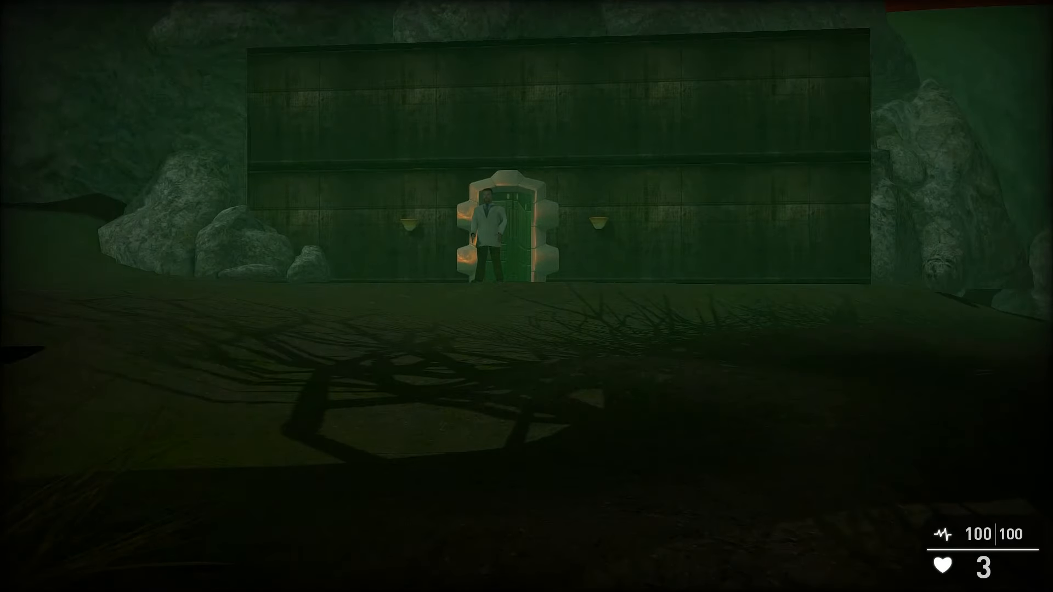
pyautogui.press('w')
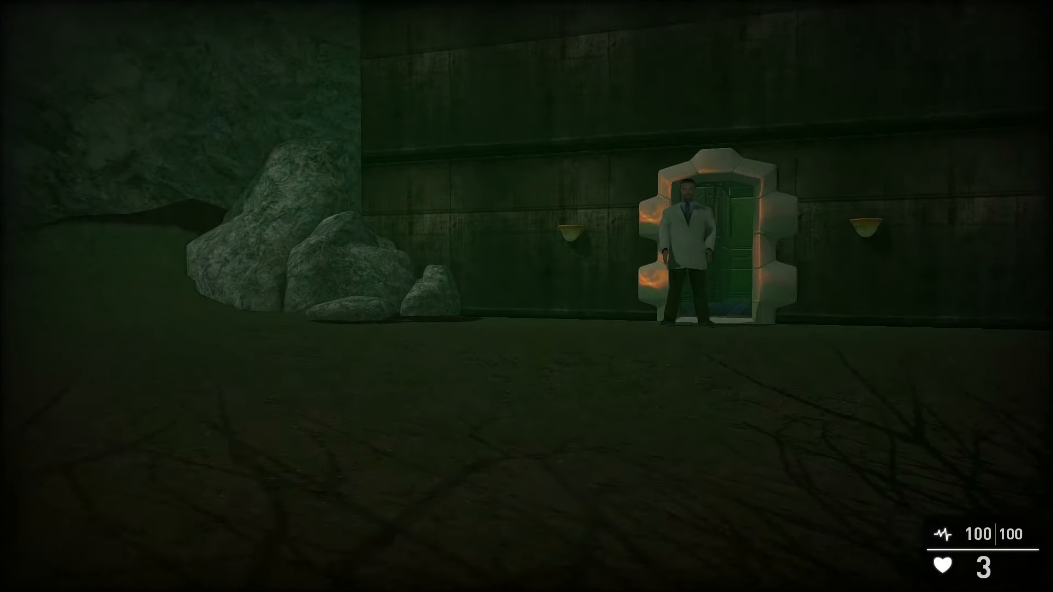
pyautogui.press('w')
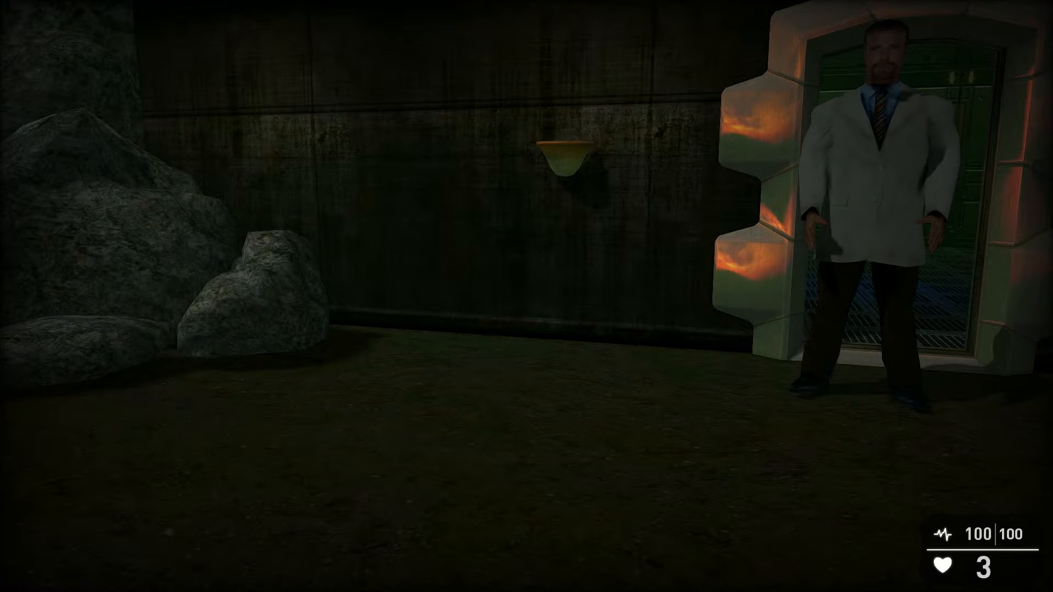
pyautogui.press('a')
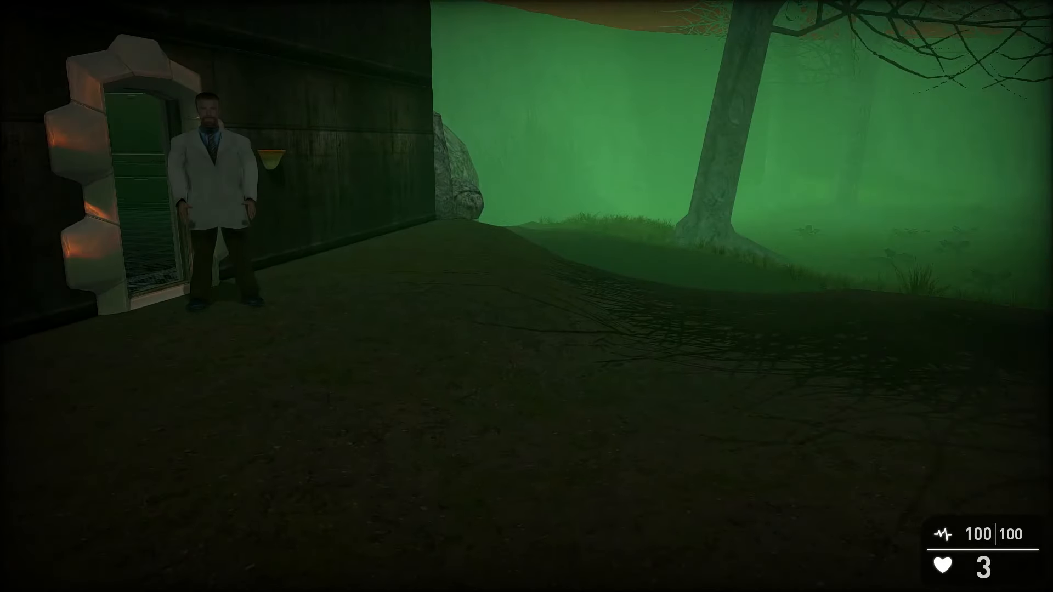
# Walk away from the doorway into the forest and back again to test the trigger area from several directions.
pyautogui.press('w')
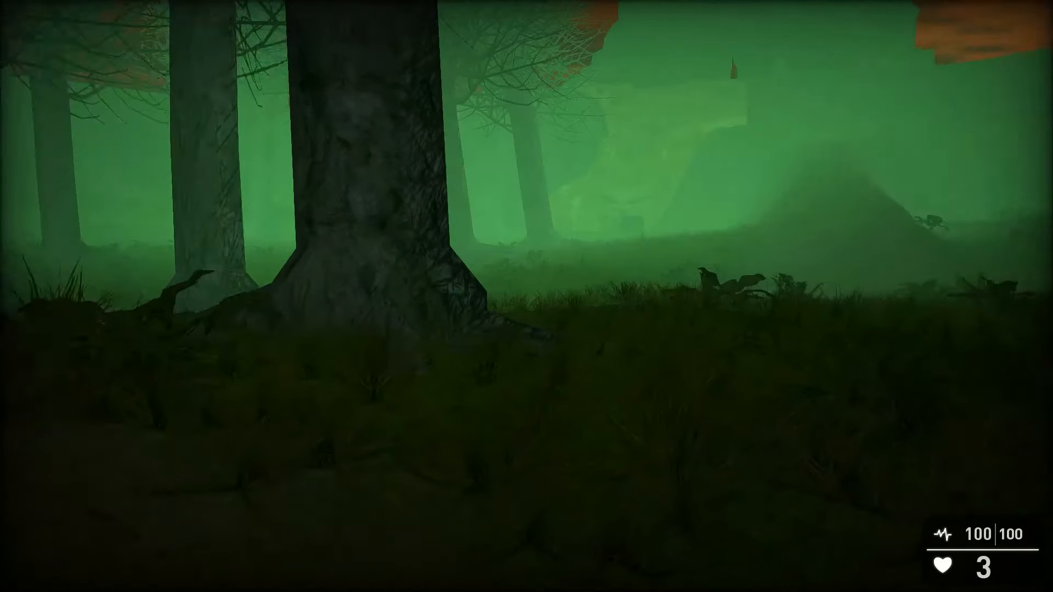
pyautogui.press('w')
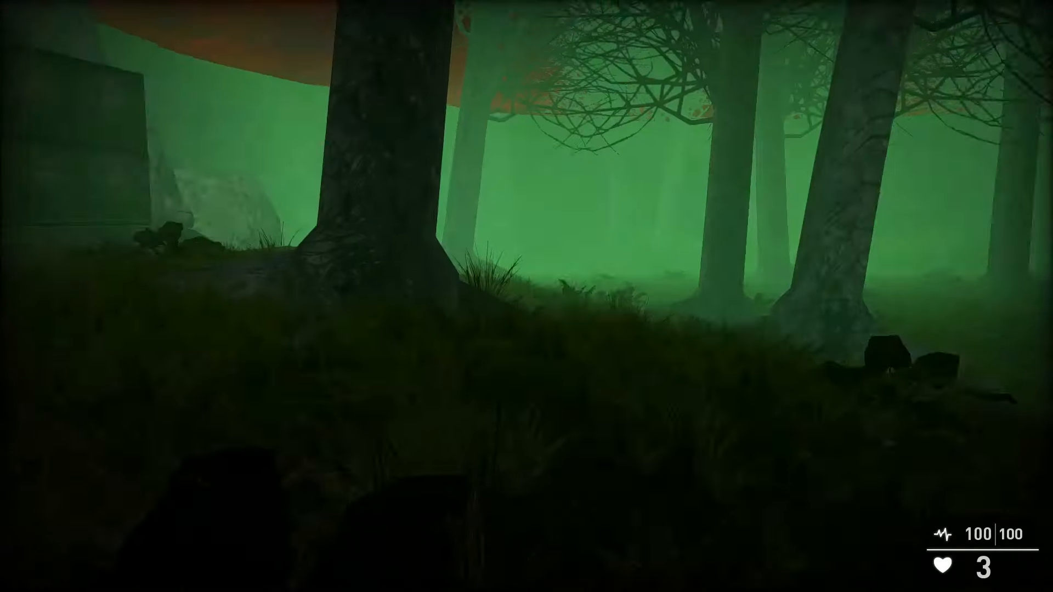
pyautogui.press('w')
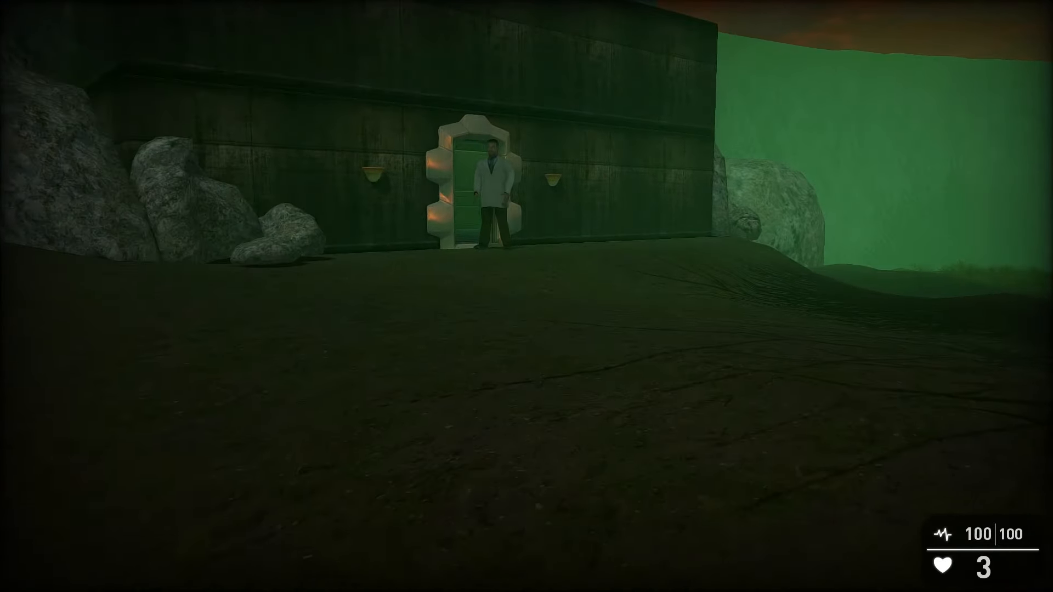
pyautogui.press('w')
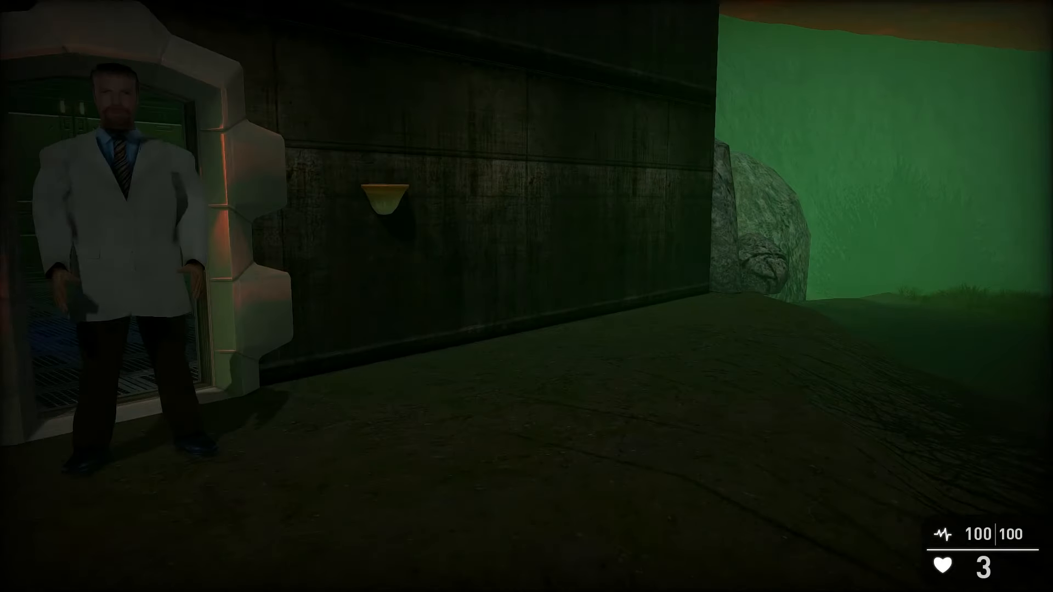
pyautogui.press('s')
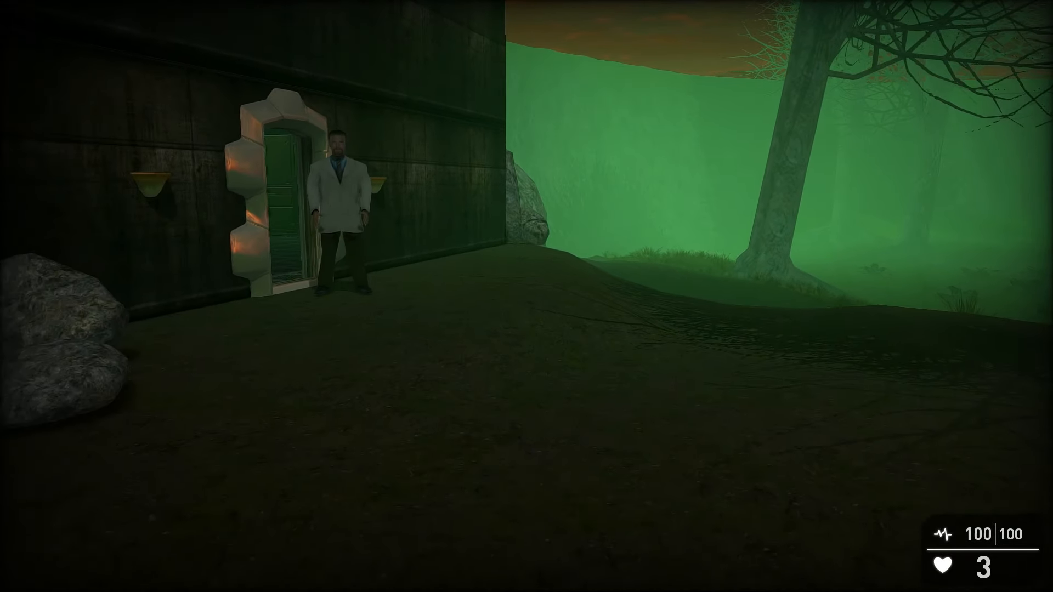
pyautogui.press('w')
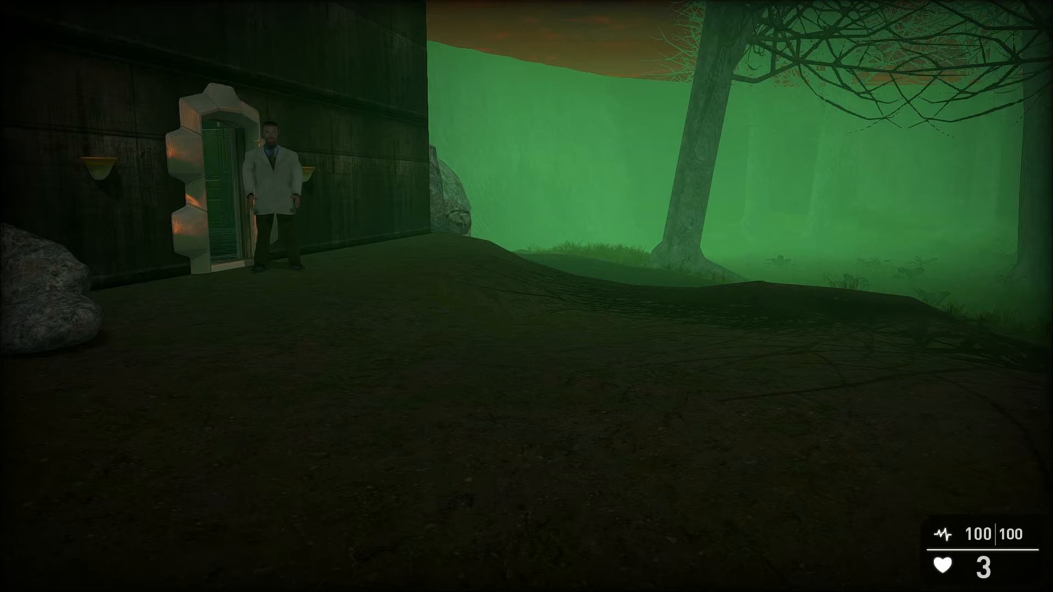
# End the level test and delete the Trigger Zone in front of the building.
pyautogui.press('Escape')
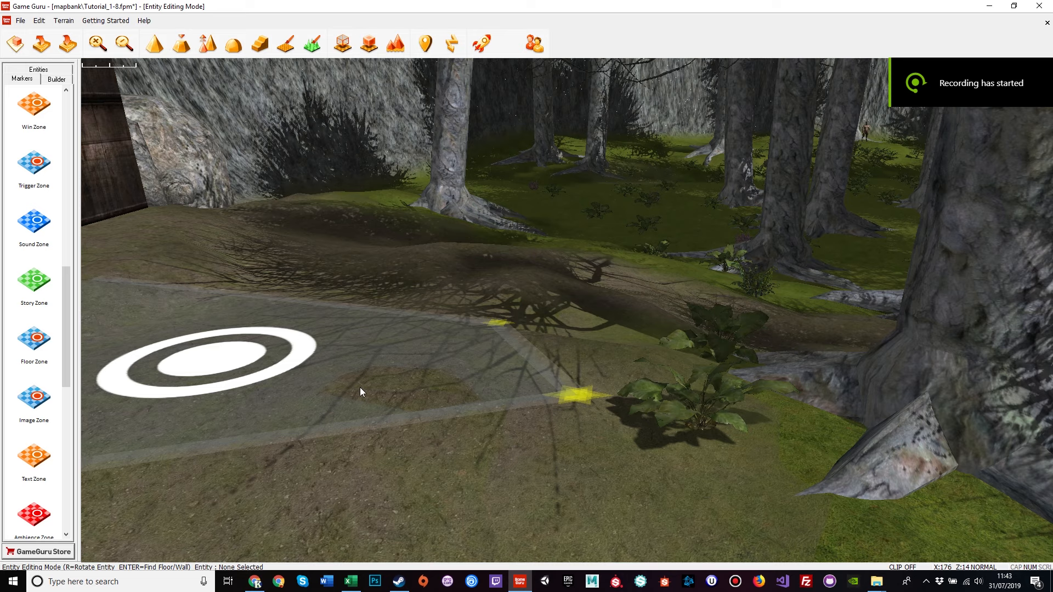
pyautogui.click(249, 350)
pyautogui.press('Delete')
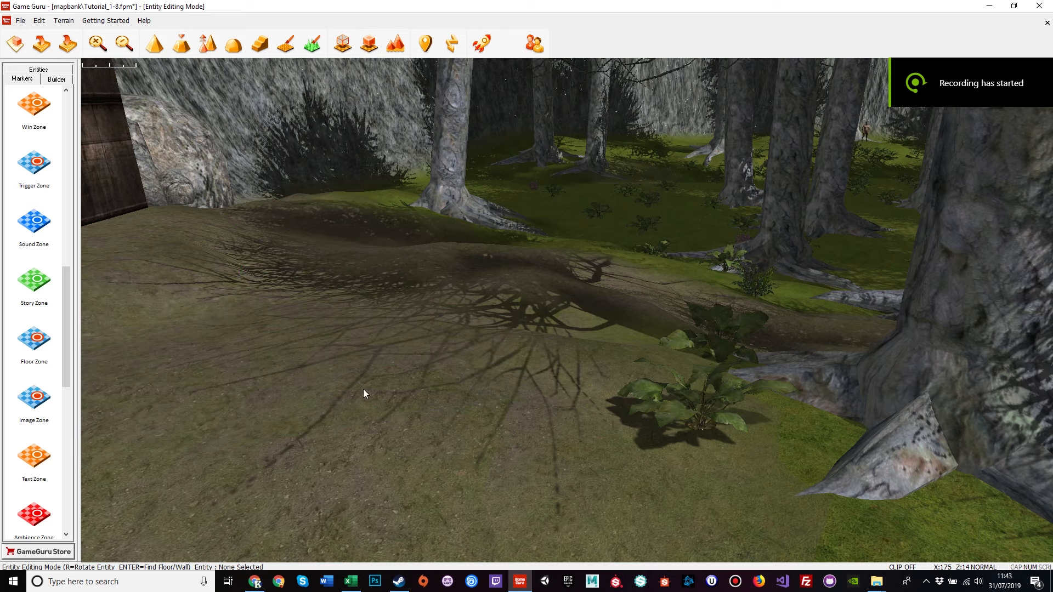
# Place a Sound Zone at the building's doorway, a Text Zone beside it, and an Ambience Zone on the open ground in front.
pyautogui.moveTo(501, 440); pyautogui.dragTo(3, 347, button='right')
pyautogui.moveTo(408, 430); pyautogui.dragTo(436, 360, button='right')
pyautogui.press('w')
pyautogui.press('s')
pyautogui.press('s')
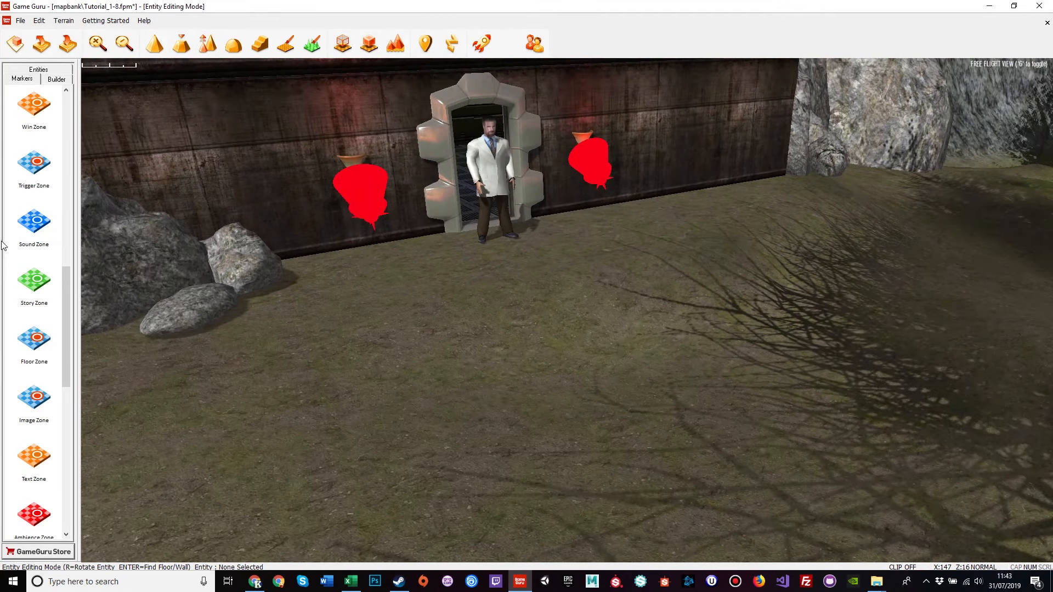
pyautogui.click(34, 223)
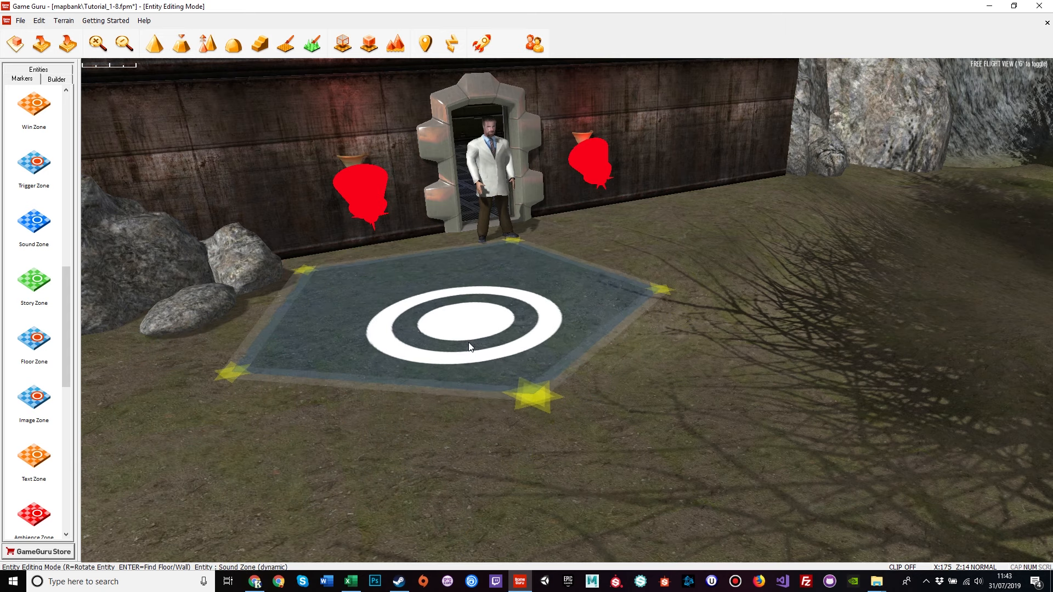
pyautogui.click(469, 347)
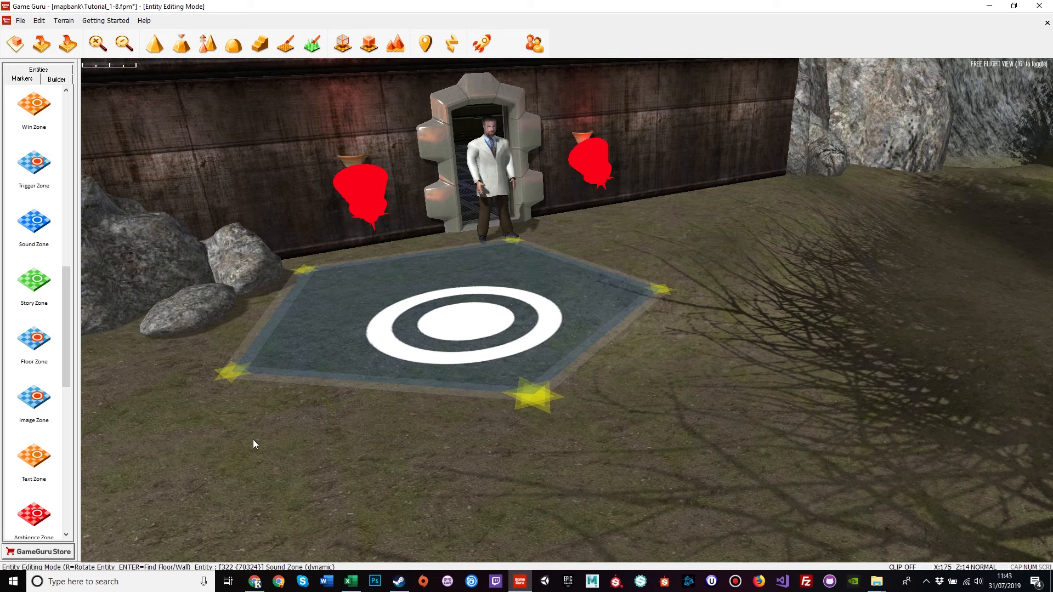
pyautogui.click(31, 460)
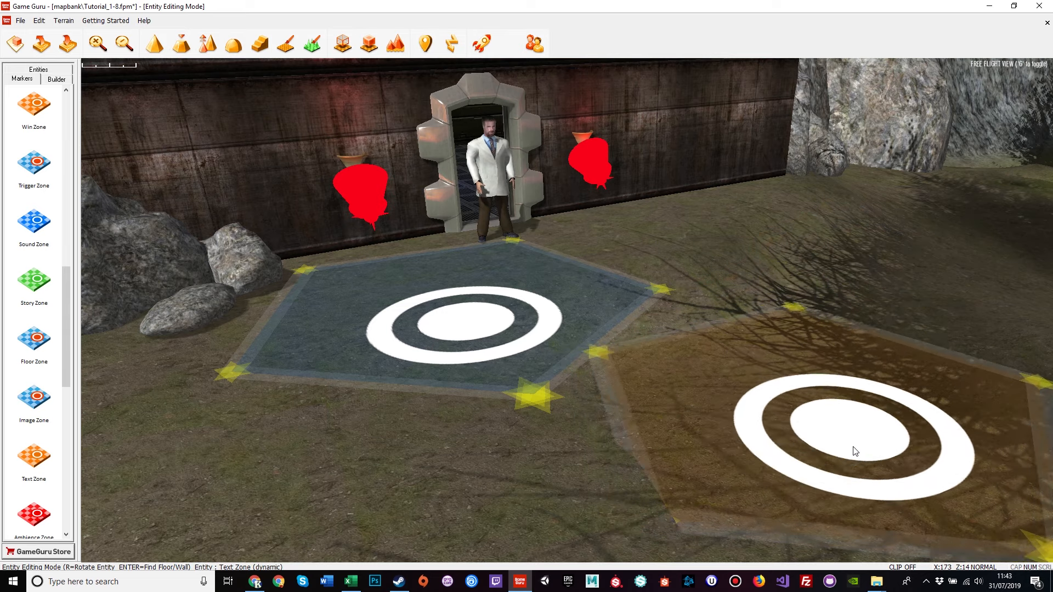
pyautogui.click(867, 442)
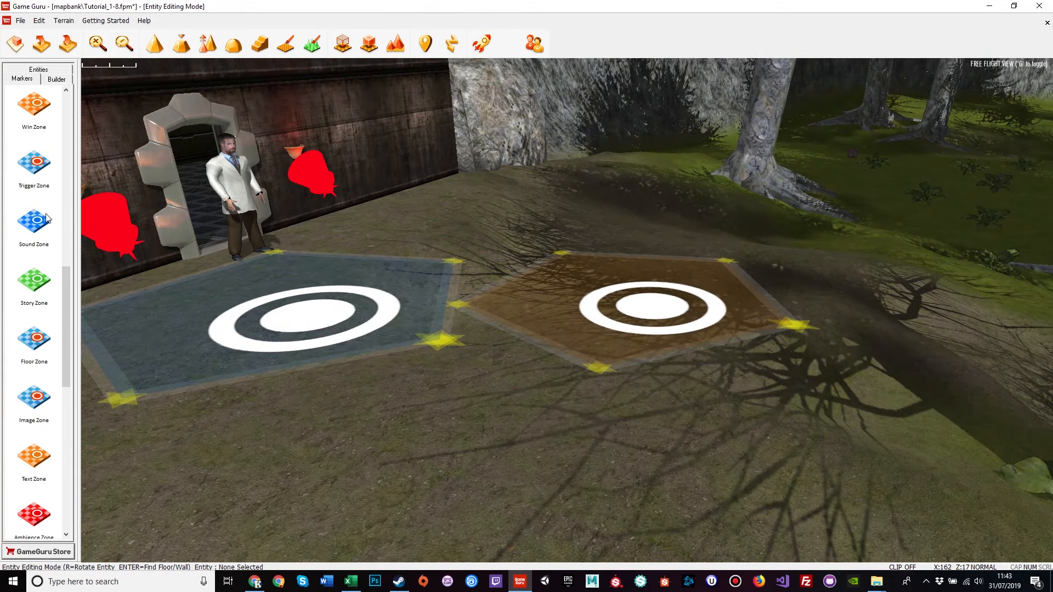
pyautogui.click(30, 515)
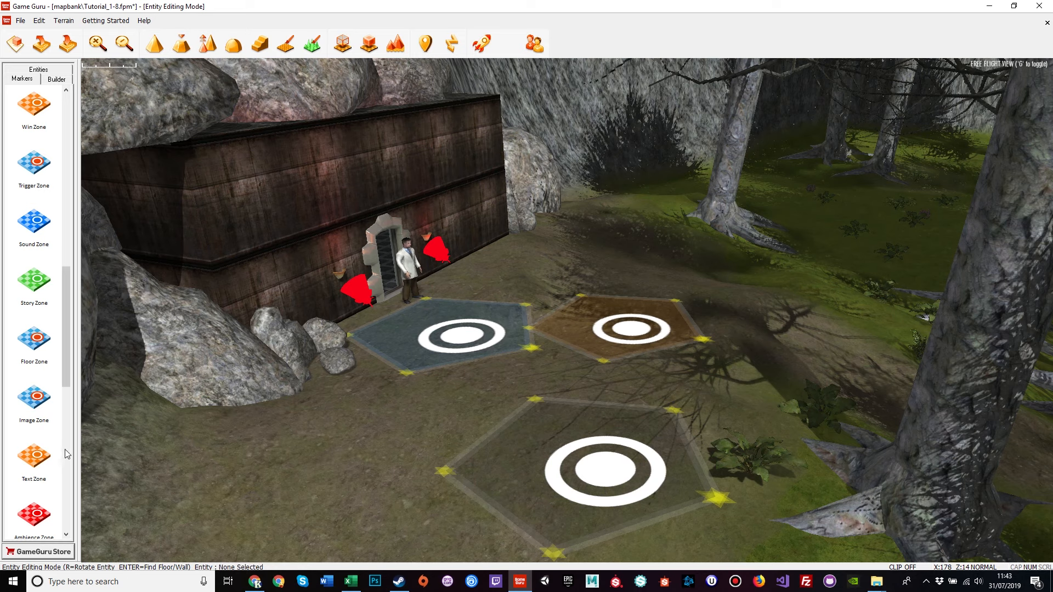
pyautogui.scroll(-2, 64, 454)
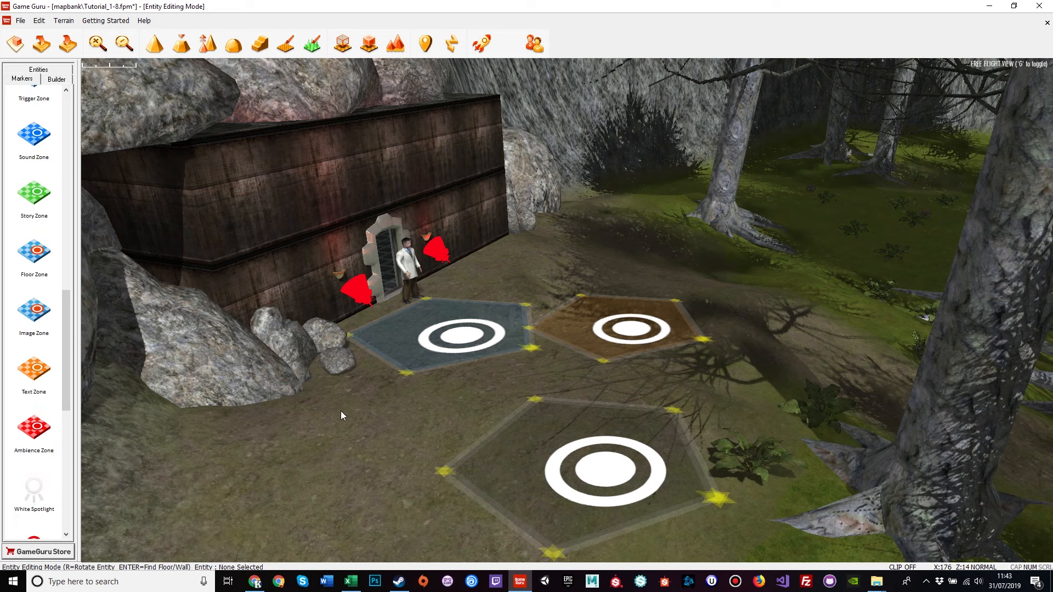
# Delete the sample zone from the ground in front of the building.
pyautogui.moveTo(340, 410); pyautogui.dragTo(367, 424, button='right')
pyautogui.click(367, 428)
pyautogui.press('Delete')
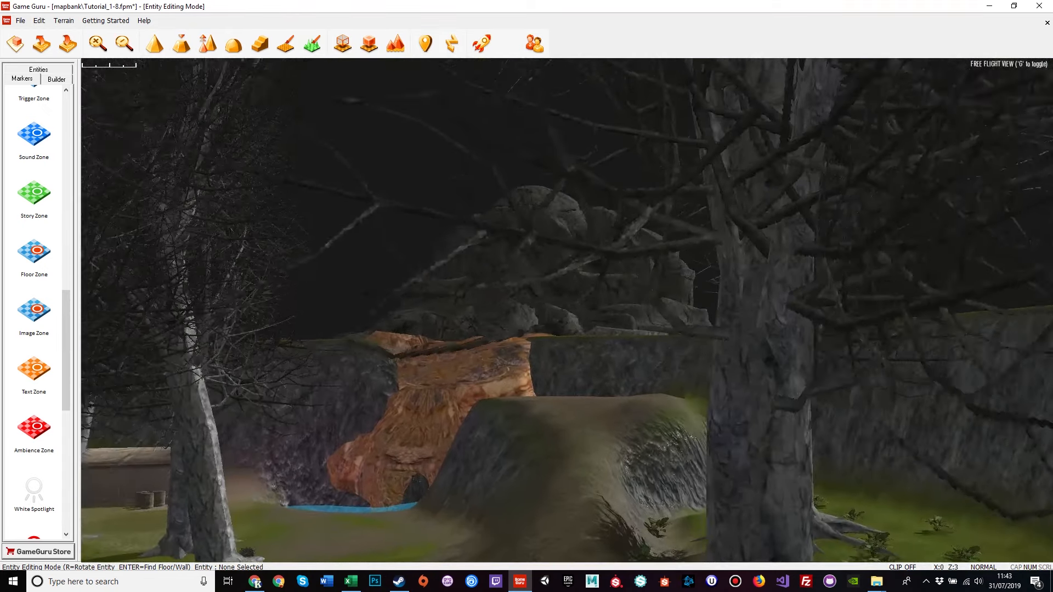
# Place an Ambience Zone on top of the hill beside the rocky entrance.
pyautogui.press('w')
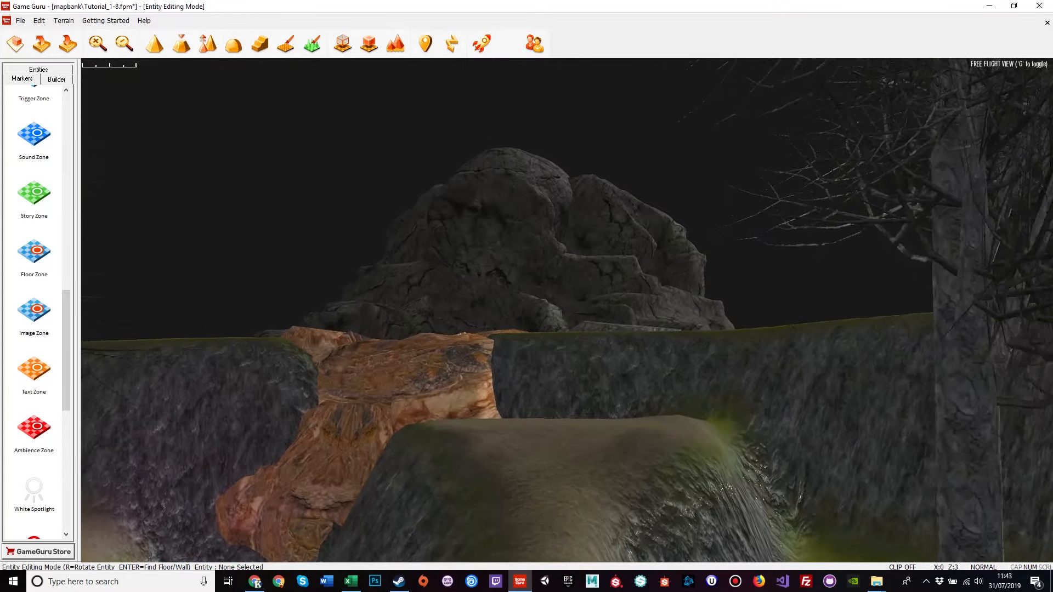
pyautogui.moveTo(378, 471); pyautogui.dragTo(367, 489, button='right')
pyautogui.click(39, 438)
pyautogui.click(686, 363)
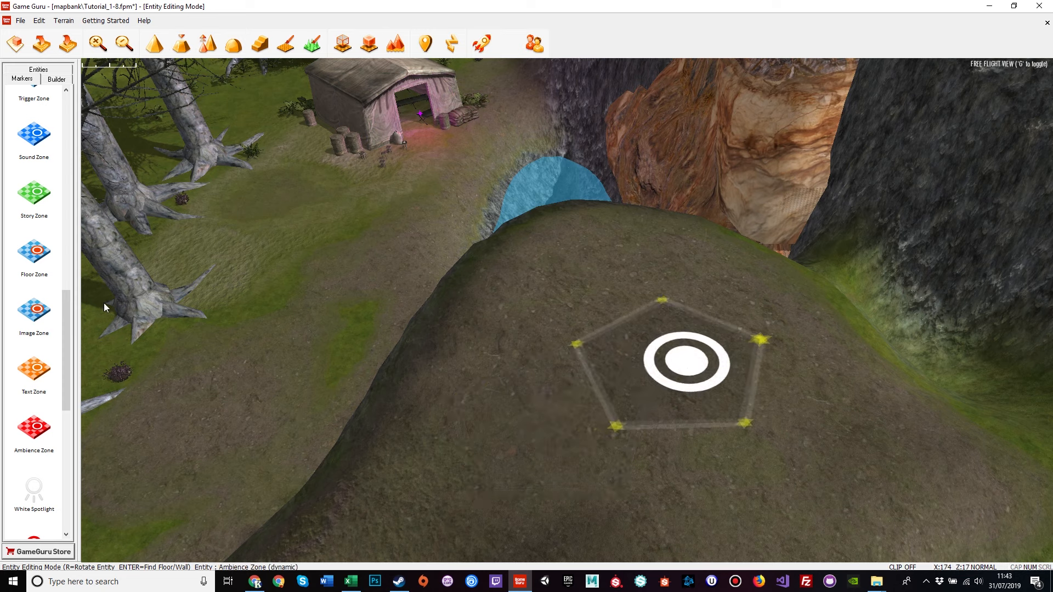
# Place the Player Start marker in the centre of the Ambience Zone on the hilltop.
pyautogui.scroll(10, 34, 159)
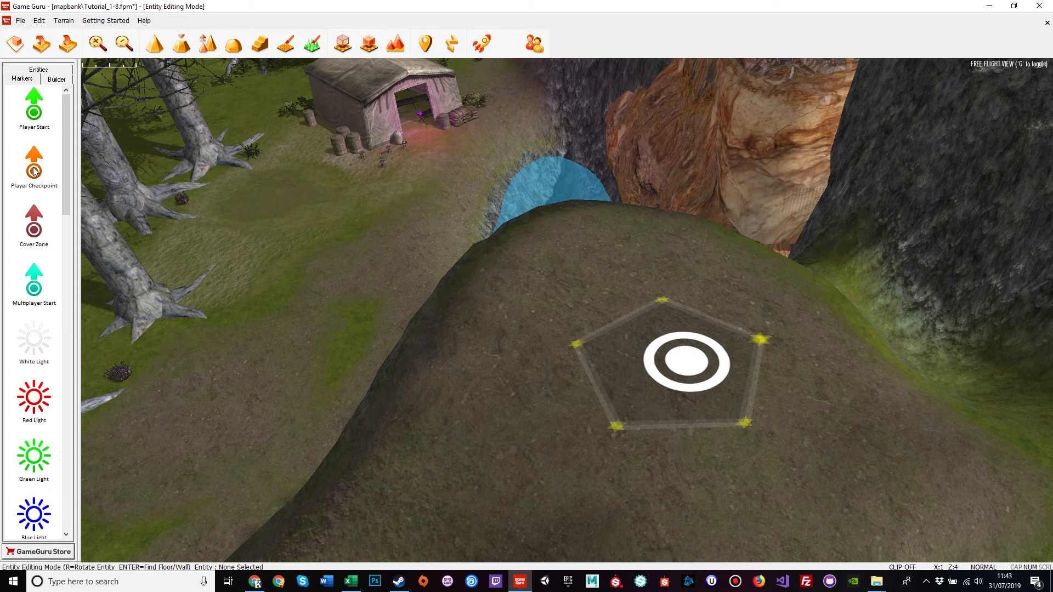
pyautogui.click(30, 115)
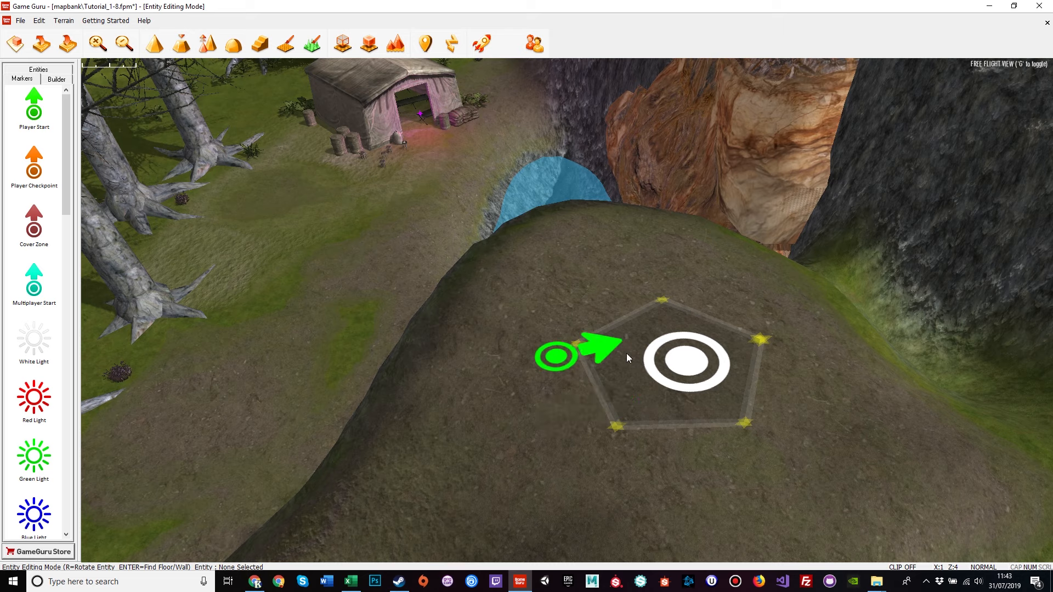
pyautogui.click(675, 369)
# Stretch the Ambience Zone's corners outward so the zone covers most of the hilltop.
pyautogui.moveTo(437, 502)
pyautogui.mouseDown(button='right')
pyautogui.moveTo(505, 531)
pyautogui.moveTo(554, 521)
pyautogui.moveTo(527, 535)
pyautogui.moveTo(499, 523)
pyautogui.moveTo(508, 530)
pyautogui.moveTo(472, 541)
pyautogui.mouseUp(button='right')
pyautogui.press('w')
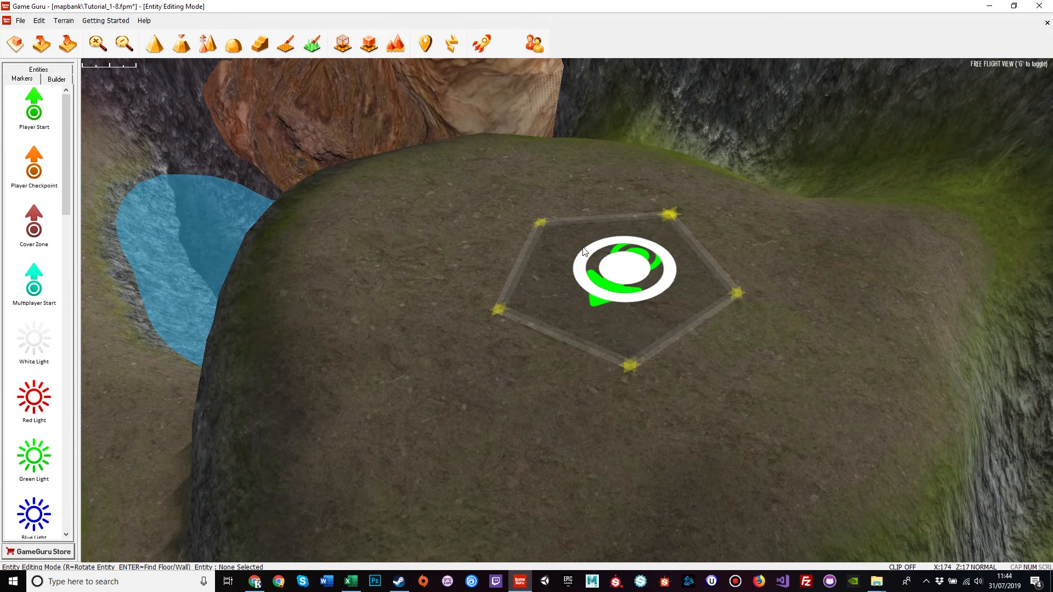
pyautogui.click(540, 222)
pyautogui.click(497, 309)
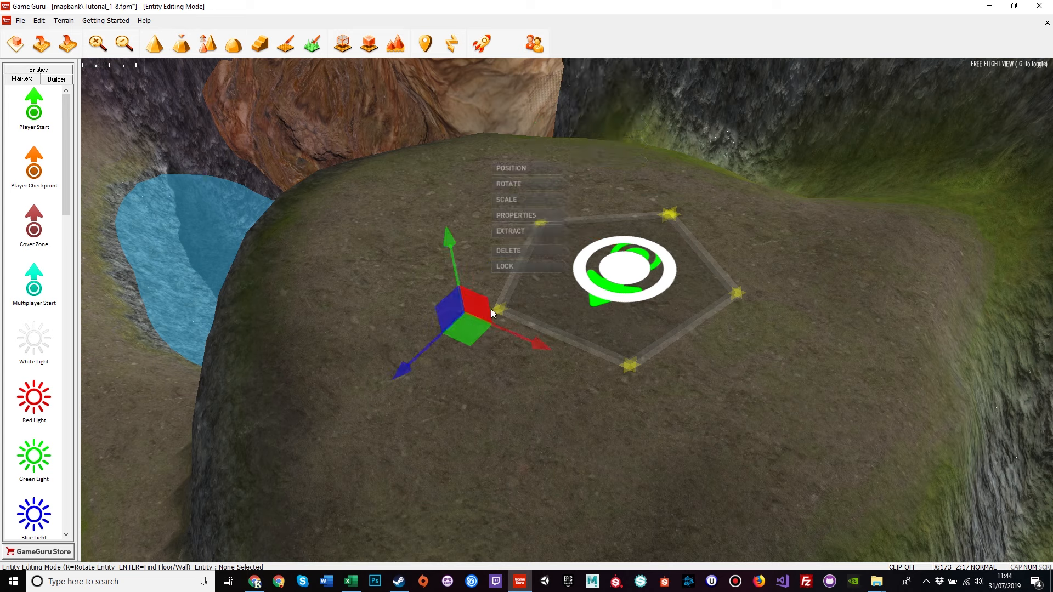
pyautogui.moveTo(497, 308); pyautogui.dragTo(336, 323)
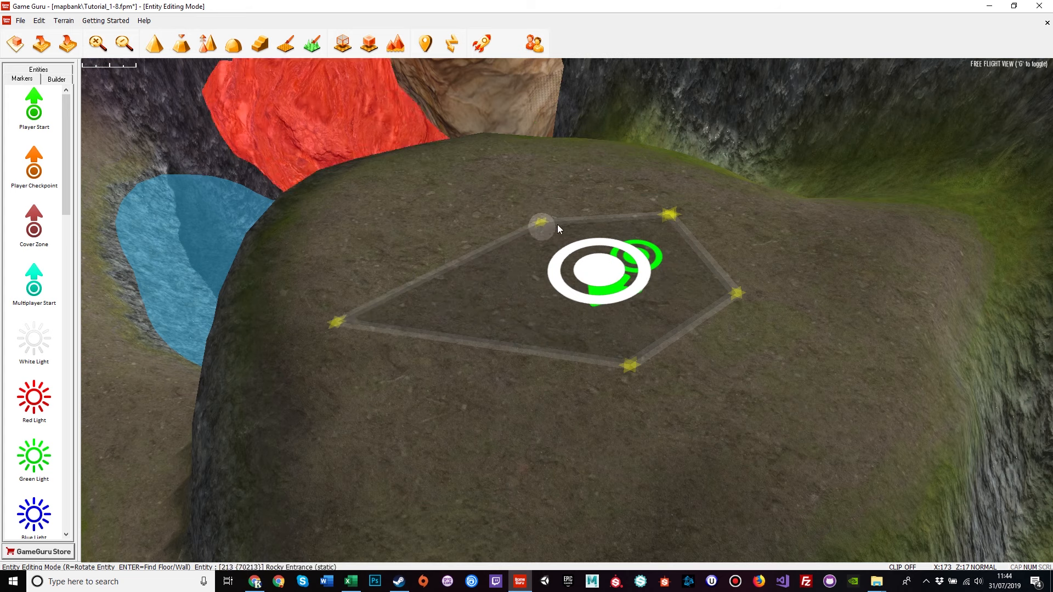
pyautogui.click(669, 214)
pyautogui.moveTo(738, 286); pyautogui.dragTo(839, 298)
pyautogui.moveTo(630, 365); pyautogui.dragTo(824, 485)
pyautogui.click(655, 293)
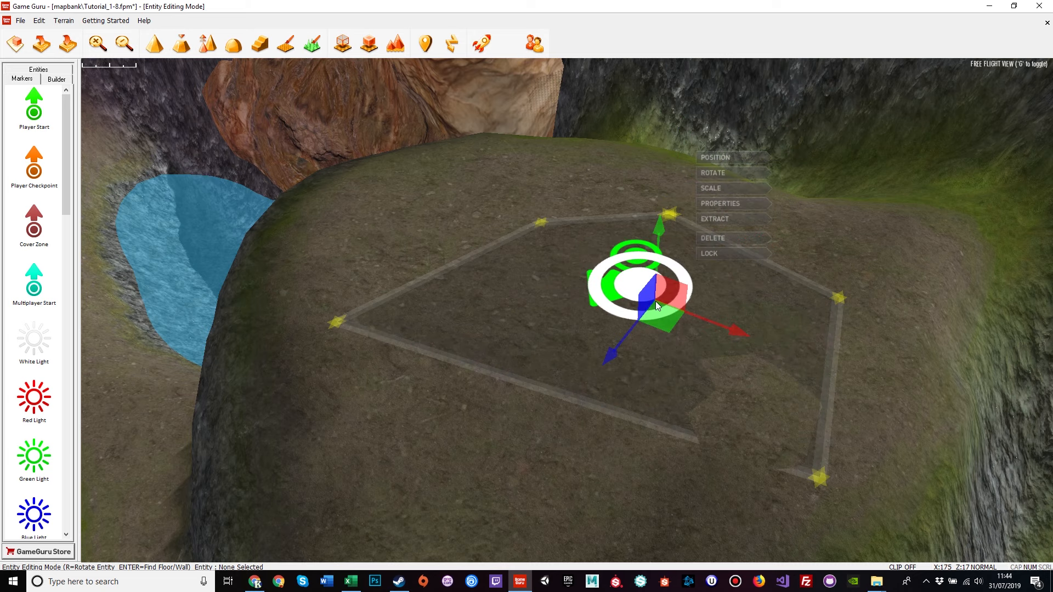
pyautogui.click(724, 204)
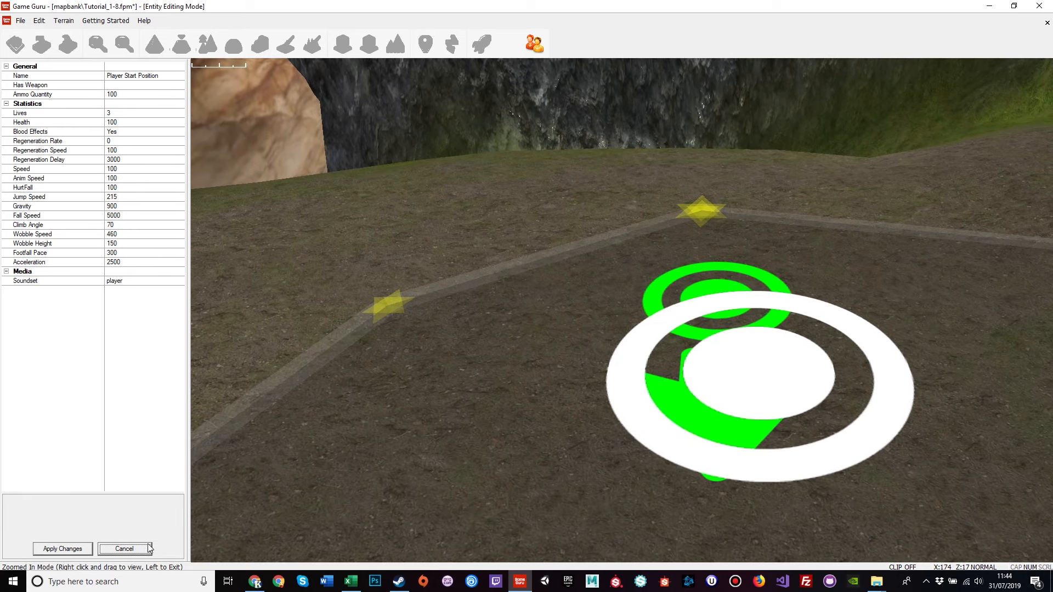
pyautogui.click(131, 549)
# Move the Player Start marker away from the Ambience Zone's centre to its edge and open the zone's properties.
pyautogui.click(639, 298)
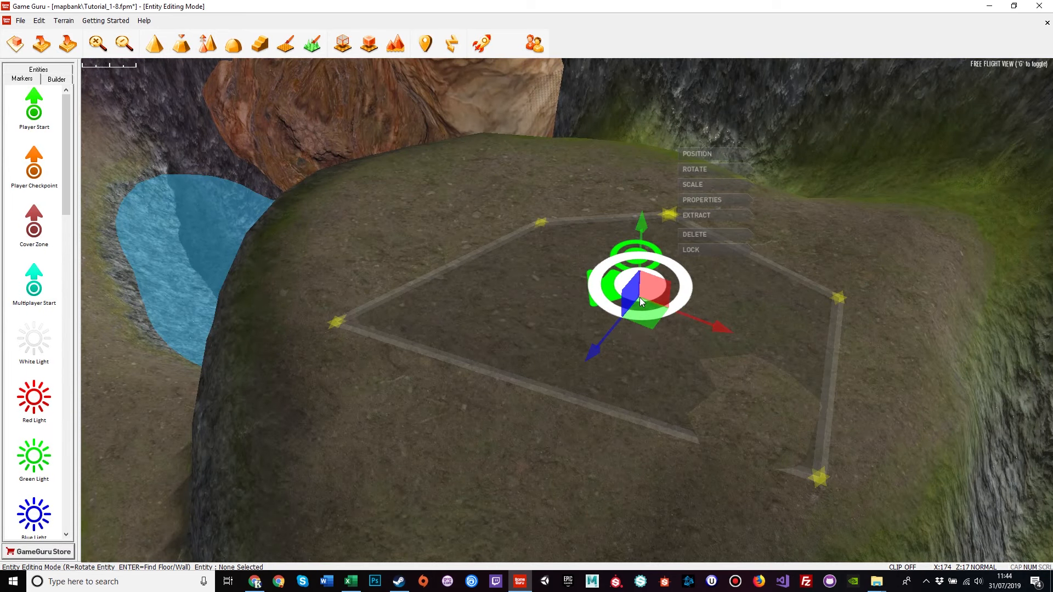
pyautogui.moveTo(653, 317); pyautogui.dragTo(491, 270)
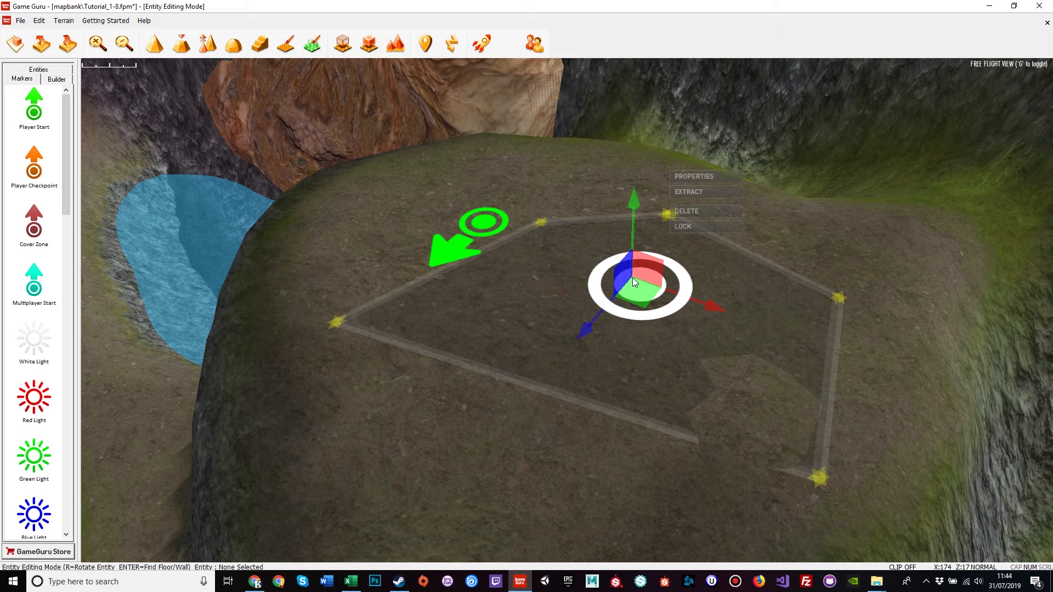
pyautogui.click(689, 176)
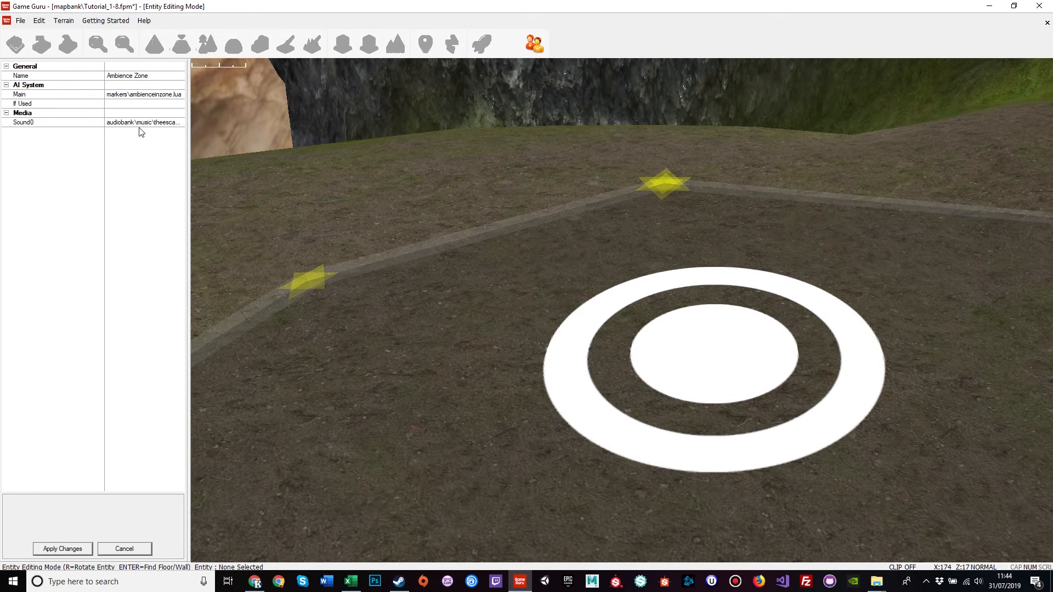
# Review the Ambience Zone's Sound0 file path and browse the available tracks in audiobank\music\Classics\Medieval.
pyautogui.click(140, 123)
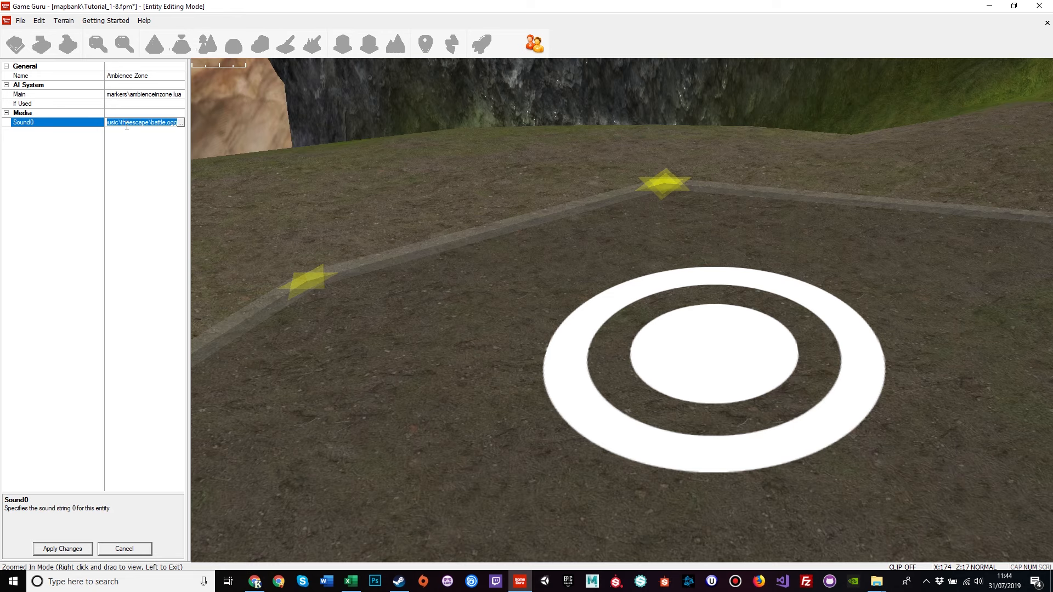
pyautogui.moveTo(152, 123); pyautogui.dragTo(178, 123)
pyautogui.moveTo(145, 123); pyautogui.dragTo(99, 124)
pyautogui.click(181, 122)
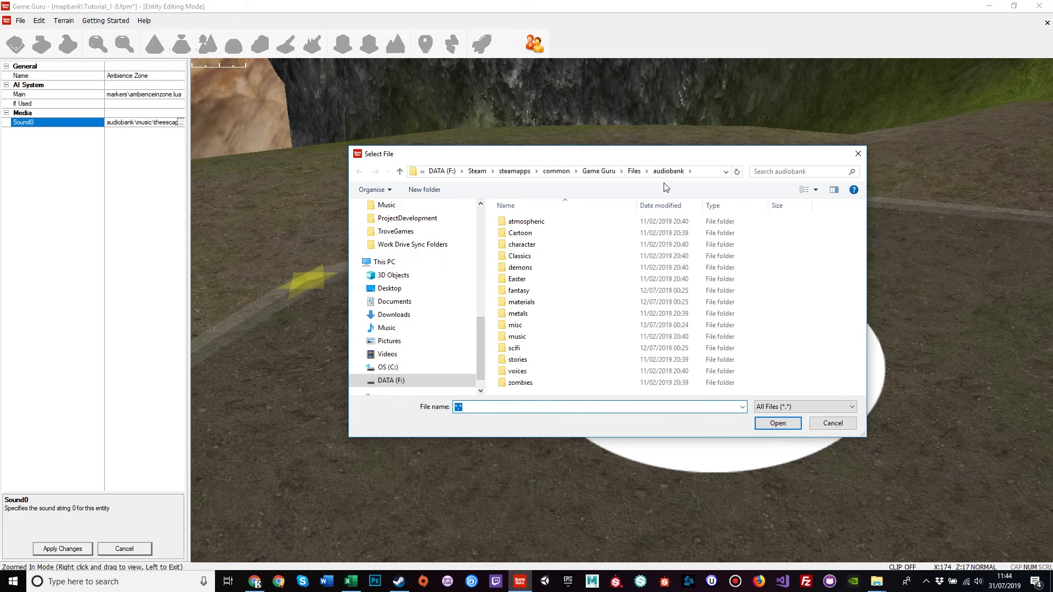
pyautogui.doubleClick(518, 336)
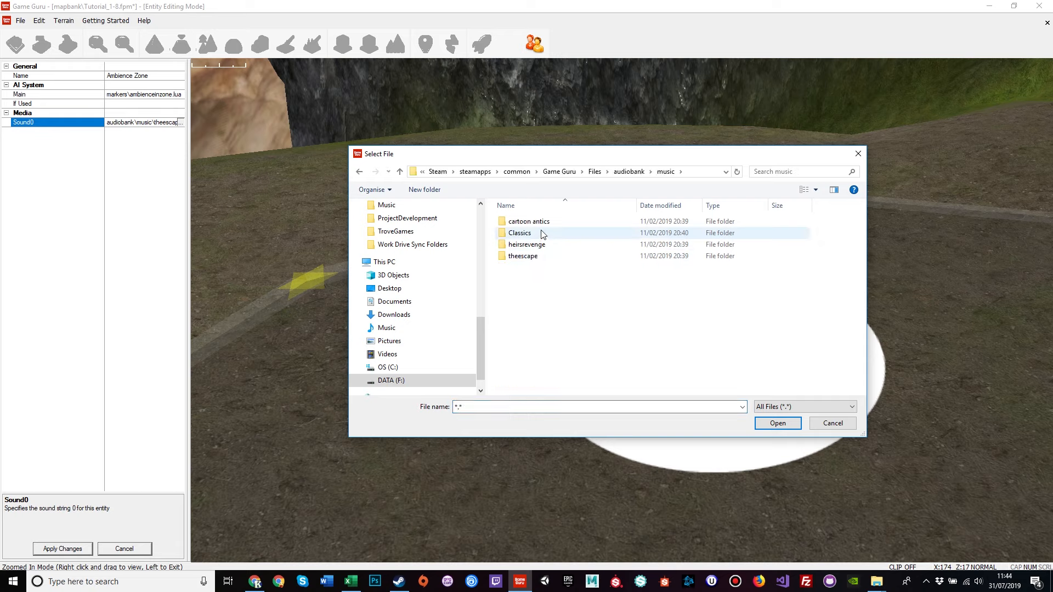
pyautogui.doubleClick(524, 233)
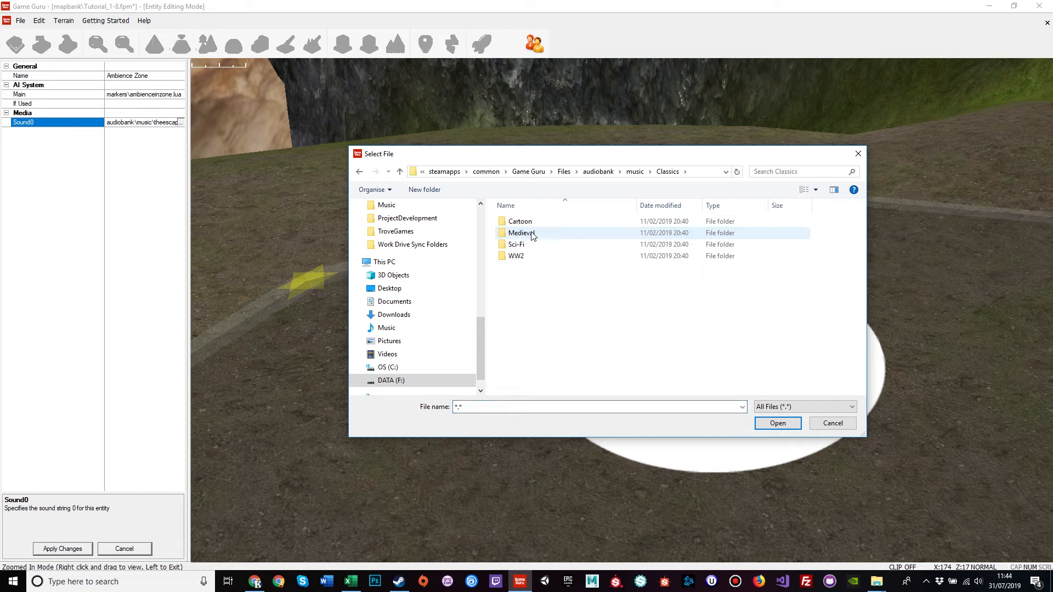
pyautogui.doubleClick(539, 236)
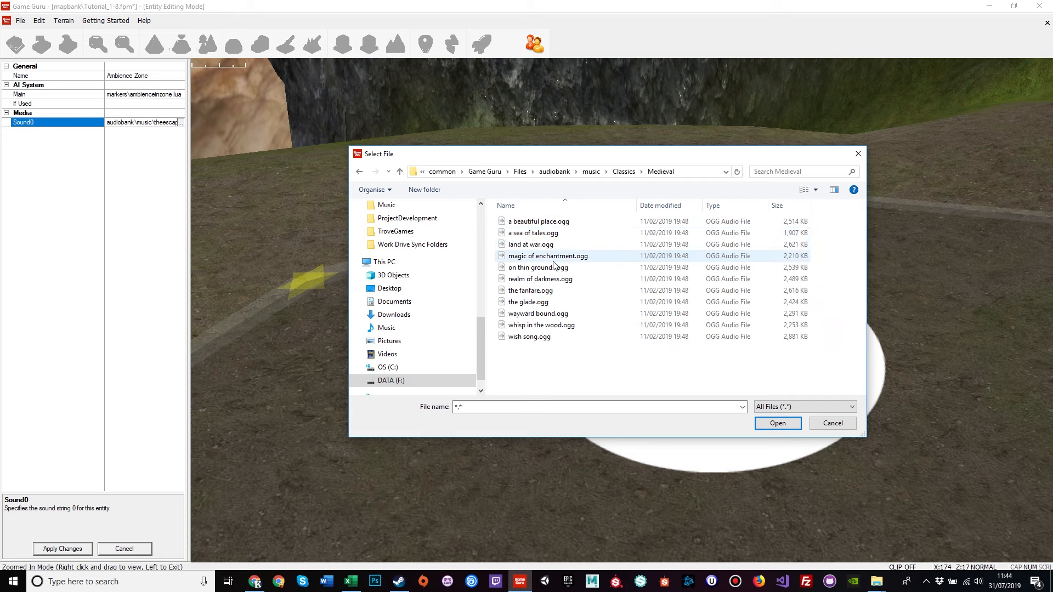
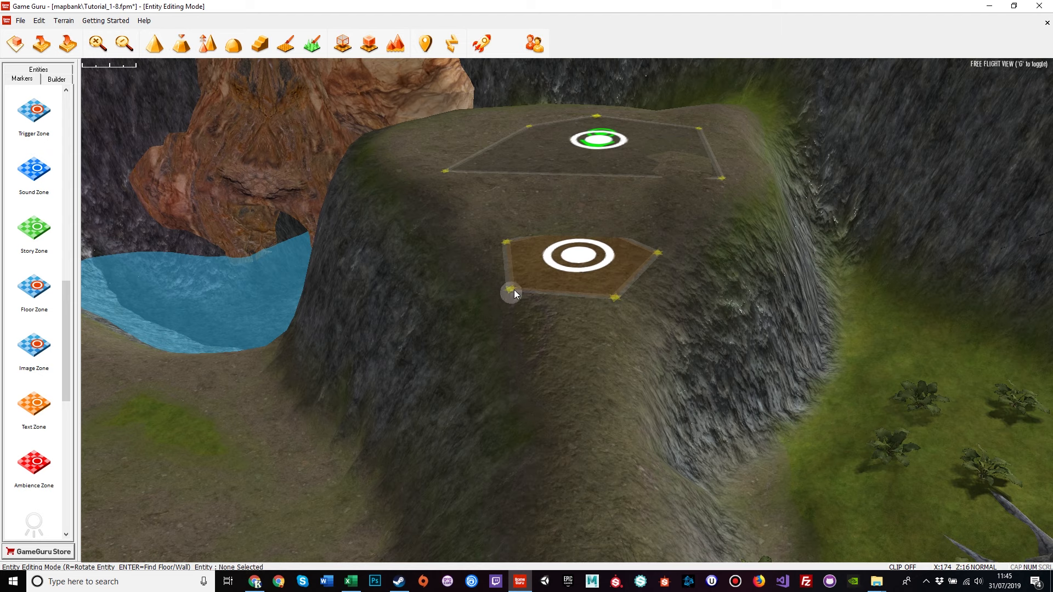
# Stretch the corners of the orange zone on the slope below the hilltop across the width of the path.
pyautogui.click(513, 289)
pyautogui.moveTo(615, 301); pyautogui.dragTo(660, 325)
pyautogui.moveTo(676, 241); pyautogui.dragTo(679, 233)
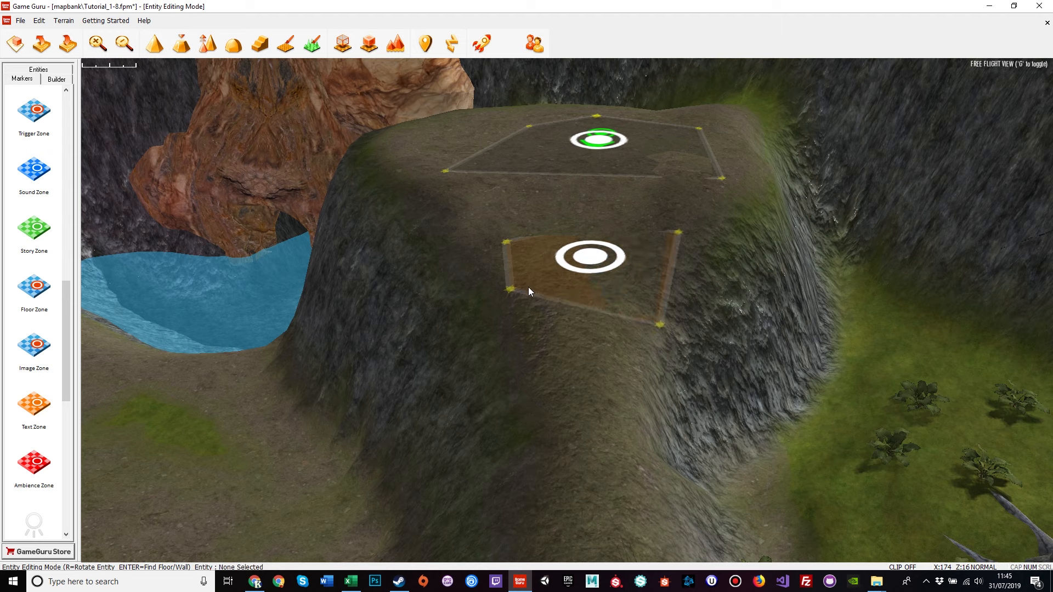
# Stretch the orange Text Zone's two lake-side corners outward over the edge of the slope below the hilltop.
pyautogui.click(506, 289)
pyautogui.click(556, 360)
pyautogui.click(502, 244)
pyautogui.click(579, 343)
pyautogui.press('a')
pyautogui.moveTo(579, 344); pyautogui.dragTo(768, 356, button='right')
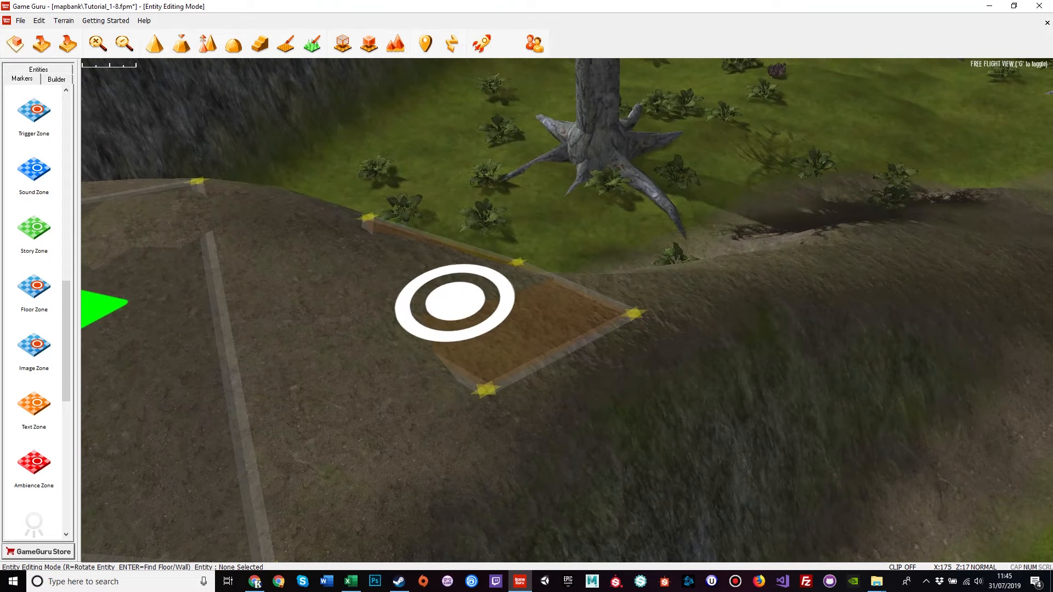
pyautogui.moveTo(684, 331); pyautogui.dragTo(707, 343)
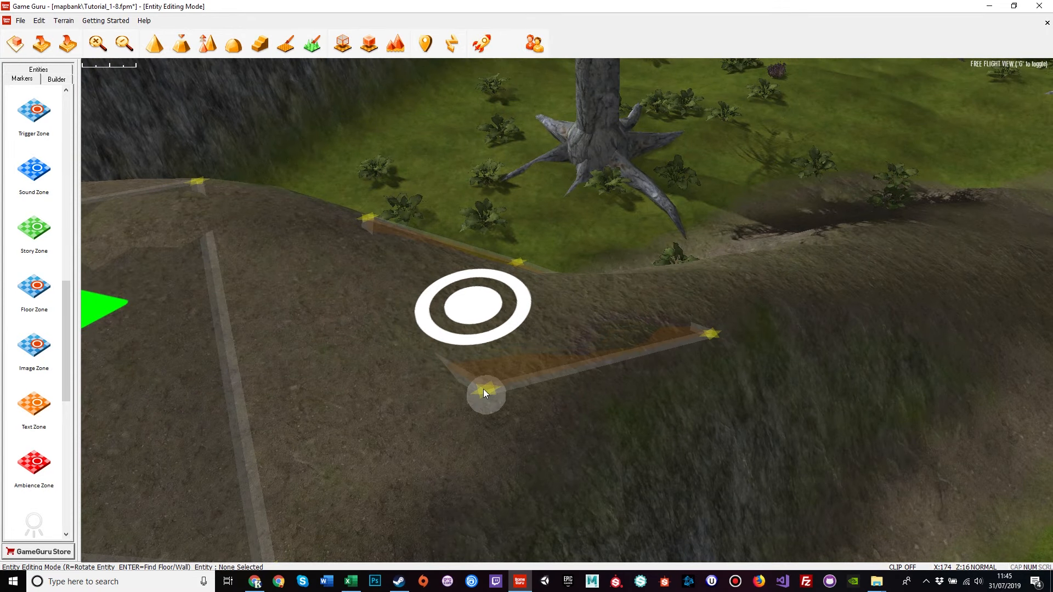
pyautogui.moveTo(482, 390); pyautogui.dragTo(479, 495)
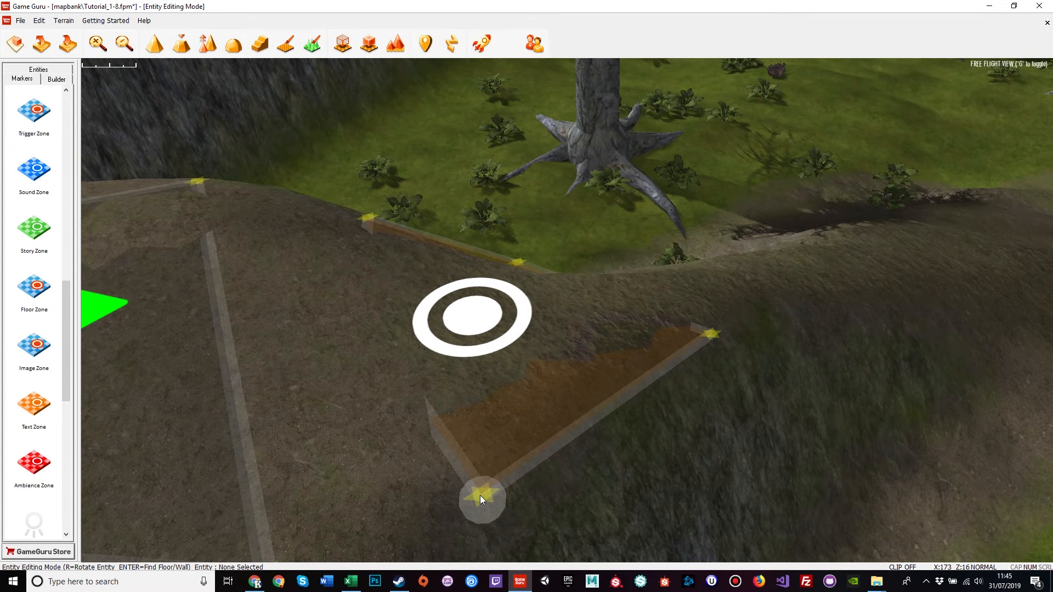
# Set the Text Zone's Text String to "Welcome To The Glade!" in its properties and apply the changes.
pyautogui.press('d')
pyautogui.moveTo(480, 496); pyautogui.dragTo(247, 493, button='right')
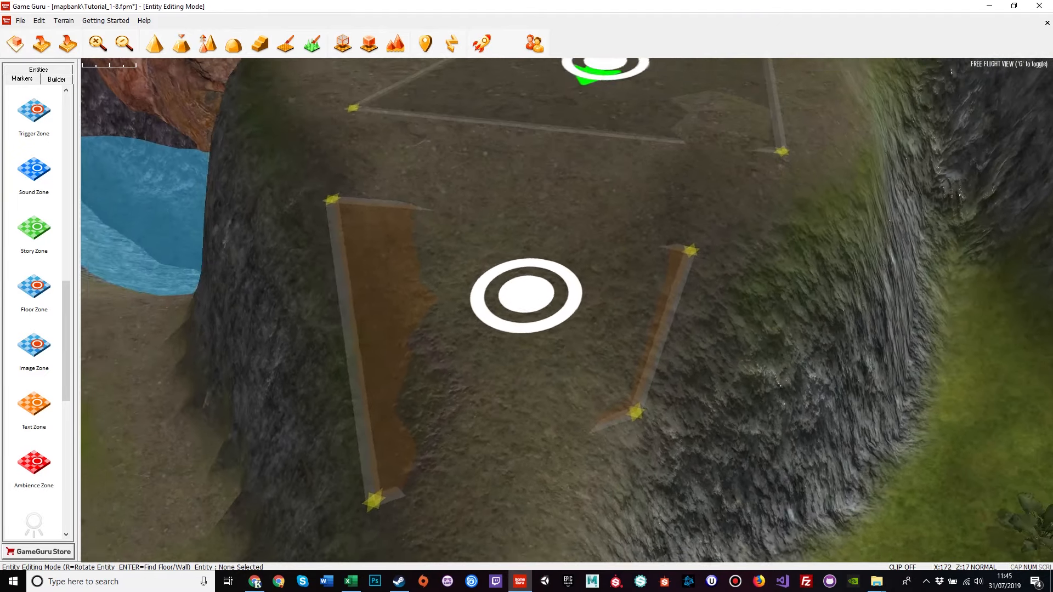
pyautogui.press('s')
pyautogui.moveTo(729, 485); pyautogui.dragTo(755, 495, button='right')
pyautogui.press('w')
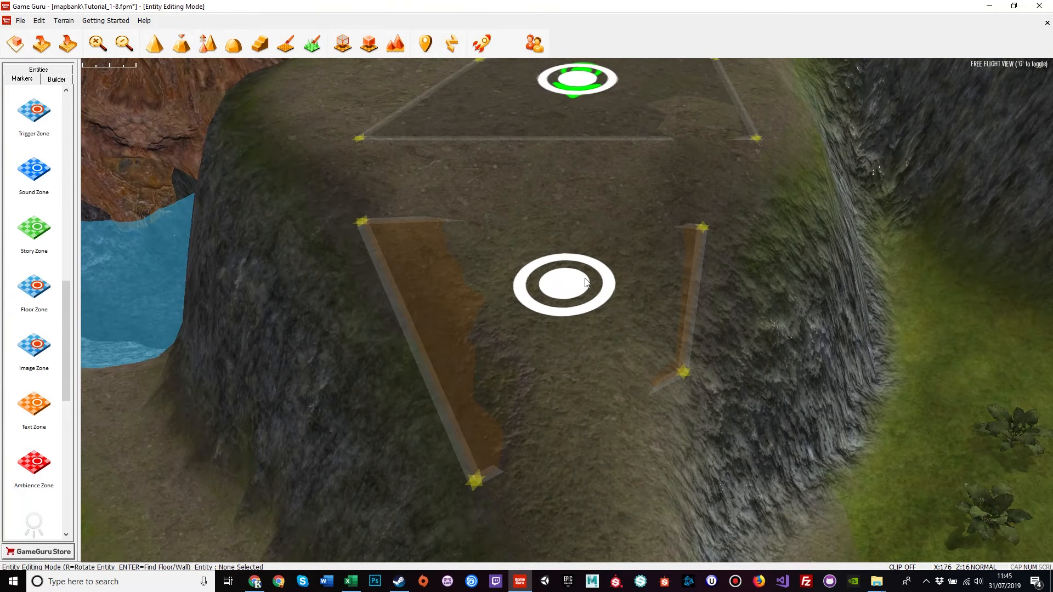
pyautogui.click(586, 283)
pyautogui.click(620, 189)
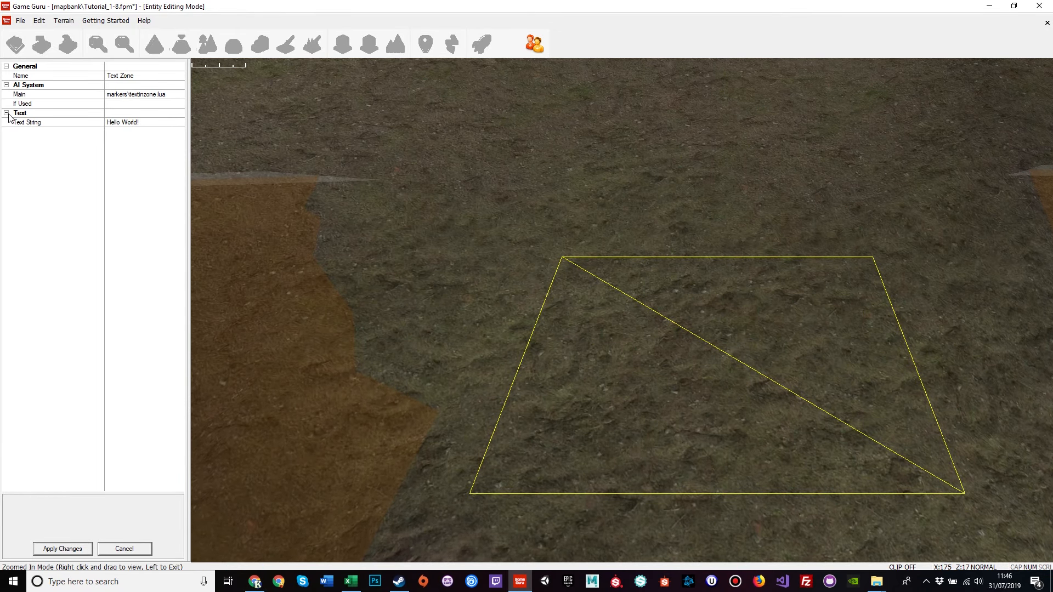
pyautogui.click(147, 122)
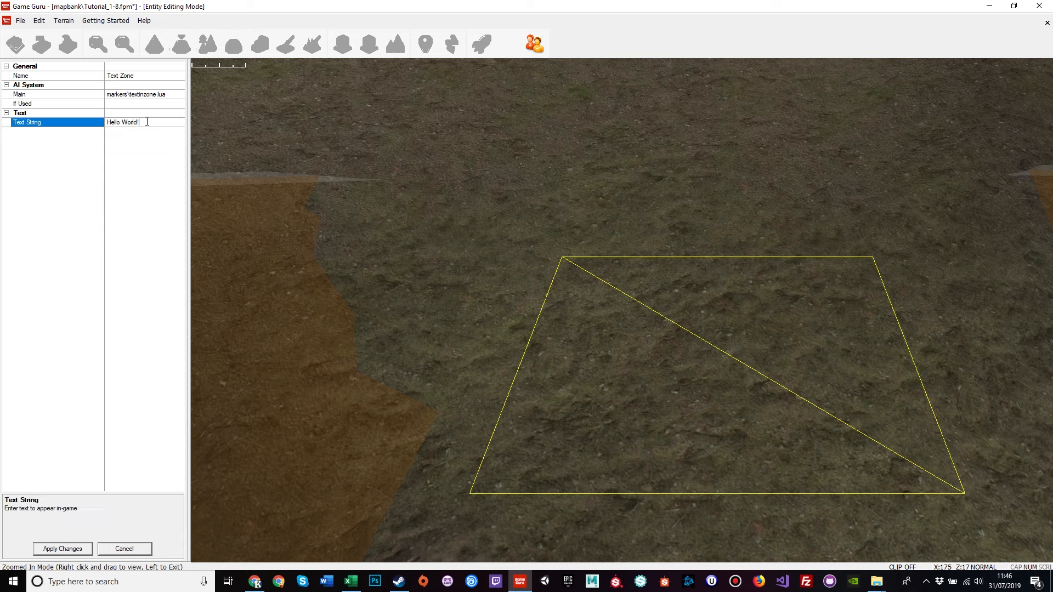
pyautogui.doubleClick(146, 122)
pyautogui.doubleClick(146, 122)
pyautogui.moveTo(141, 123); pyautogui.dragTo(69, 125)
pyautogui.write('Welcome T')
pyautogui.click(62, 553)
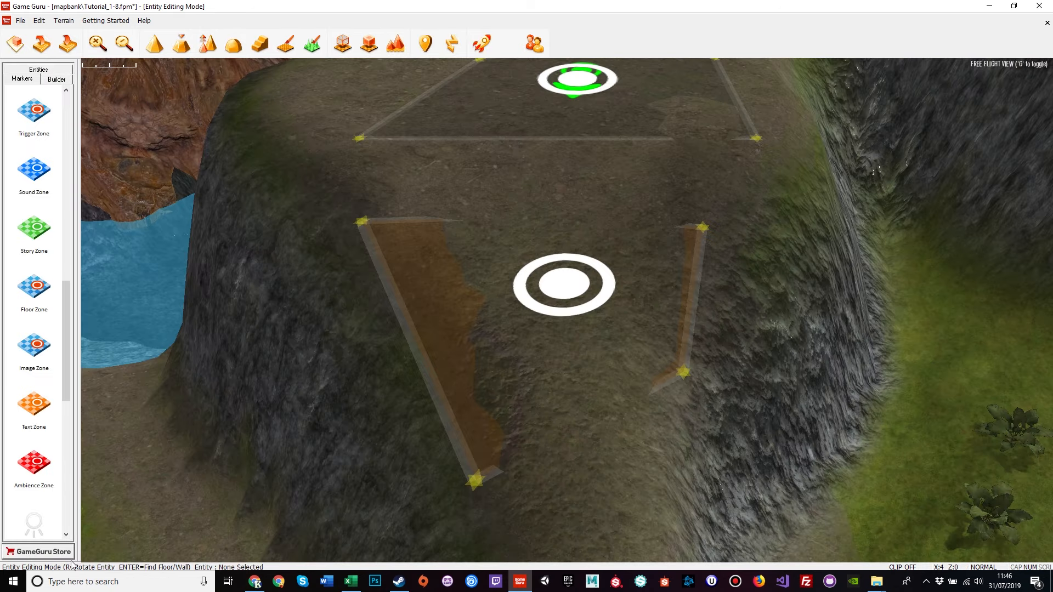
# Check the existing Sound Zone marker near the wooden gate at the end of the forest path.
pyautogui.press('a')
pyautogui.moveTo(384, 447); pyautogui.dragTo(438, 236, button='right')
pyautogui.click(610, 147)
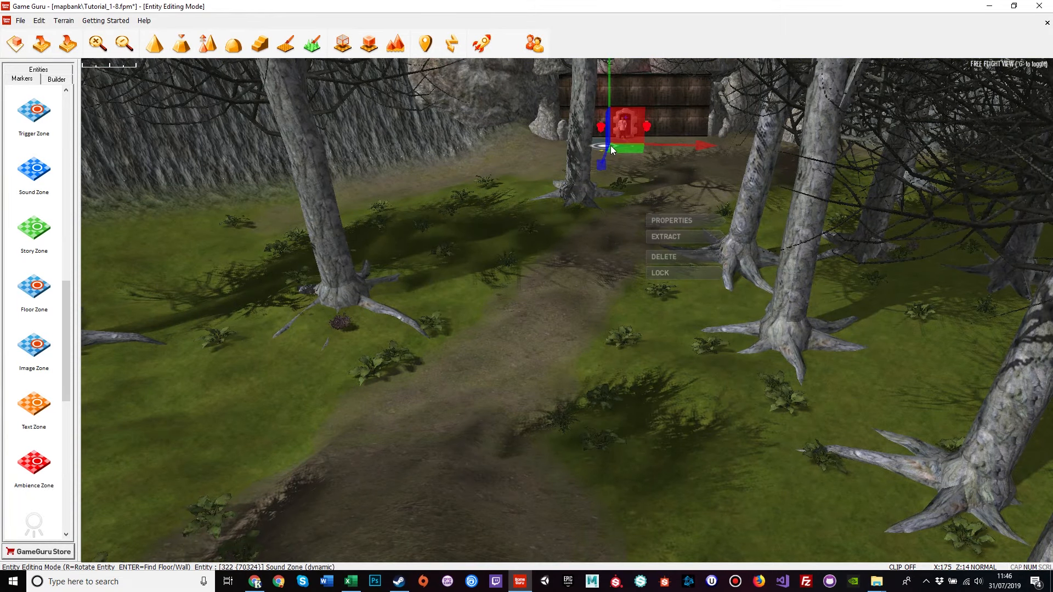
pyautogui.click(604, 375)
# Place a Sound Zone on the path downhill from the Text Zone and stretch its corners beyond both sides of the path.
pyautogui.moveTo(604, 375); pyautogui.dragTo(468, 320, button='right')
pyautogui.press('s')
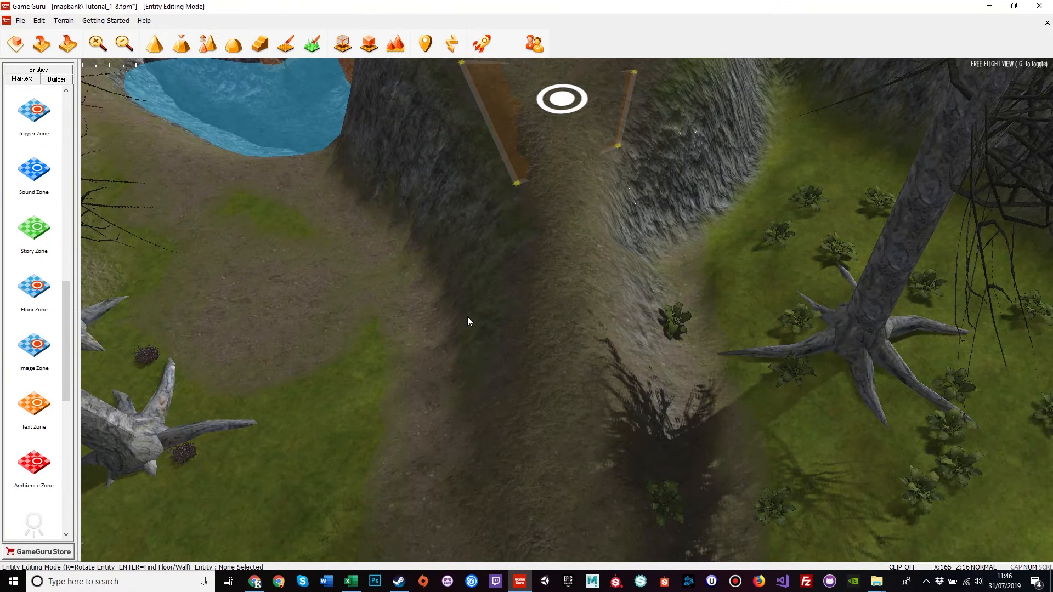
pyautogui.moveTo(600, 312); pyautogui.dragTo(572, 347)
pyautogui.press('w')
pyautogui.moveTo(577, 480); pyautogui.dragTo(579, 513, button='right')
pyautogui.moveTo(656, 235); pyautogui.dragTo(845, 186)
pyautogui.moveTo(600, 320); pyautogui.dragTo(888, 378)
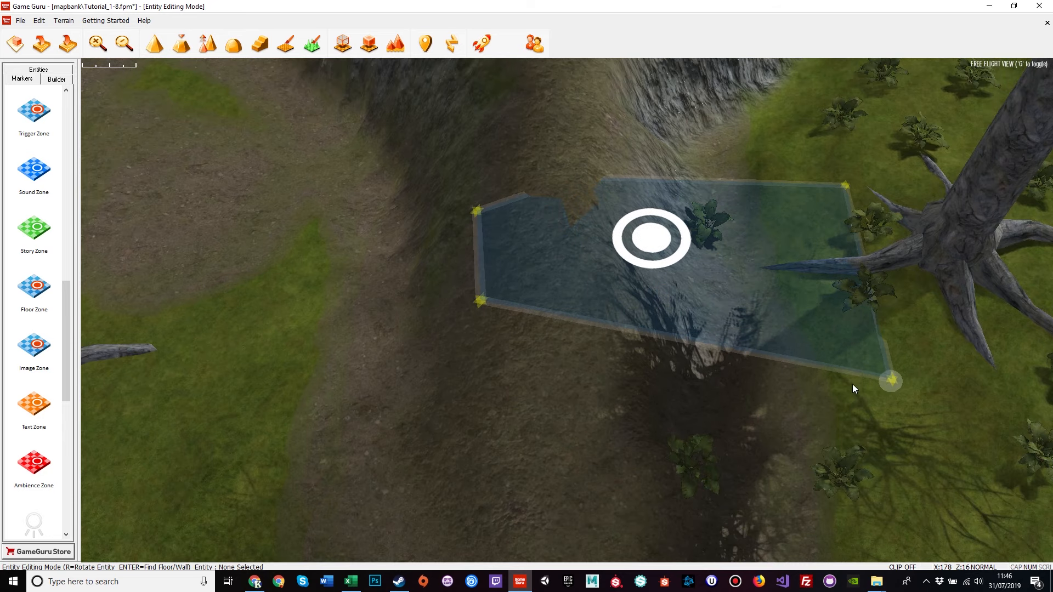
pyautogui.press('a')
pyautogui.moveTo(679, 309); pyautogui.dragTo(498, 445)
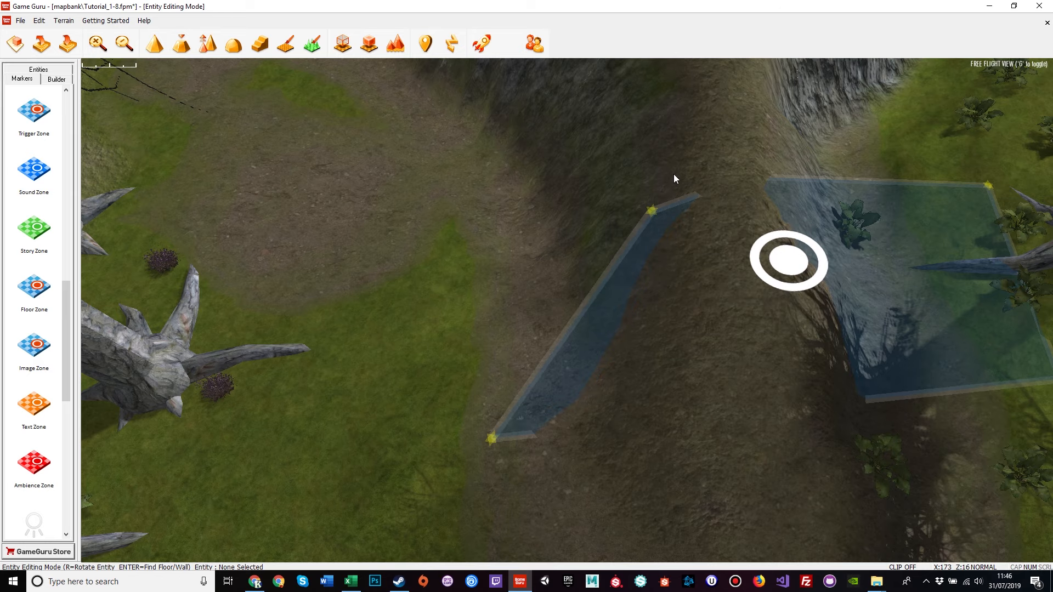
pyautogui.moveTo(658, 208); pyautogui.dragTo(484, 221)
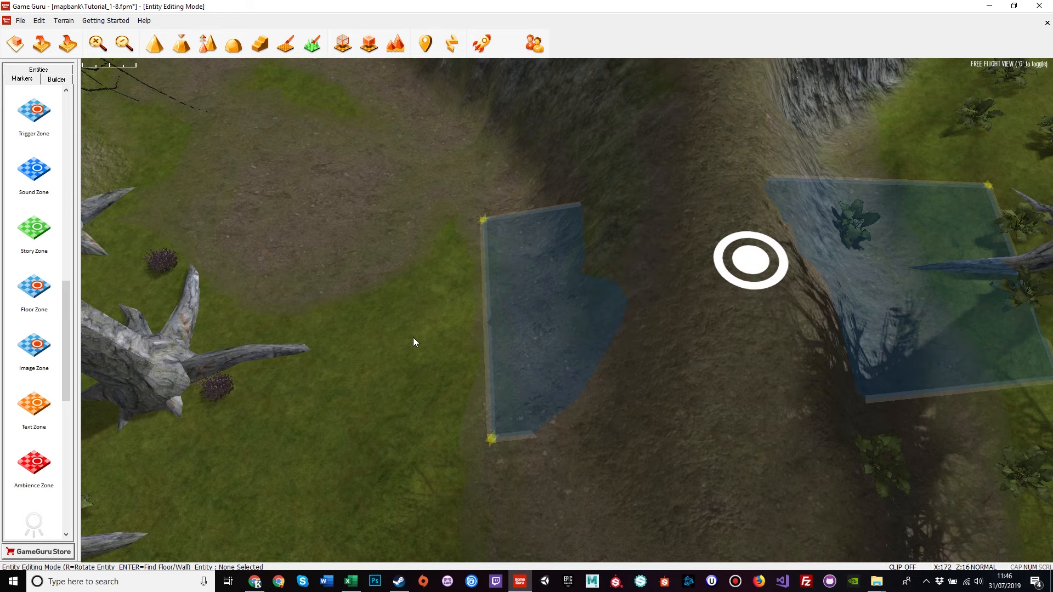
# Pull the Sound Zone's two tree-side corners inward, closer to the path.
pyautogui.moveTo(413, 344); pyautogui.dragTo(219, 324, button='right')
pyautogui.moveTo(450, 323); pyautogui.dragTo(450, 342, button='right')
pyautogui.press('w')
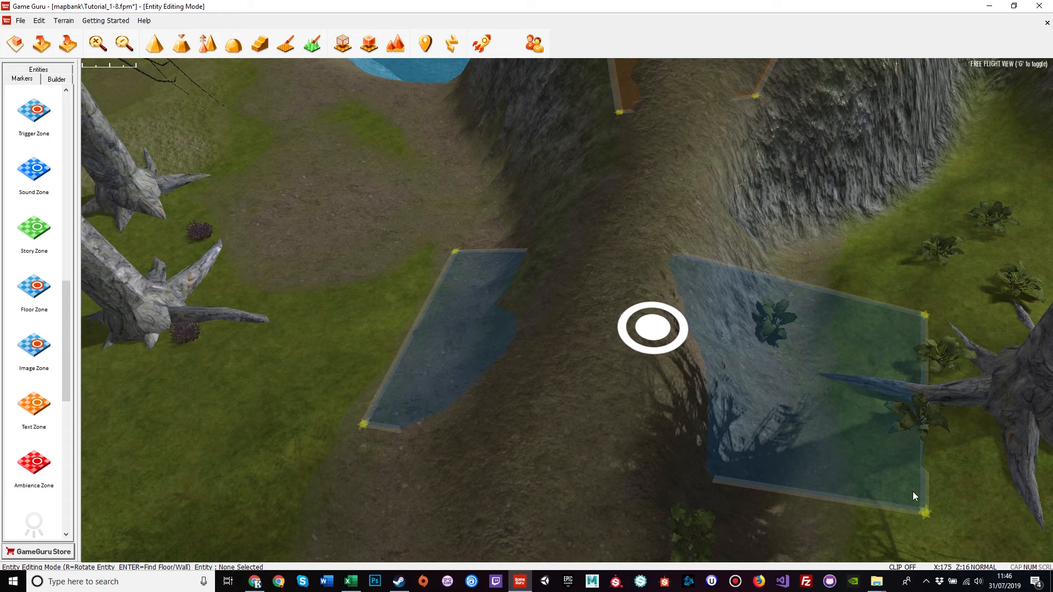
pyautogui.moveTo(921, 511); pyautogui.dragTo(862, 505)
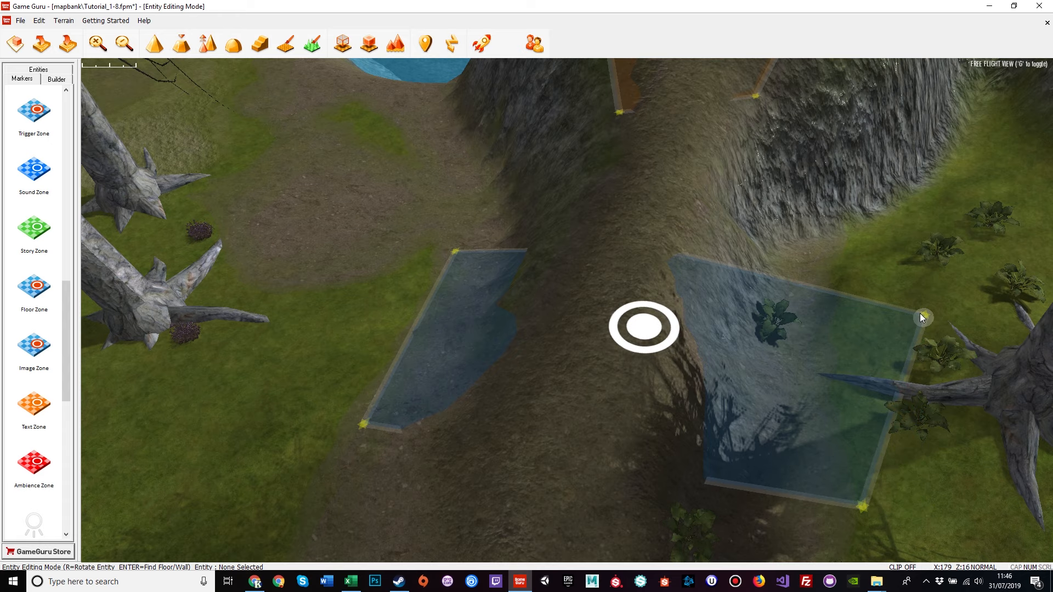
pyautogui.moveTo(920, 314); pyautogui.dragTo(824, 303)
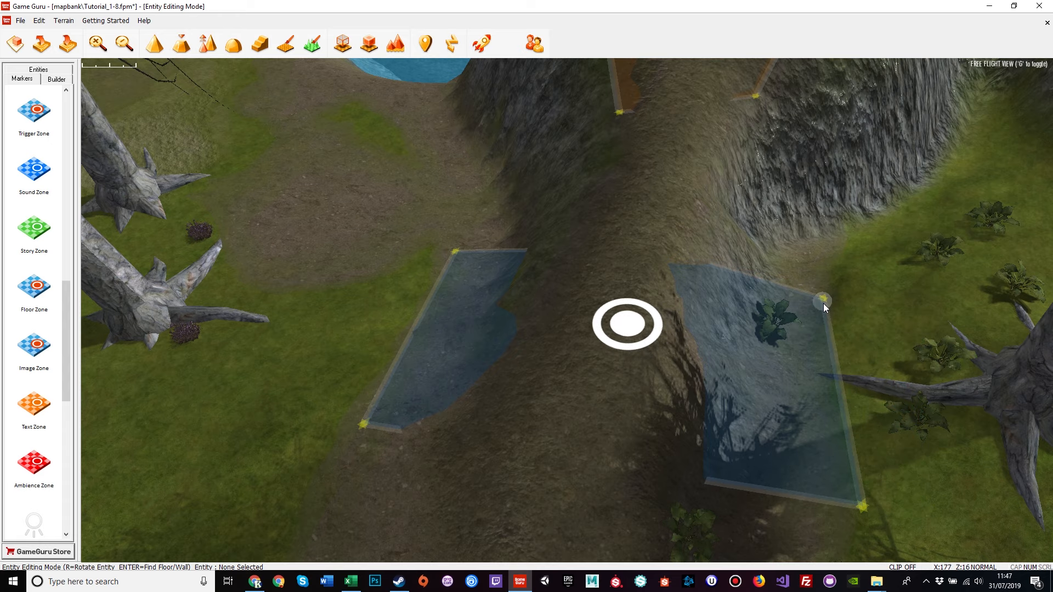
# Examine the layout of the Ambience, Text and Sound Zones from the hilltop down along the path.
pyautogui.press('a')
pyautogui.moveTo(522, 464); pyautogui.dragTo(546, 364, button='right')
pyautogui.press('w')
pyautogui.press('a')
pyautogui.press('a')
pyautogui.press('d')
pyautogui.press('d')
pyautogui.press('d')
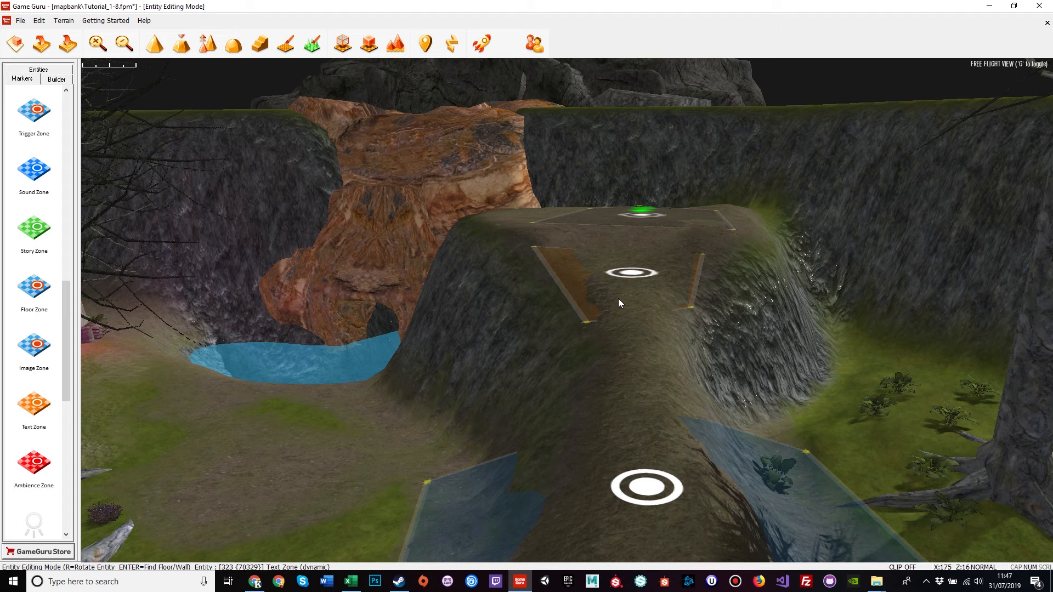
pyautogui.press('a')
pyautogui.moveTo(604, 338); pyautogui.dragTo(624, 354, button='right')
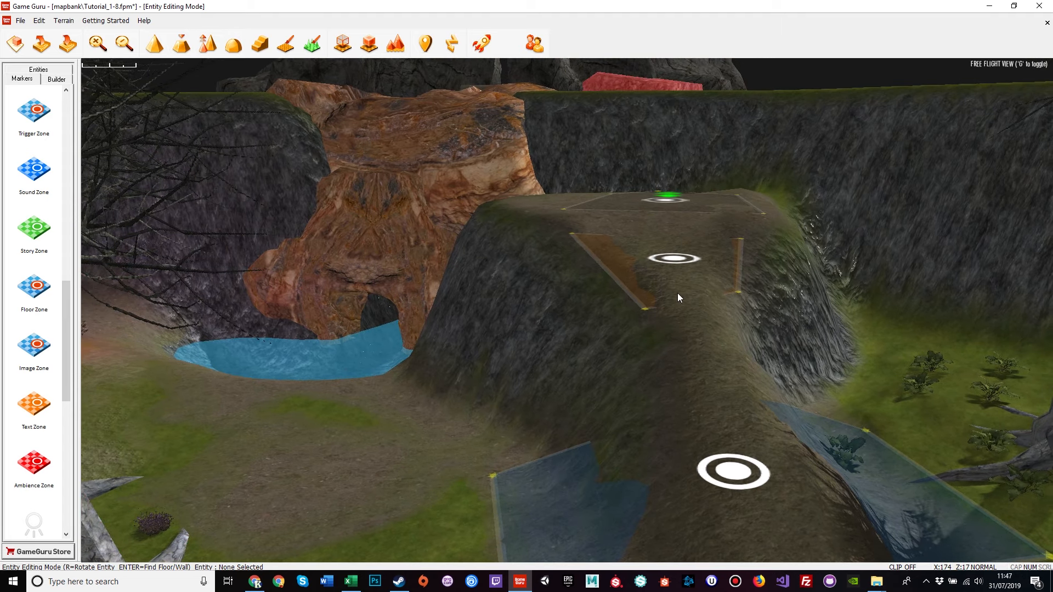
pyautogui.moveTo(705, 393); pyautogui.dragTo(772, 382, button='right')
pyautogui.press('d')
pyautogui.press('d')
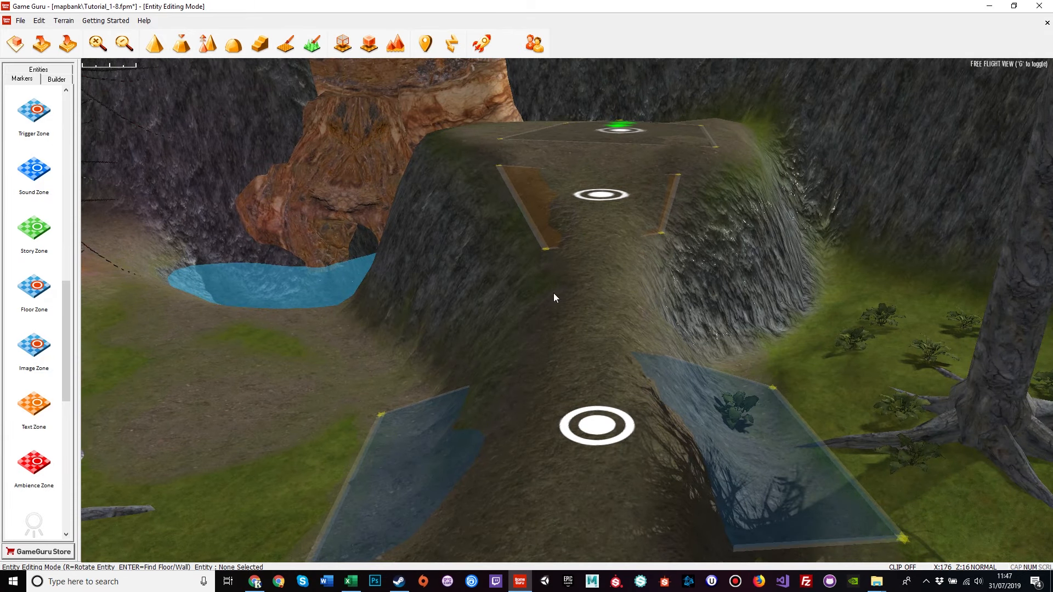
pyautogui.moveTo(484, 385); pyautogui.dragTo(559, 279, button='right')
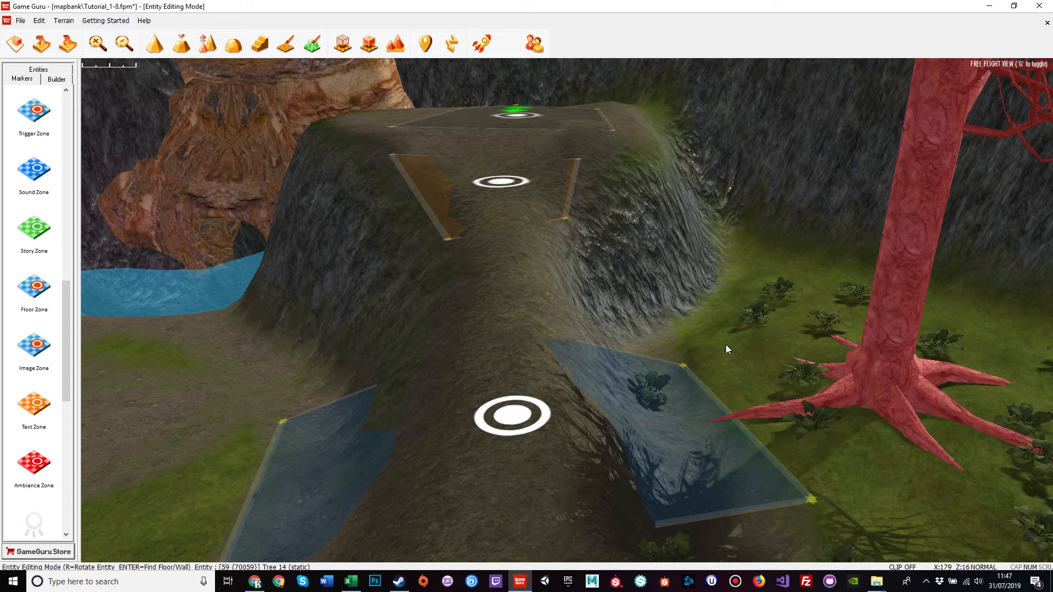
pyautogui.press('a')
pyautogui.moveTo(615, 393); pyautogui.dragTo(505, 109, button='right')
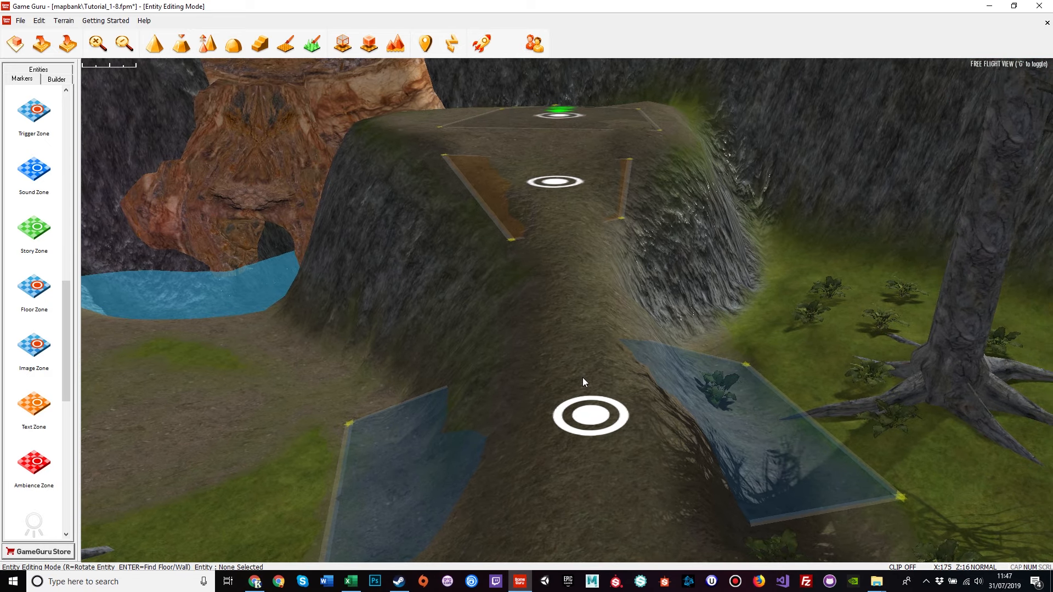
pyautogui.moveTo(429, 317); pyautogui.dragTo(468, 318, button='right')
pyautogui.press('a')
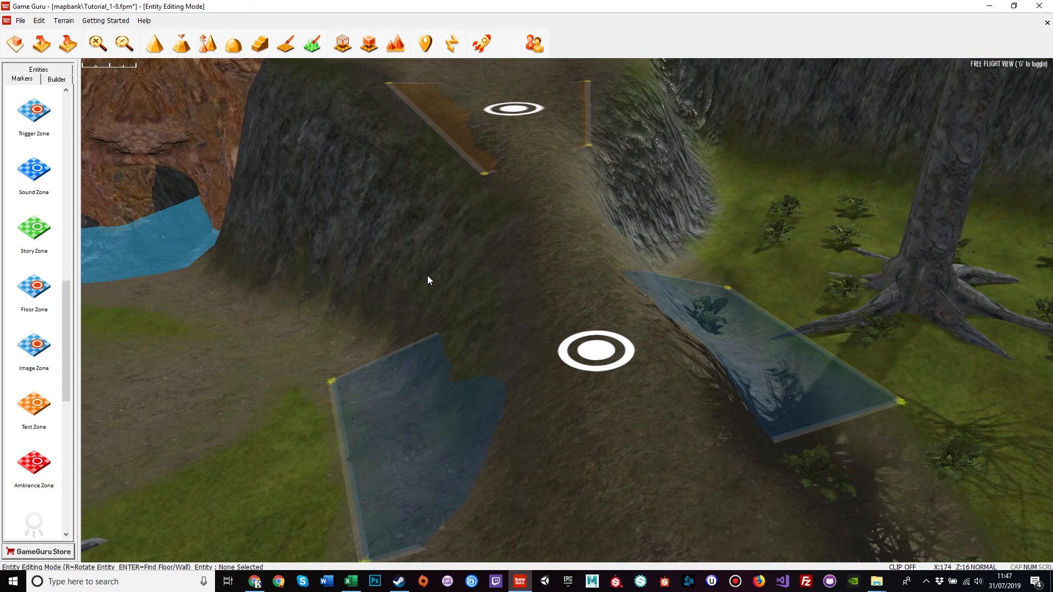
# Set the Sound Zone's Sound0 to Critters_01.wav from the audiobank\fantasy folder and apply the changes.
pyautogui.moveTo(428, 277); pyautogui.dragTo(449, 294, button='right')
pyautogui.click(583, 325)
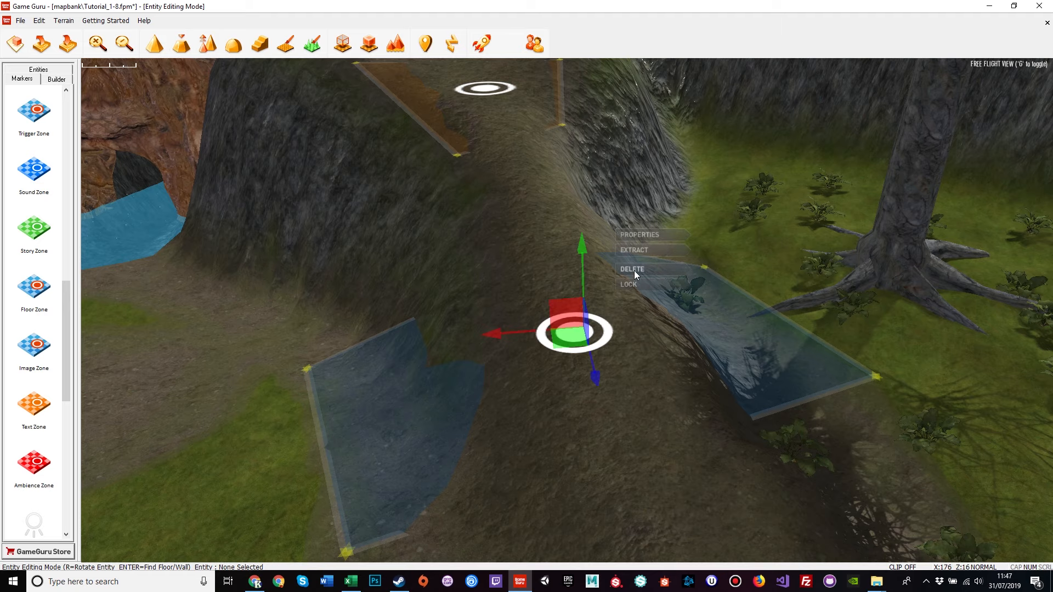
pyautogui.click(639, 233)
pyautogui.click(132, 123)
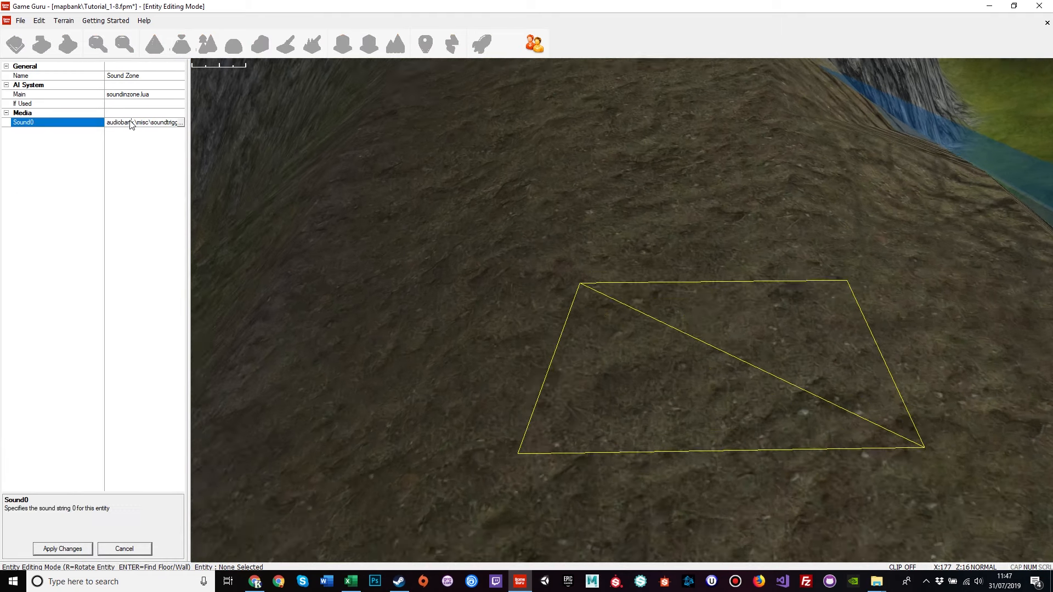
pyautogui.click(181, 122)
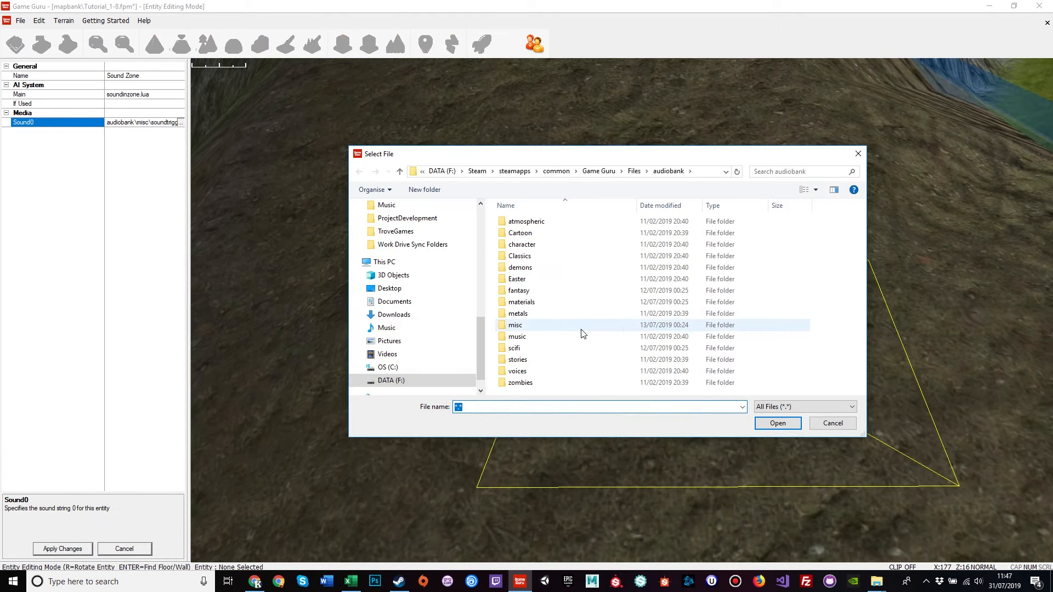
pyautogui.click(536, 292)
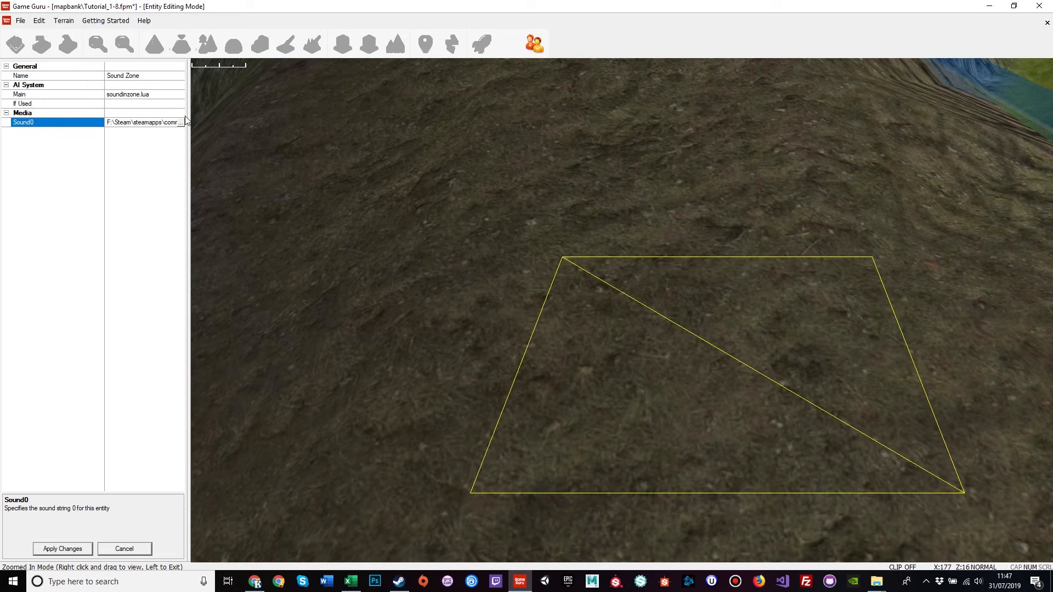
pyautogui.click(180, 122)
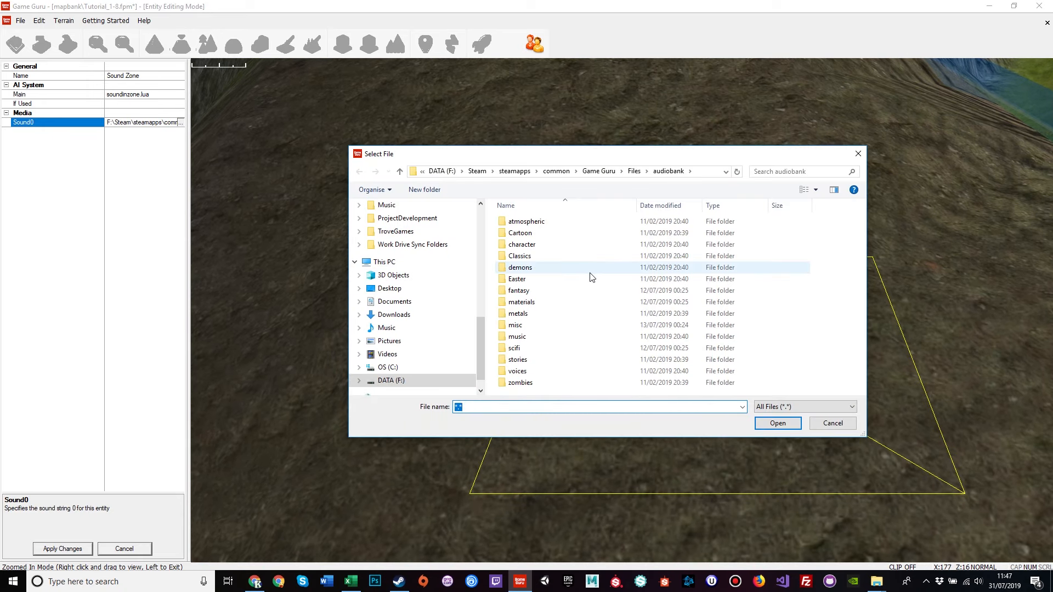
pyautogui.doubleClick(518, 291)
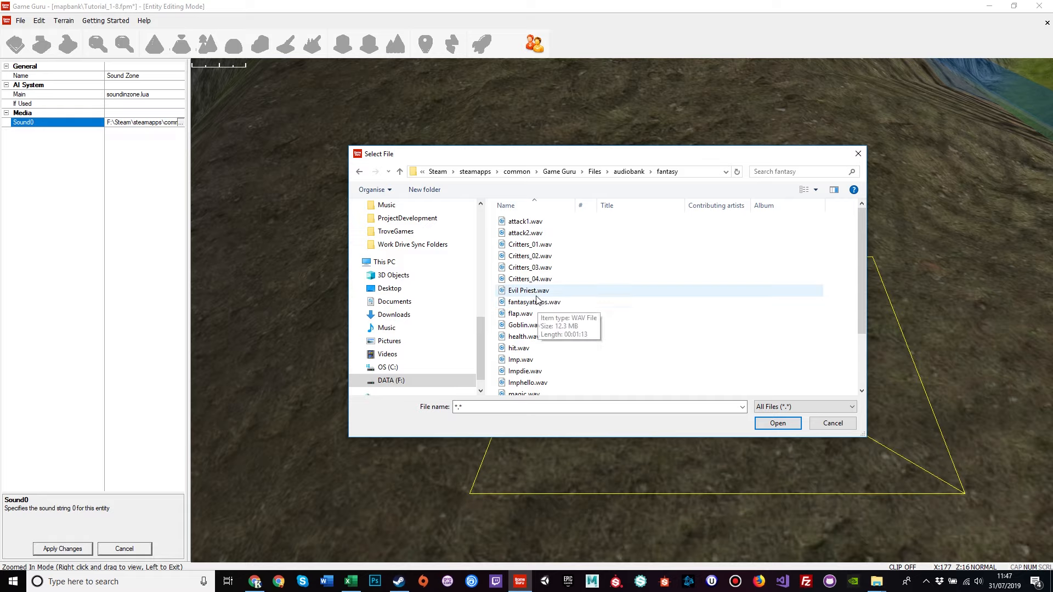
pyautogui.click(526, 244)
pyautogui.click(777, 423)
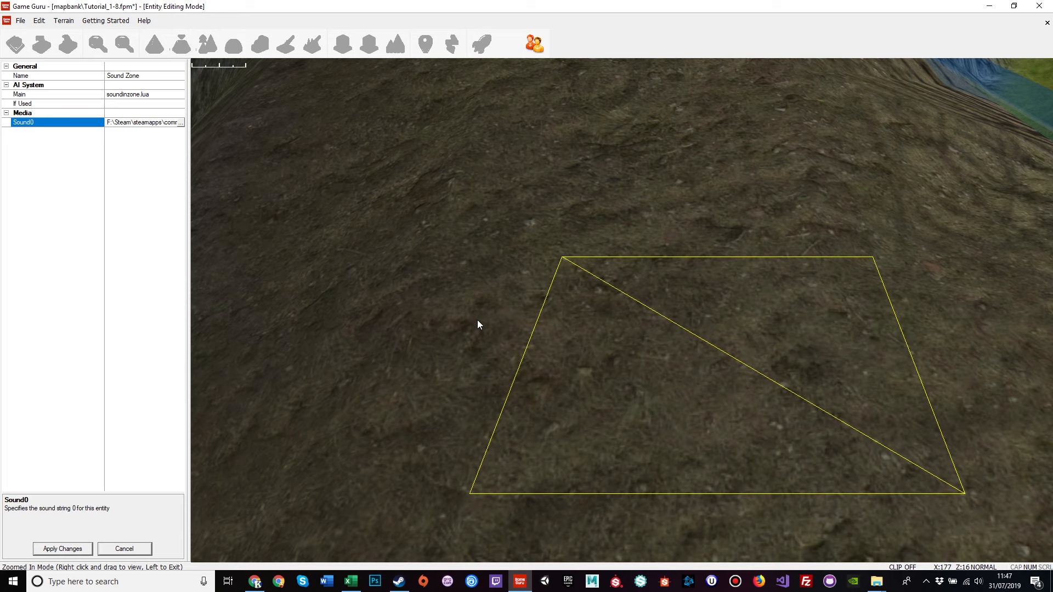
pyautogui.click(60, 549)
# Run a test game of the level and walk from the hilltop down the path through the Text Zone and Sound Zone.
pyautogui.moveTo(144, 439); pyautogui.dragTo(144, 390, button='right')
pyautogui.press('s')
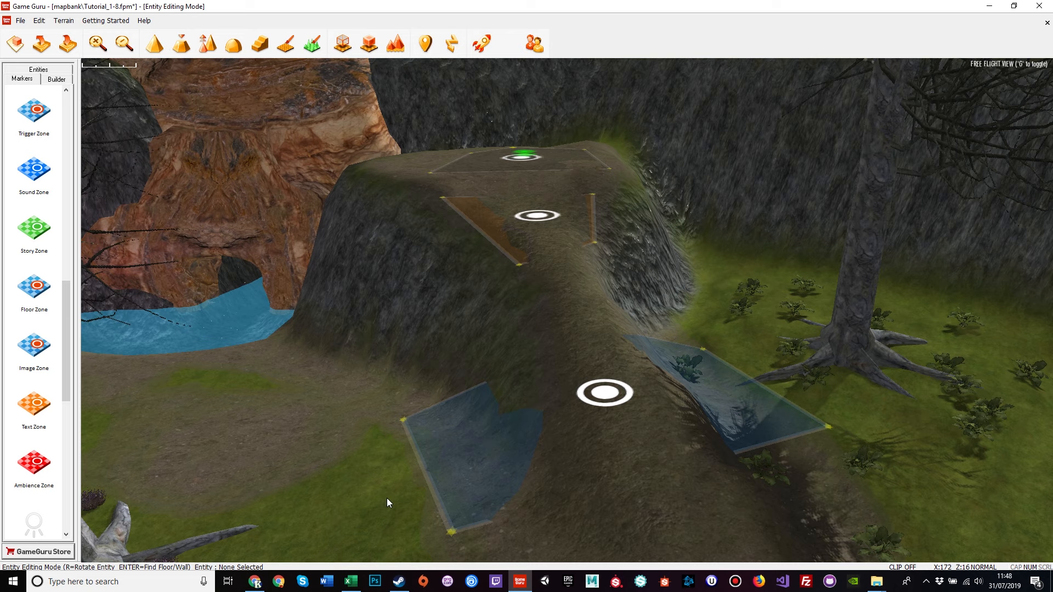
pyautogui.click(483, 44)
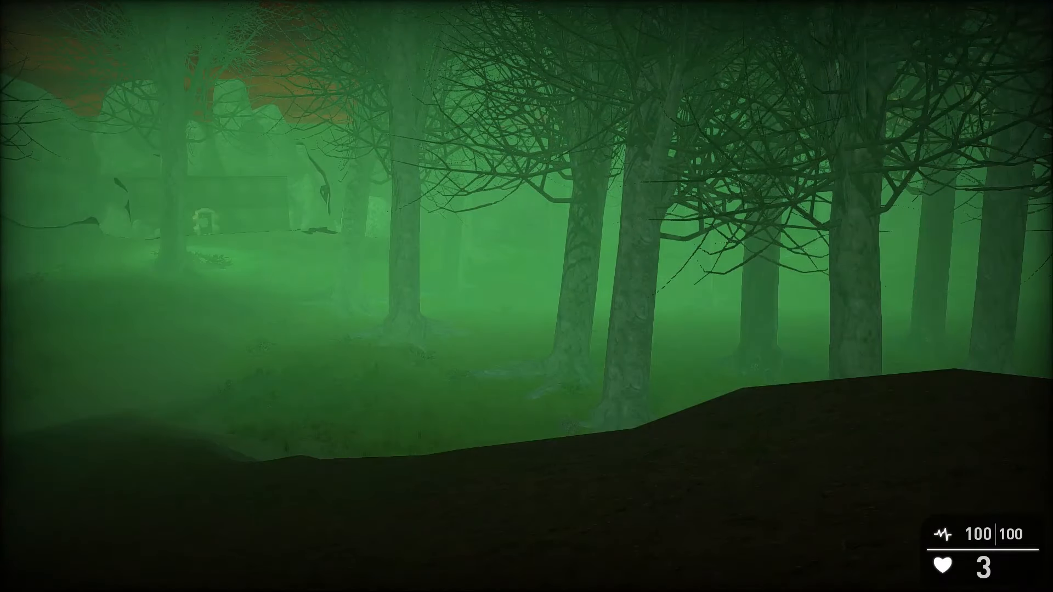
pyautogui.press('w')
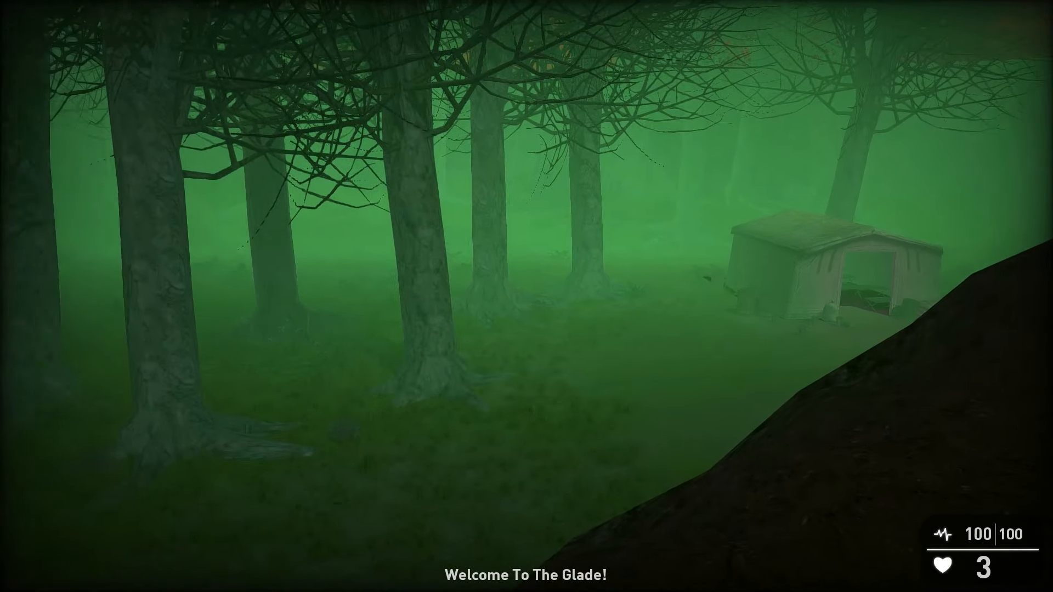
pyautogui.press('w')
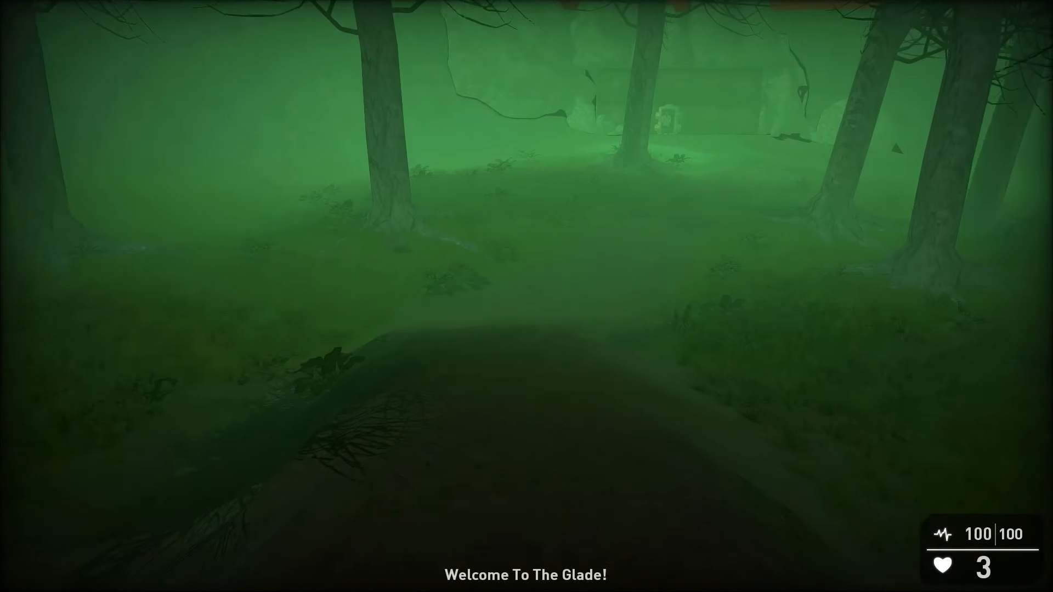
pyautogui.press('w')
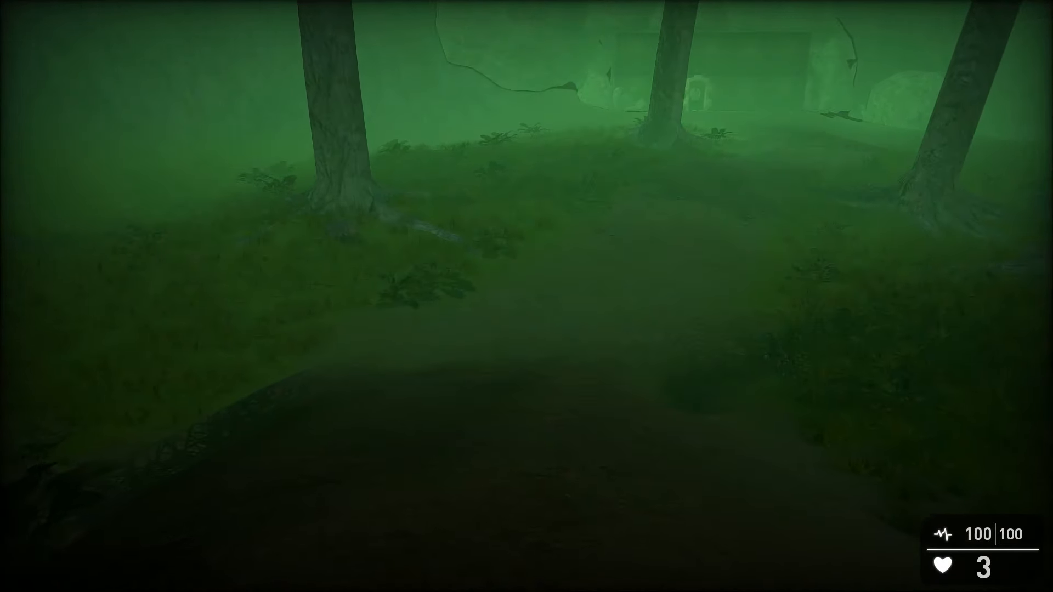
pyautogui.press('w')
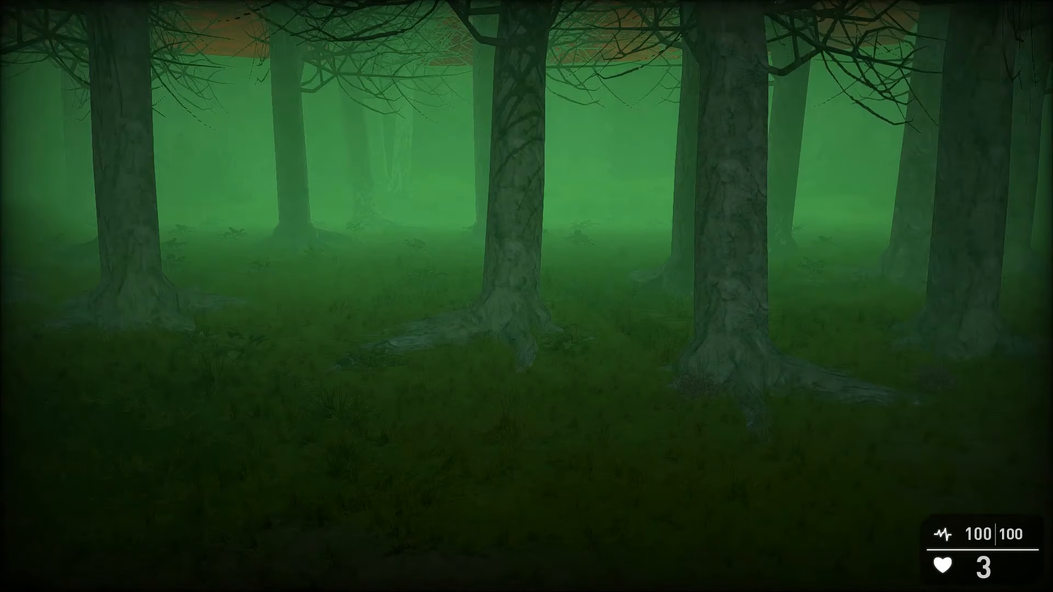
# Walk back up the path in the test game, through the Sound Zone and Text Zone to the hilltop.
pyautogui.press('w')
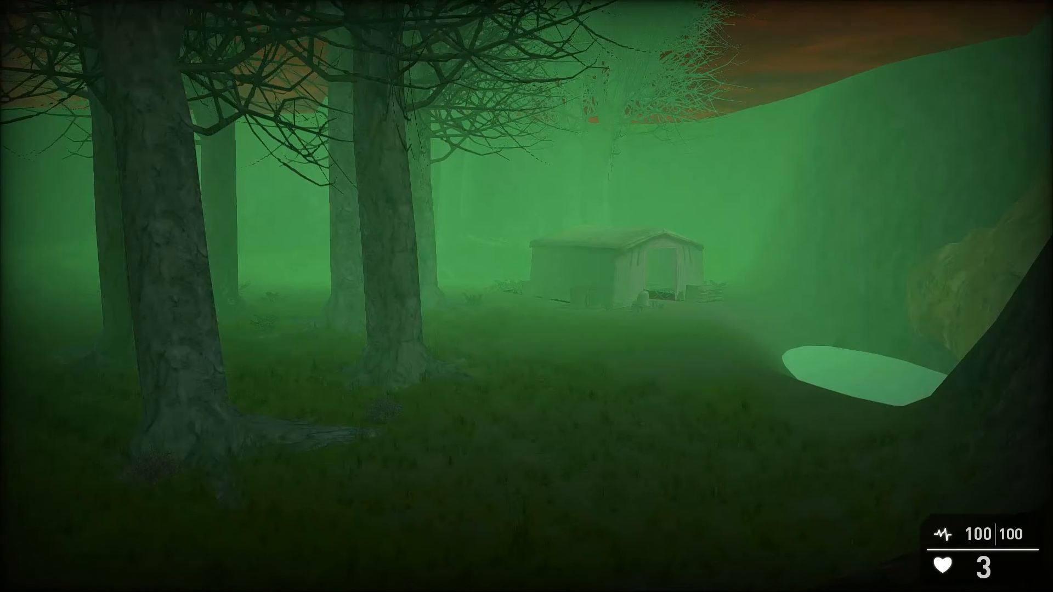
pyautogui.press('w')
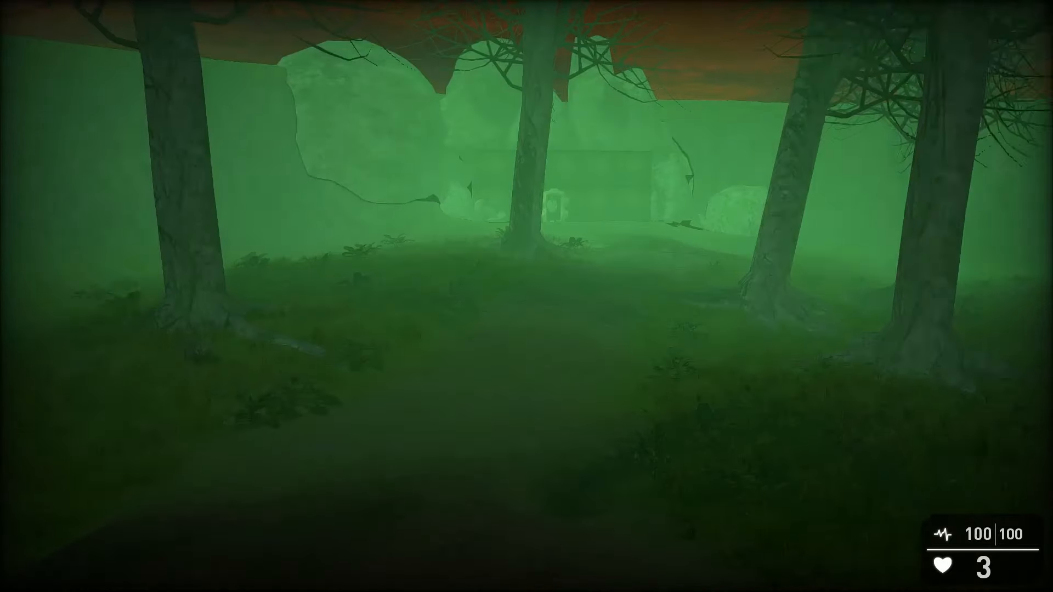
pyautogui.press('w')
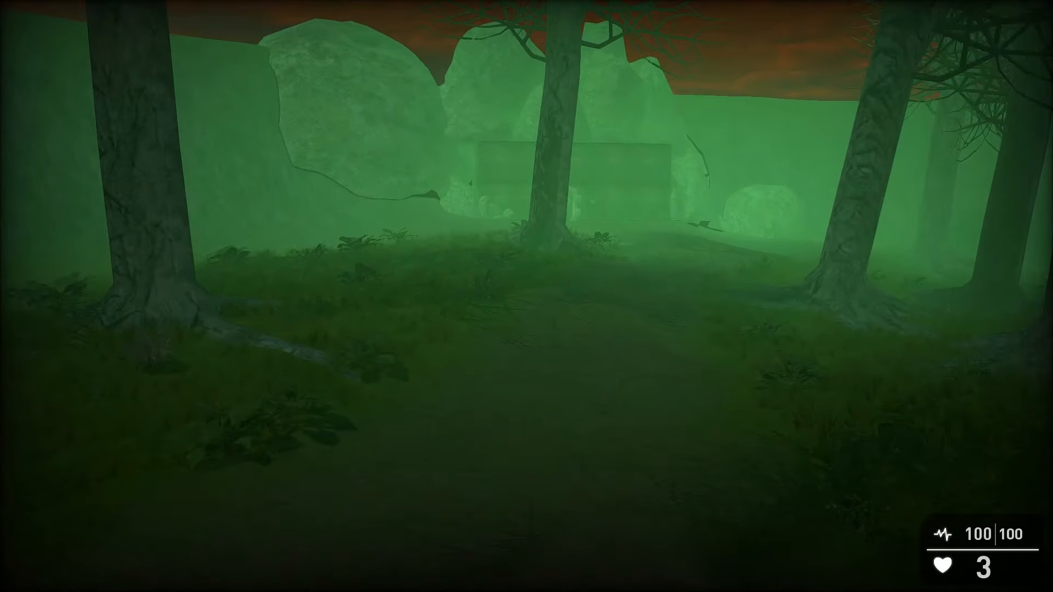
pyautogui.press('w')
pyautogui.press('w')
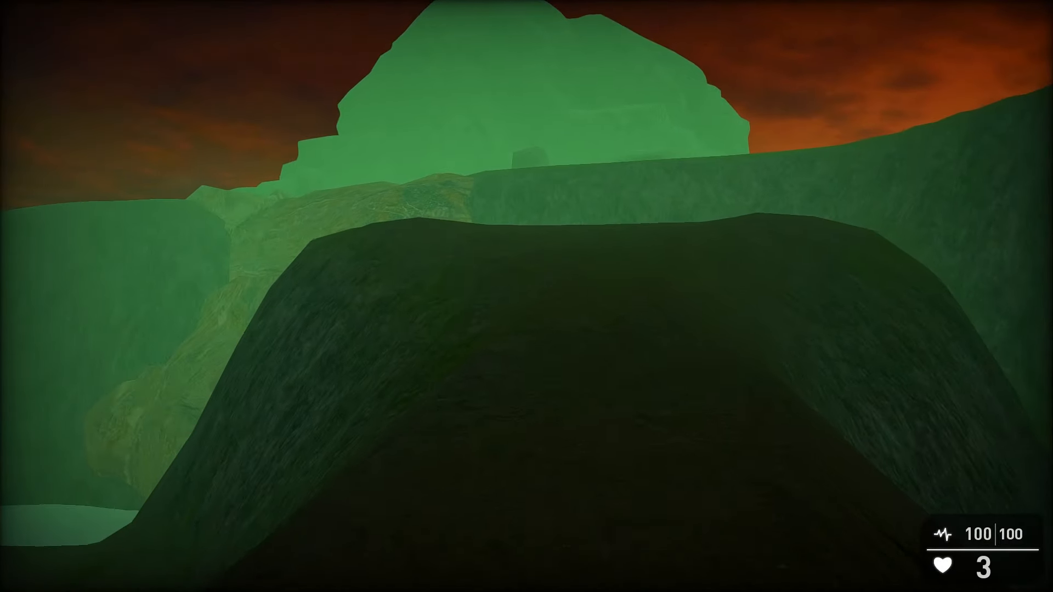
pyautogui.press('w')
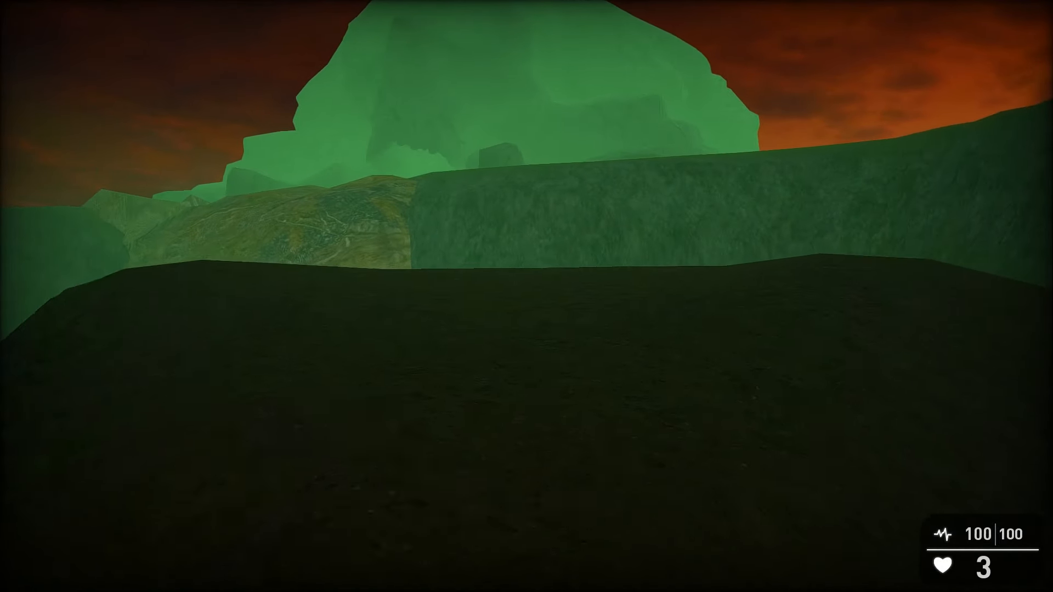
pyautogui.press('w')
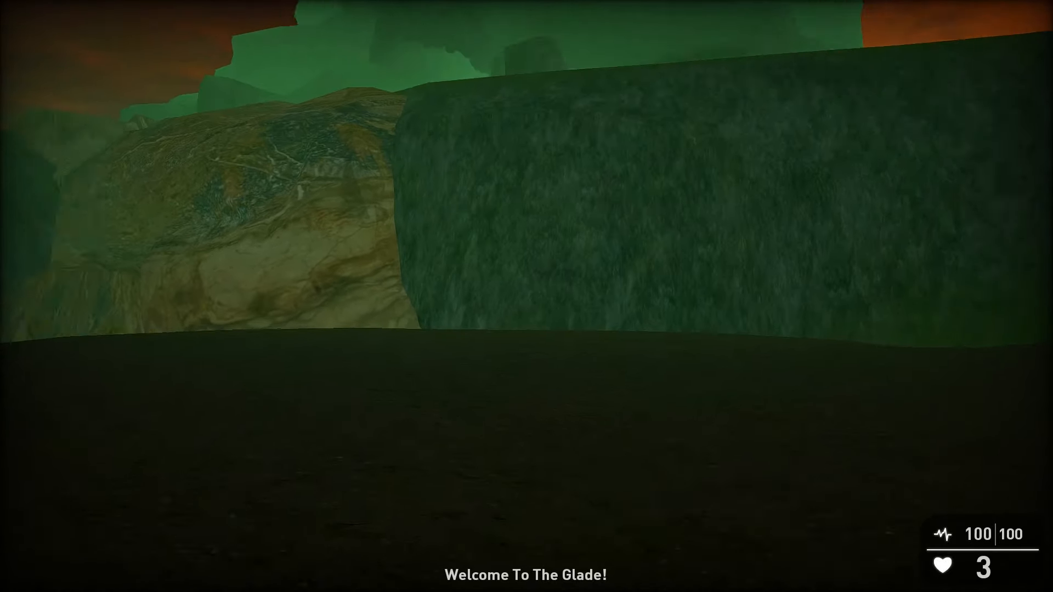
pyautogui.press('w')
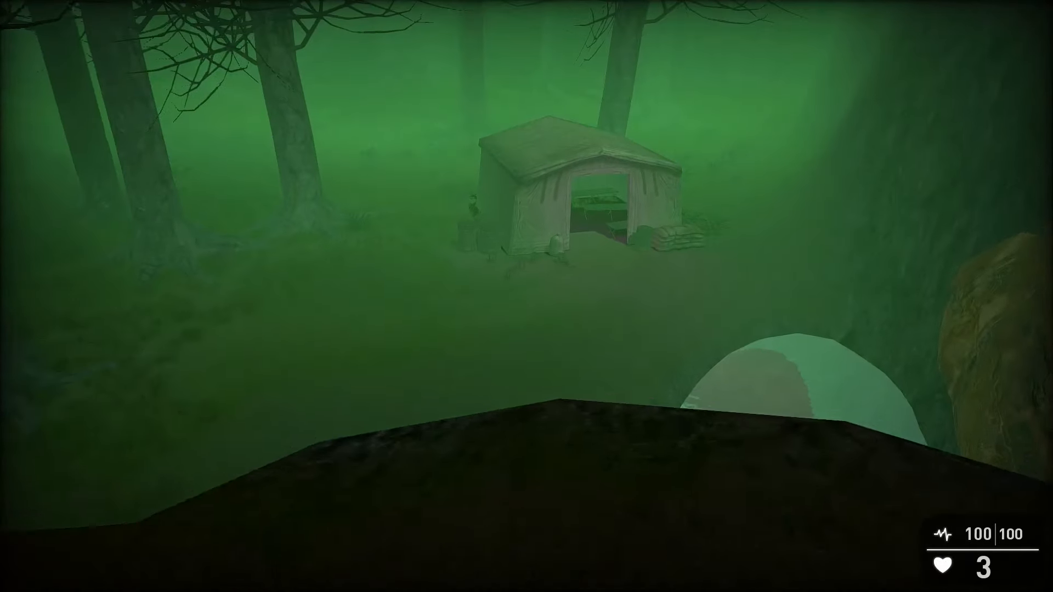
# Walk down the path from the hilltop again to retest the Text Zone and Sound Zone.
pyautogui.press('w')
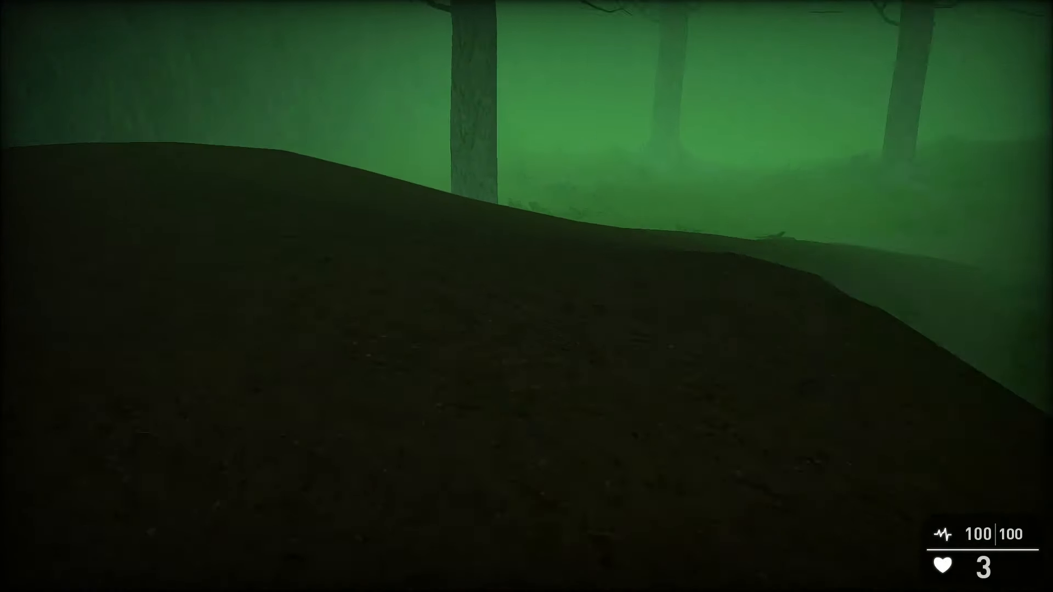
pyautogui.press('w')
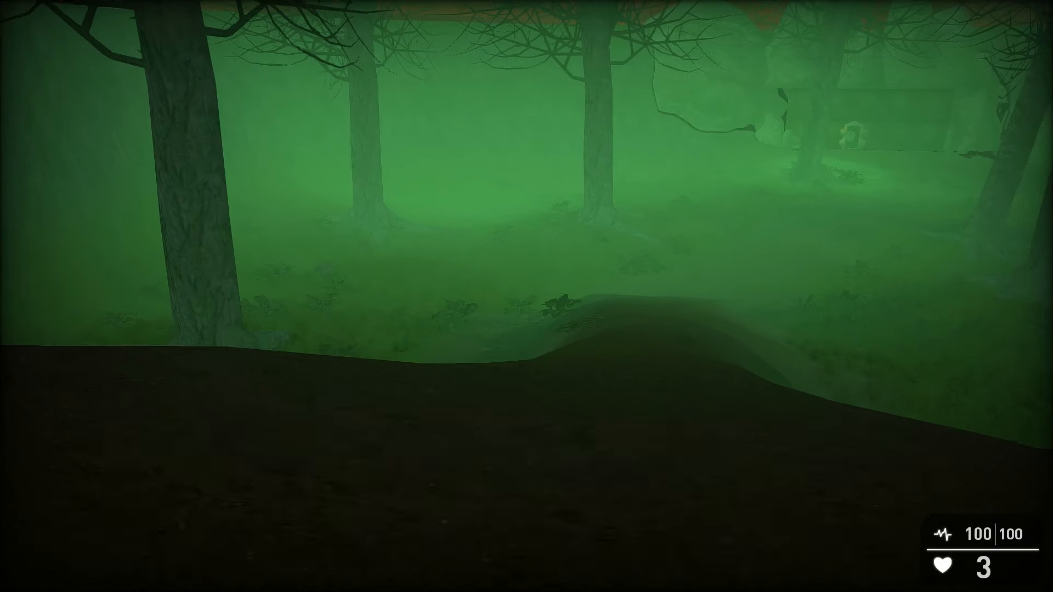
pyautogui.press('w')
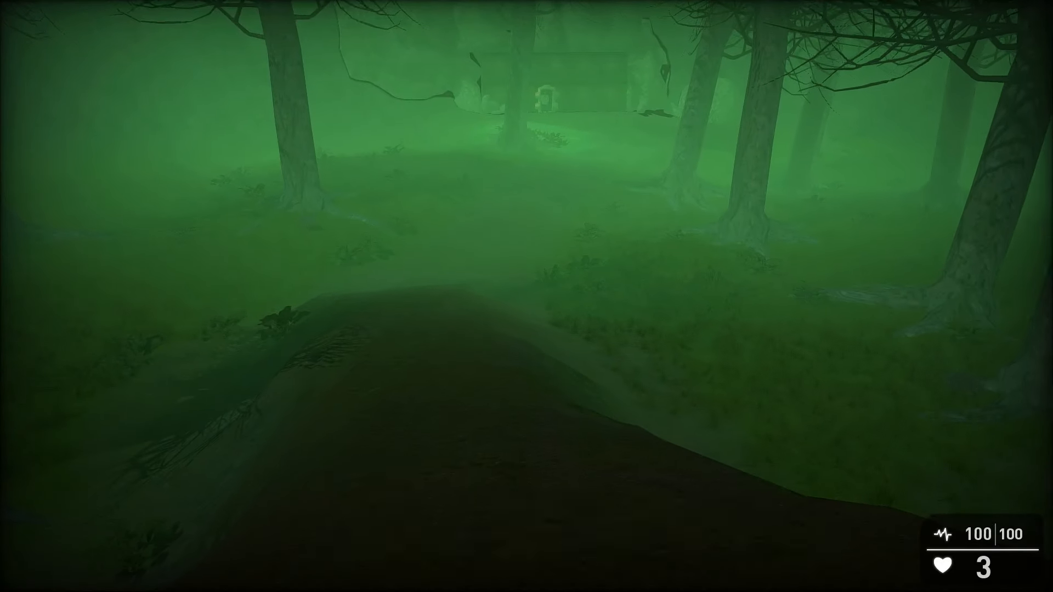
pyautogui.press('w')
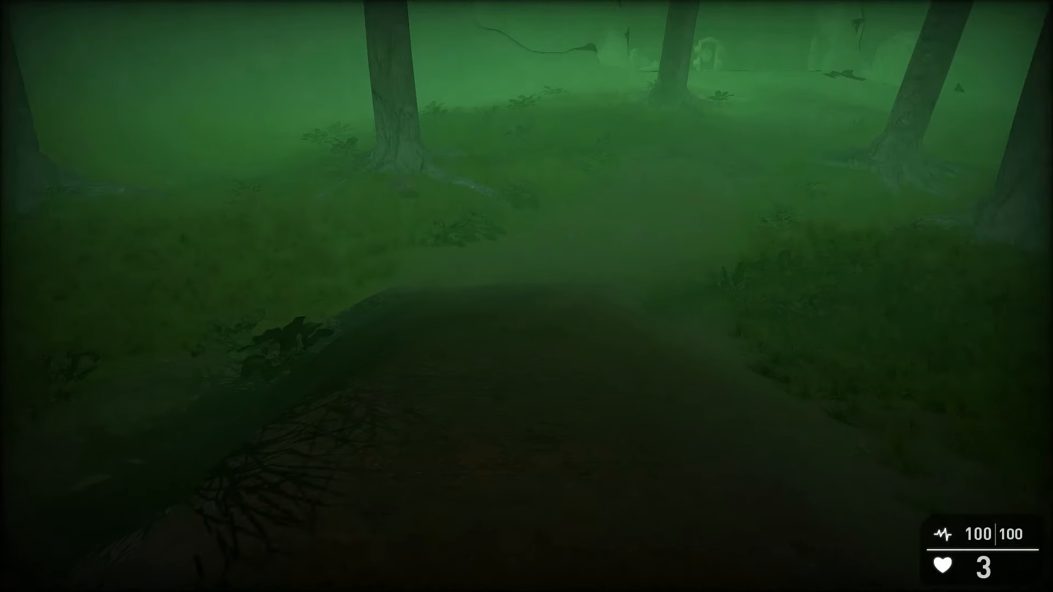
pyautogui.press('w')
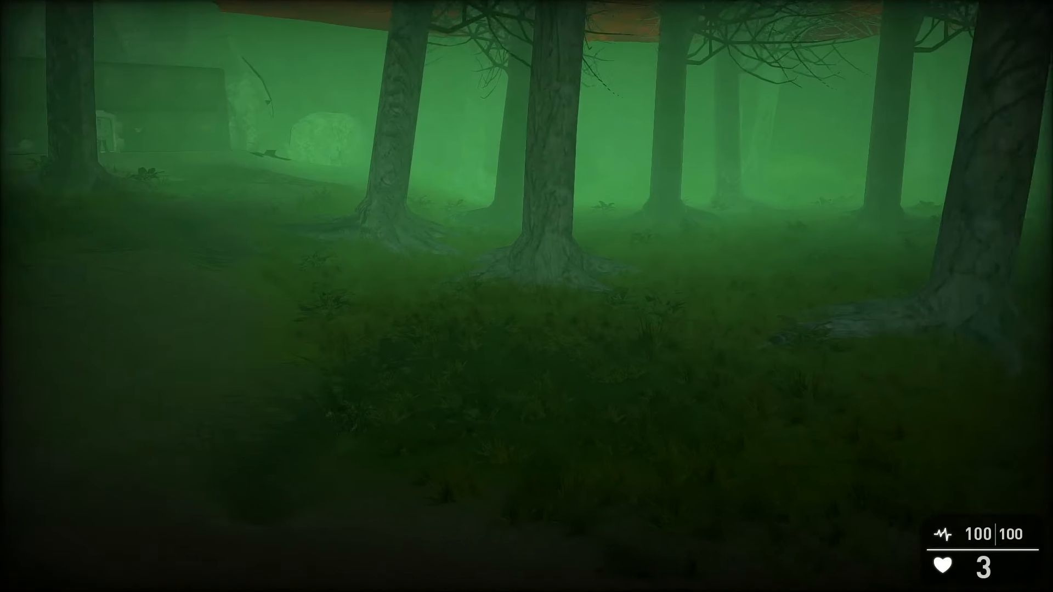
# Walk on through the forest to the character at the bunker door, look back at the trees, and end the test game.
pyautogui.press('a')
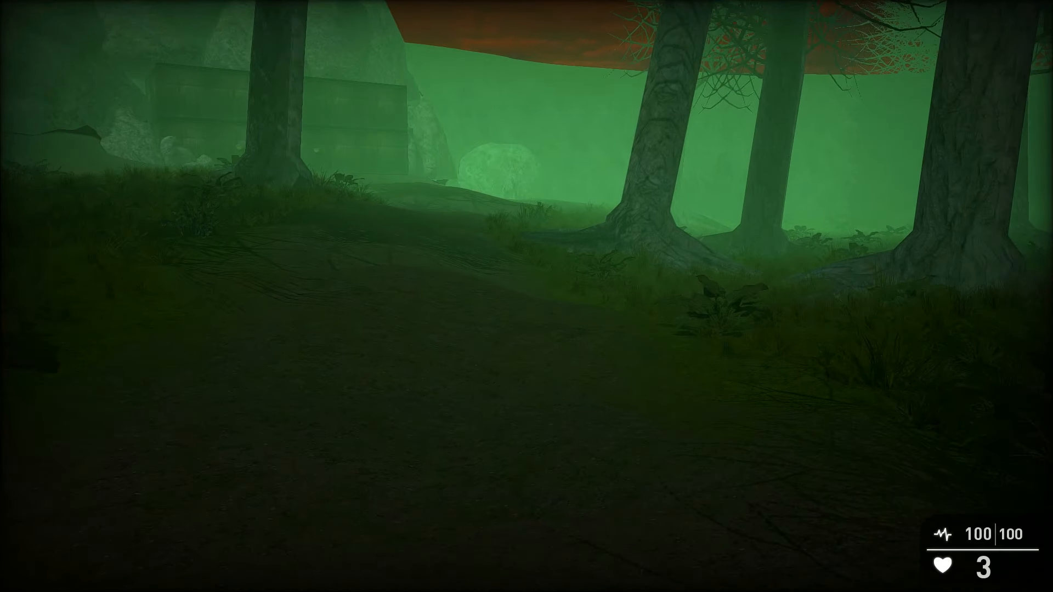
pyautogui.press('w')
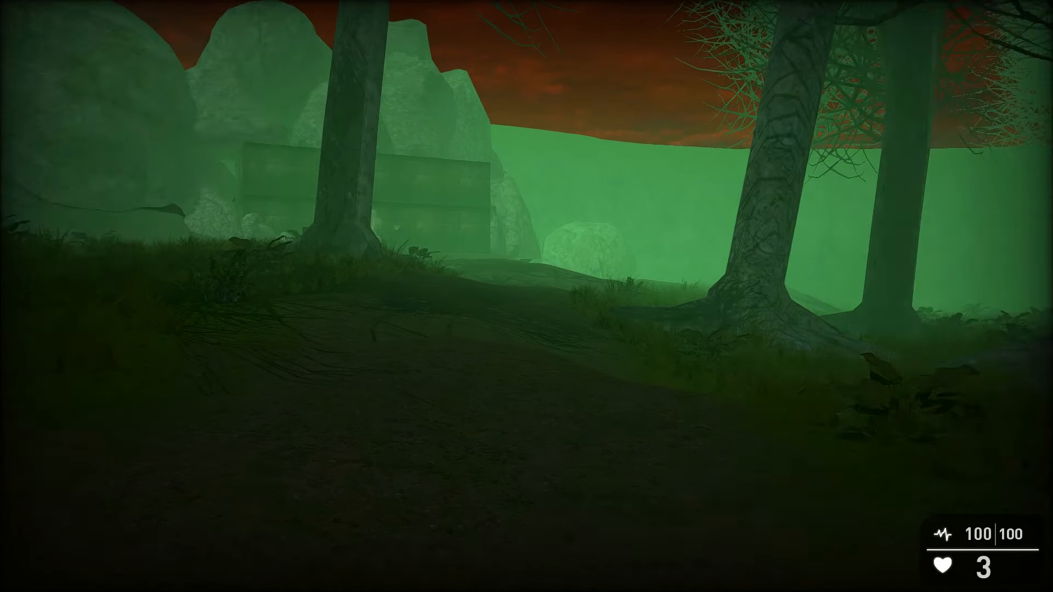
pyautogui.press('w')
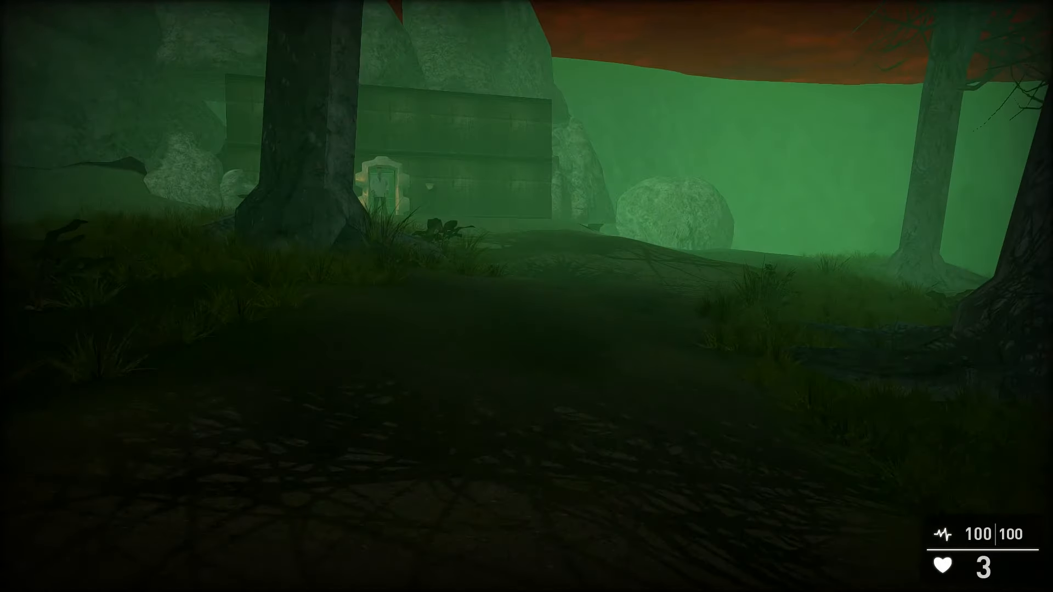
pyautogui.press('w')
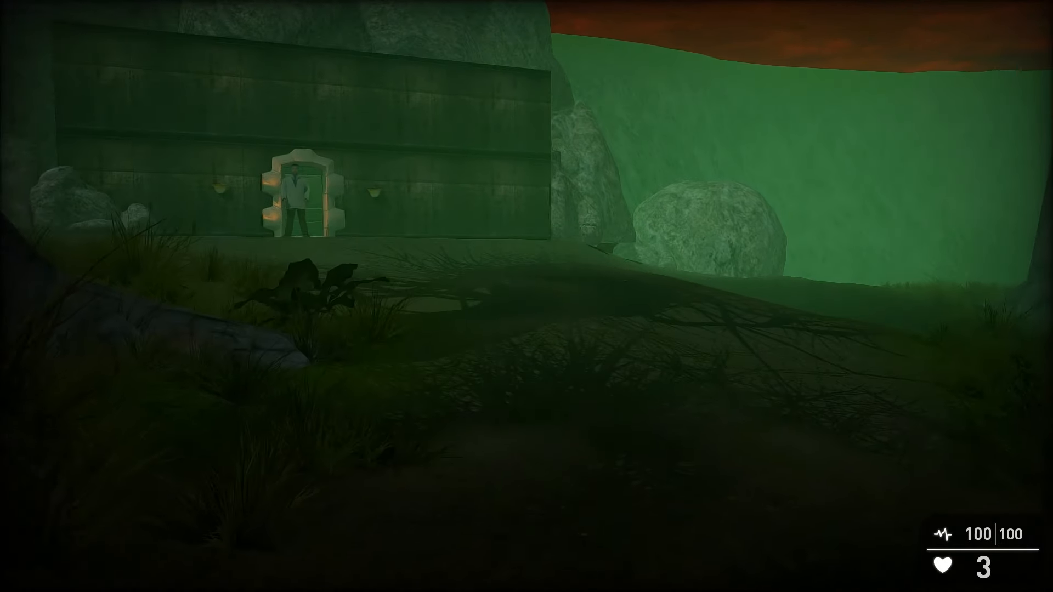
pyautogui.press('w')
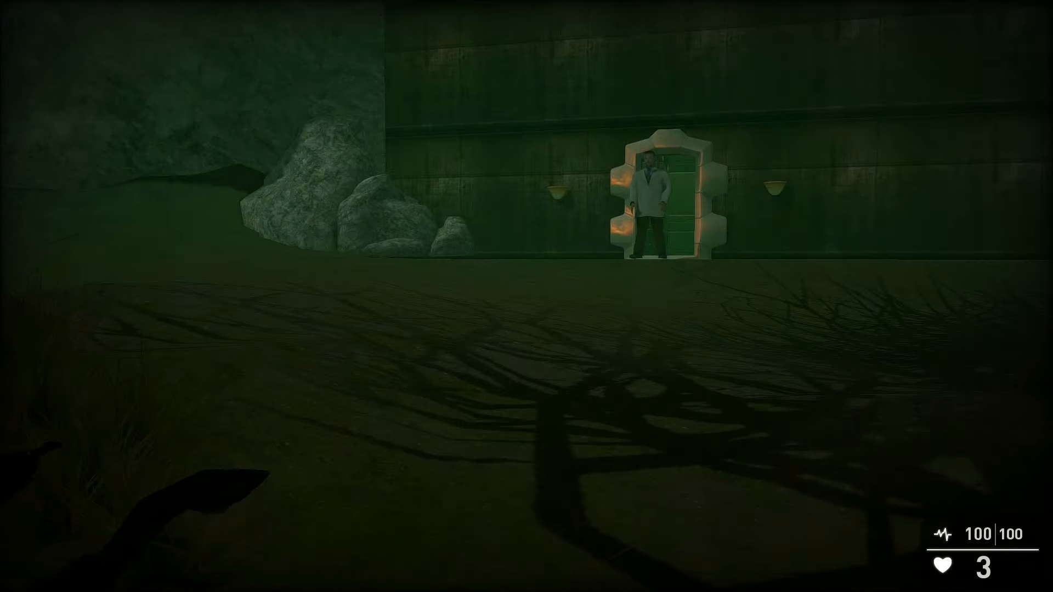
pyautogui.press('w')
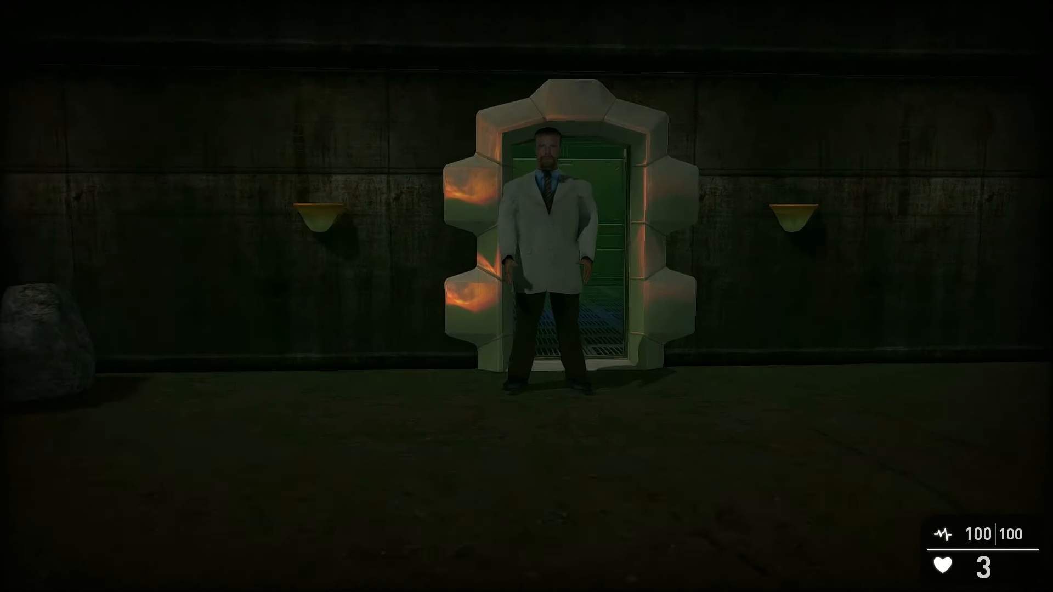
pyautogui.press('w')
pyautogui.press('a')
pyautogui.press('s')
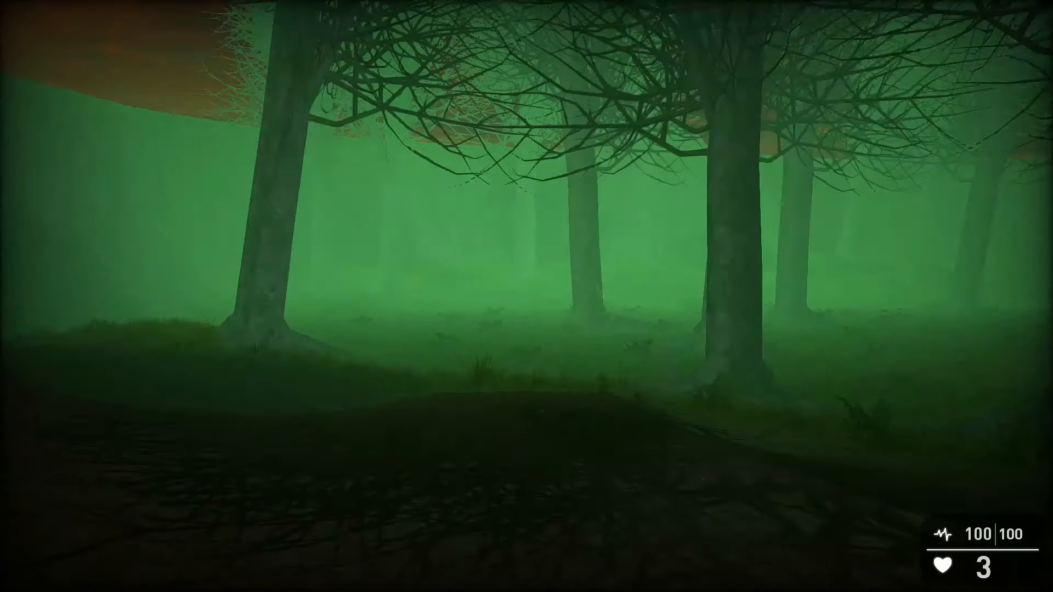
pyautogui.press('w')
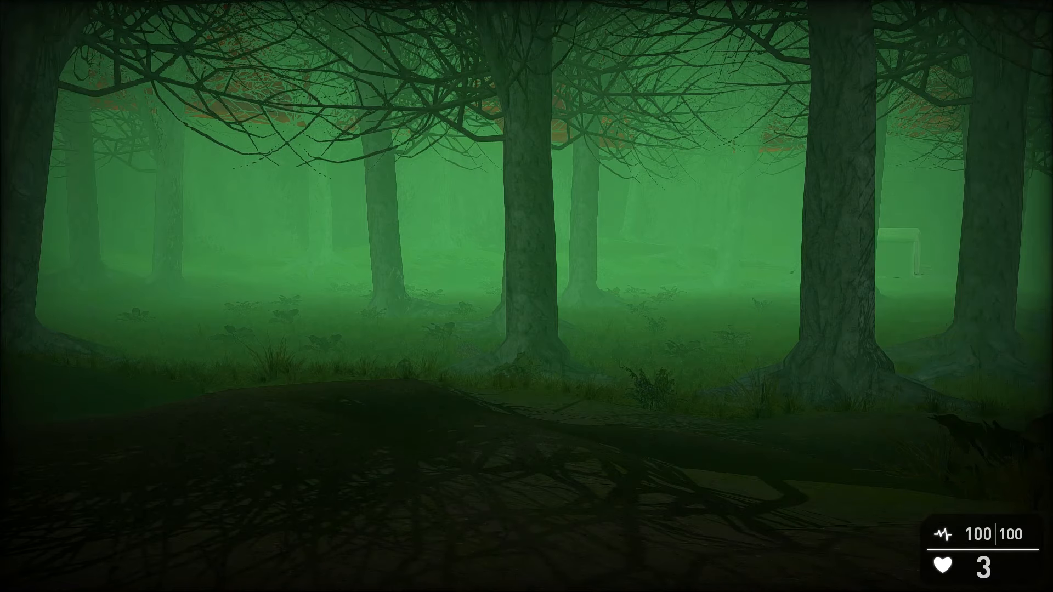
pyautogui.press('Escape')
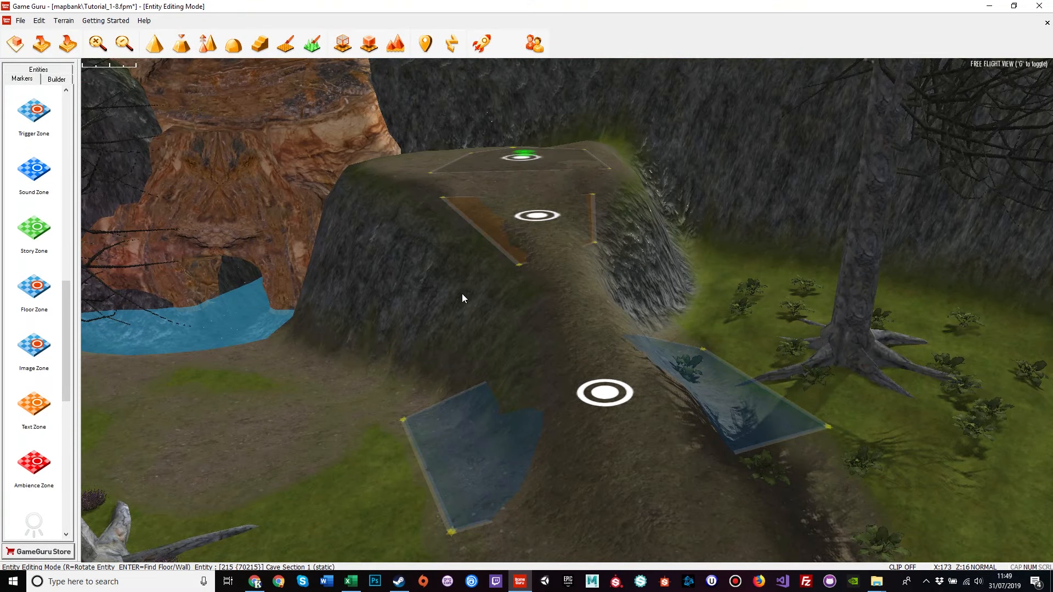
# Save the level in the mapbank folder under the new file name Tutorial_1-9-1.
pyautogui.moveTo(451, 327); pyautogui.dragTo(564, 362, button='right')
pyautogui.press('w')
pyautogui.press('s')
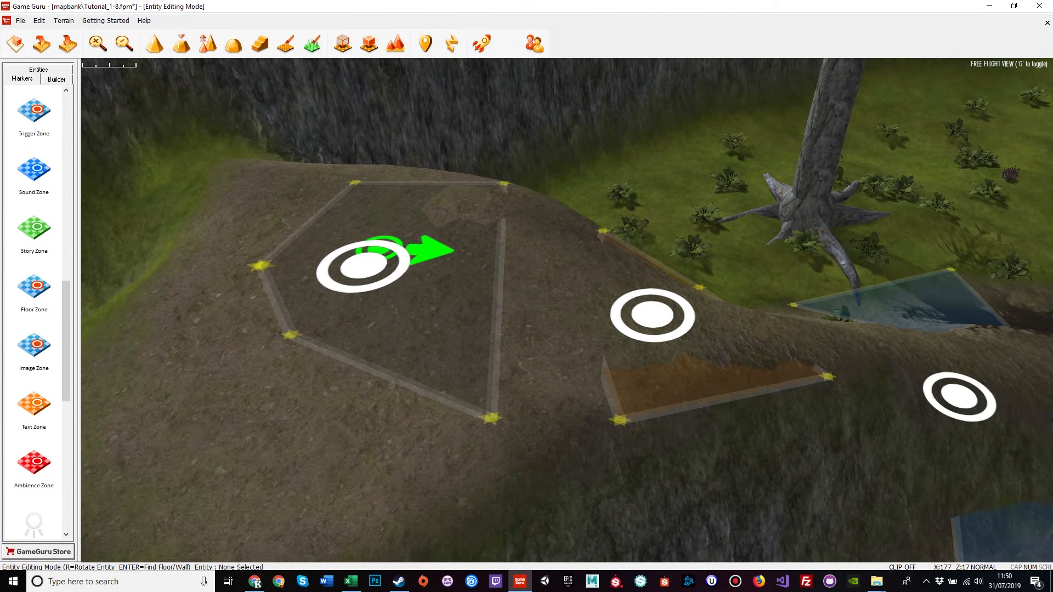
pyautogui.click(22, 20)
pyautogui.click(44, 90)
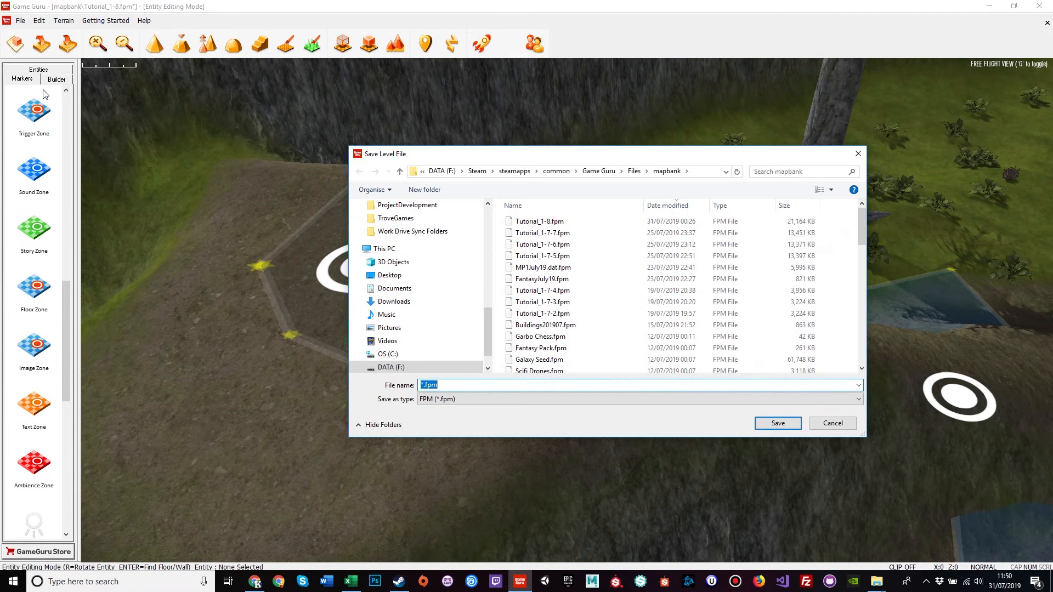
pyautogui.click(547, 221)
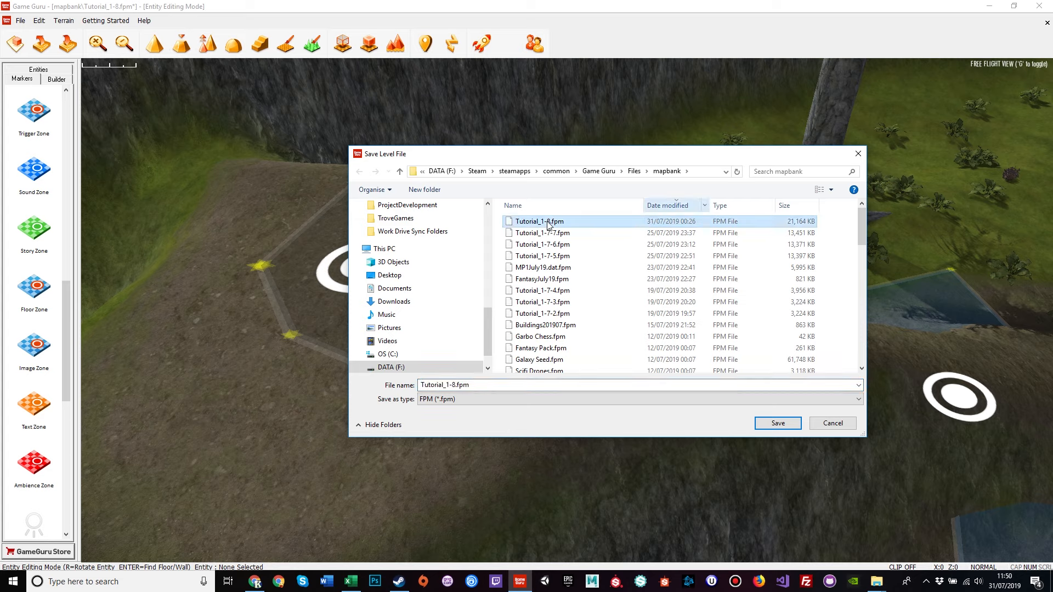
pyautogui.click(524, 385)
pyautogui.press('BackSpace')
pyautogui.press('BackSpace')
pyautogui.press('BackSpace')
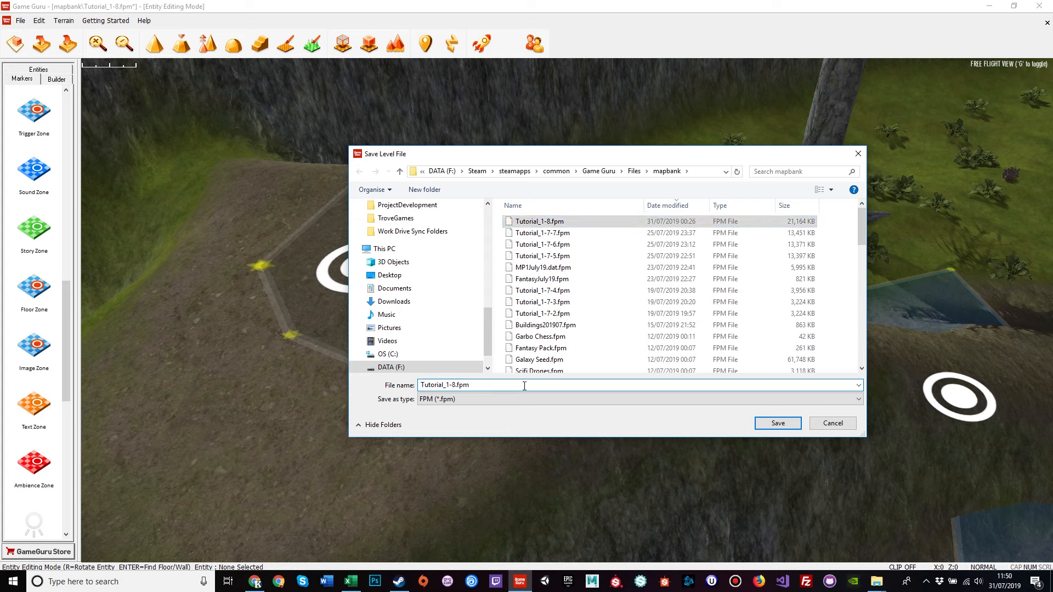
pyautogui.press('BackSpace')
pyautogui.write('9-1')
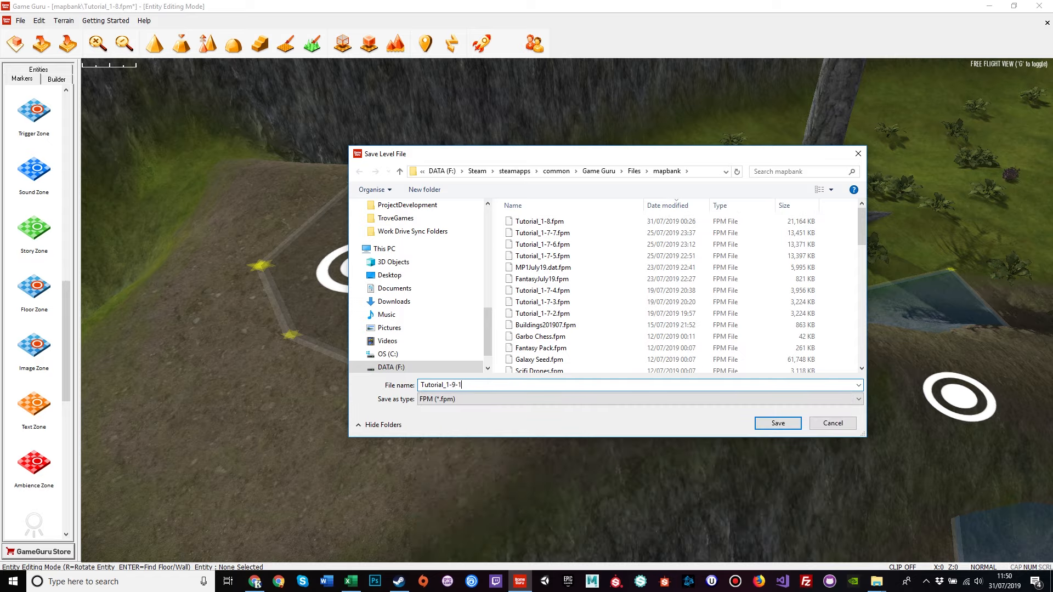
pyautogui.press('Return')
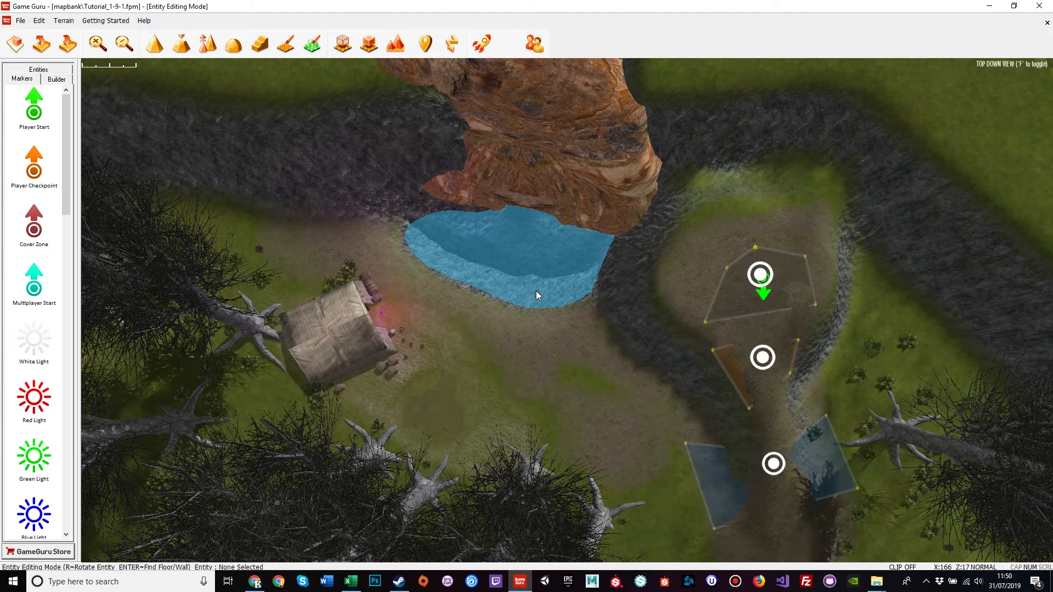
# Move the green player start marker out of the Ambience Zone onto the open hilltop ground behind it.
pyautogui.press('f')
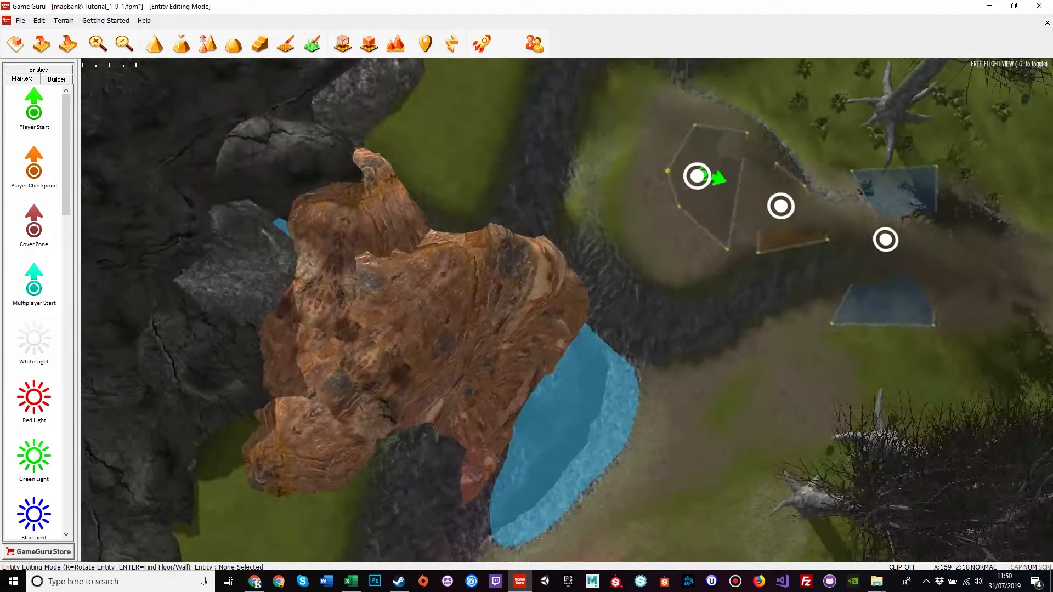
pyautogui.press('w')
pyautogui.moveTo(510, 368); pyautogui.dragTo(538, 375, button='right')
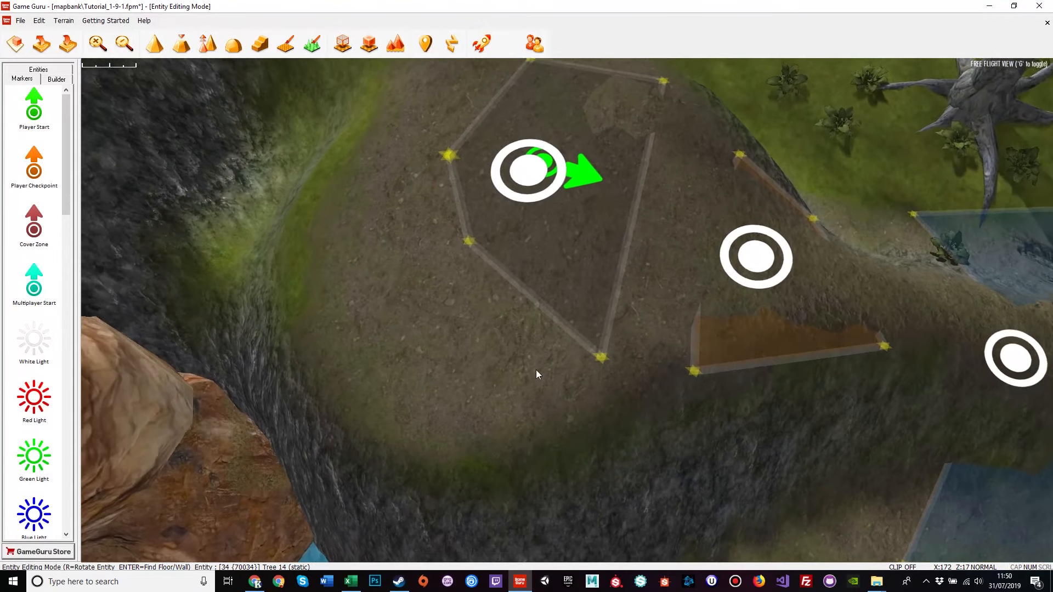
pyautogui.press('w')
pyautogui.moveTo(589, 165)
pyautogui.mouseDown()
pyautogui.moveTo(593, 177)
pyautogui.moveTo(392, 233)
pyautogui.moveTo(384, 219)
pyautogui.mouseUp()
pyautogui.press('w')
pyautogui.moveTo(478, 351)
pyautogui.mouseDown(button='right')
pyautogui.moveTo(493, 365)
pyautogui.moveTo(548, 347)
pyautogui.mouseUp(button='right')
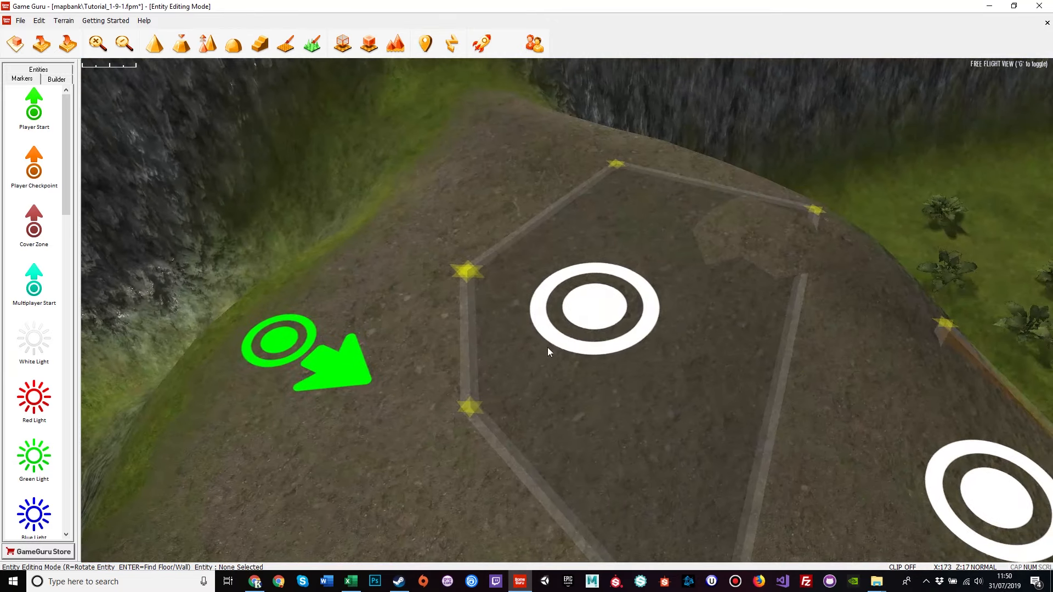
# Open the properties of the Ambience Zone on the hilltop and browse for its Main script file.
pyautogui.click(605, 305)
pyautogui.click(685, 209)
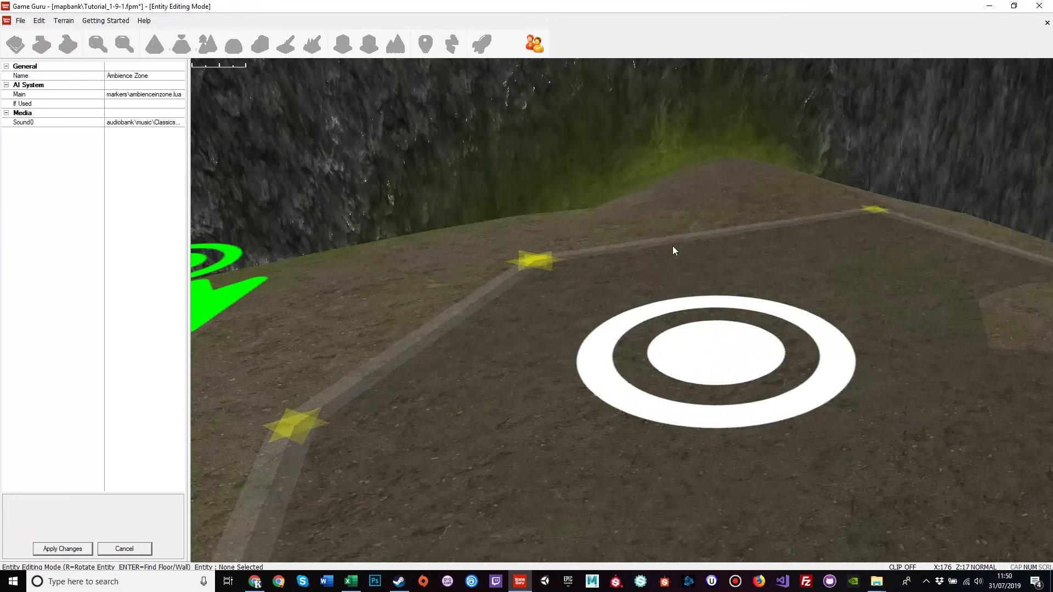
pyautogui.click(147, 95)
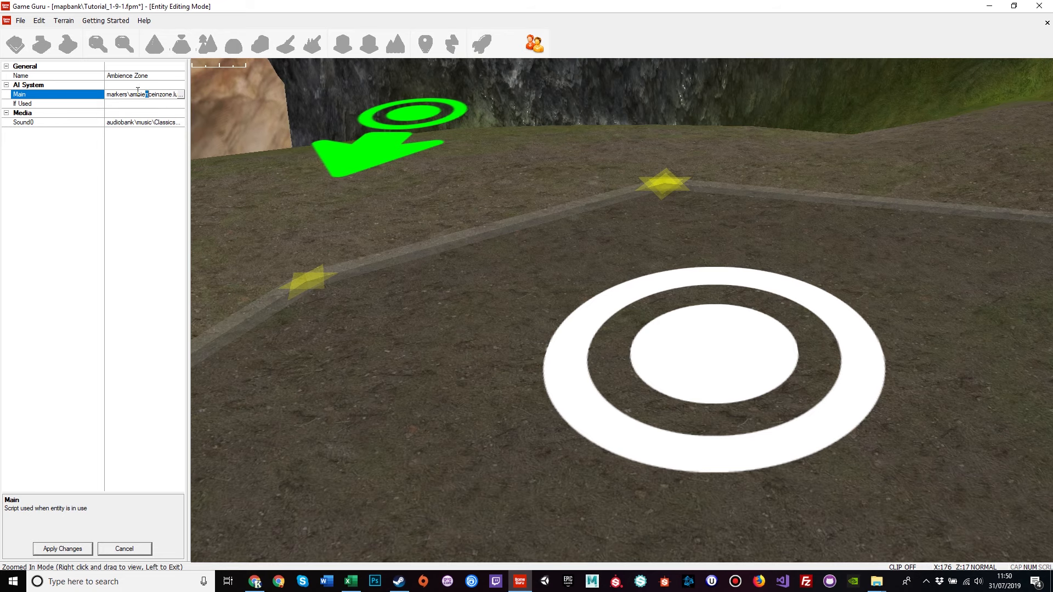
pyautogui.moveTo(162, 96); pyautogui.dragTo(94, 96)
pyautogui.click(181, 94)
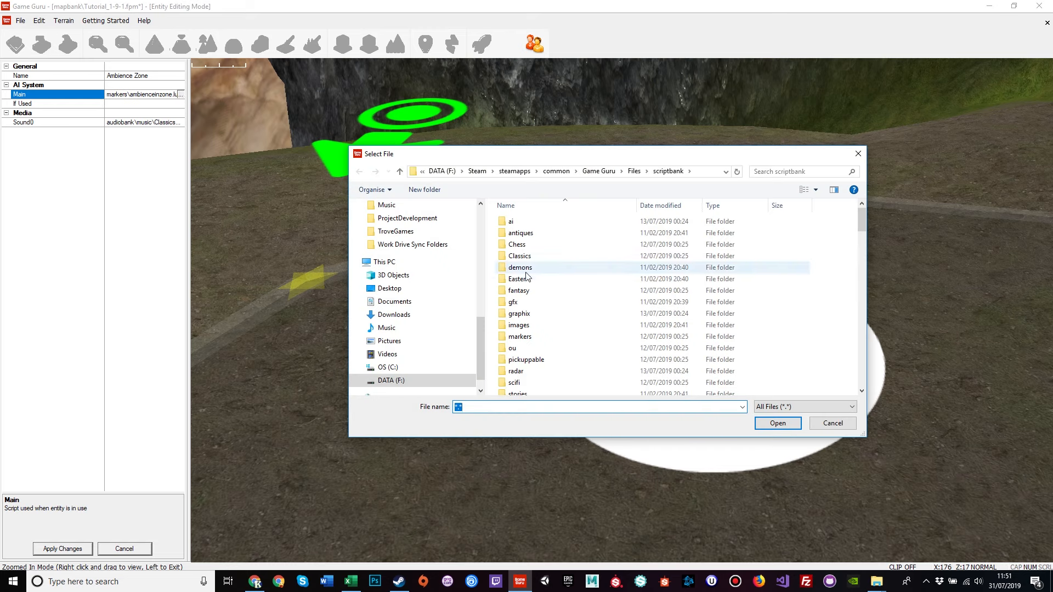
# Look through the scripts and subfolders of the scriptbank folder to examine what a zone can use.
pyautogui.scroll(-3, 533, 285)
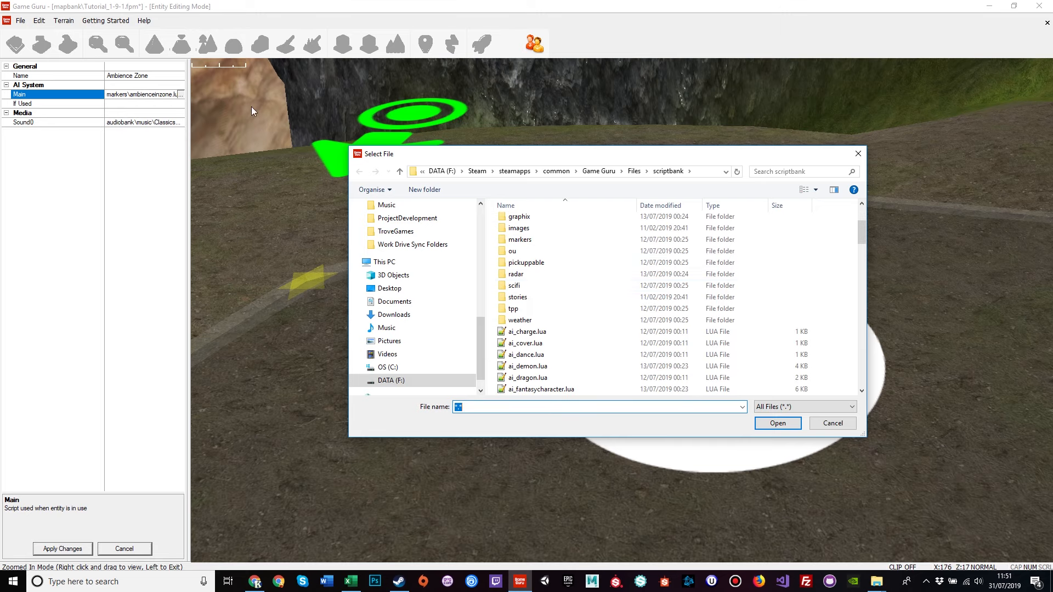
pyautogui.scroll(-3, 567, 291)
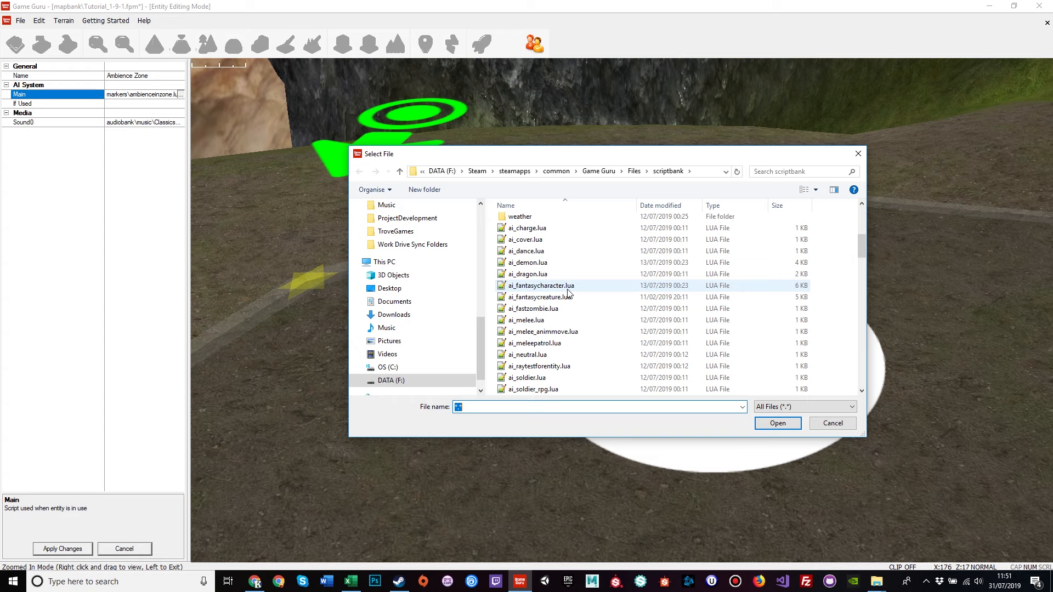
pyautogui.scroll(-14, 568, 292)
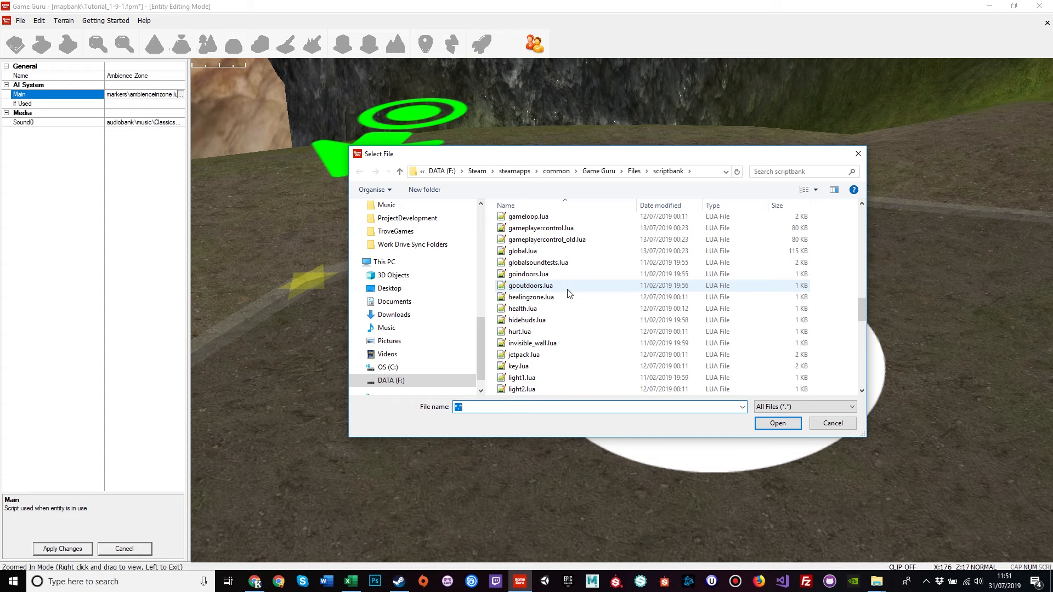
pyautogui.scroll(-9, 571, 291)
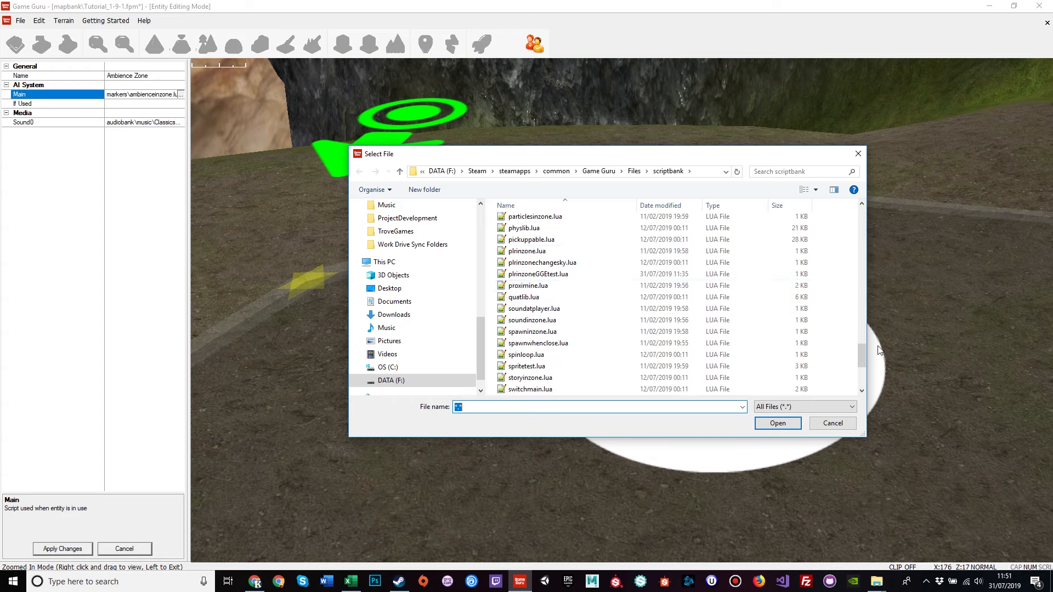
pyautogui.scroll(-2, 584, 337)
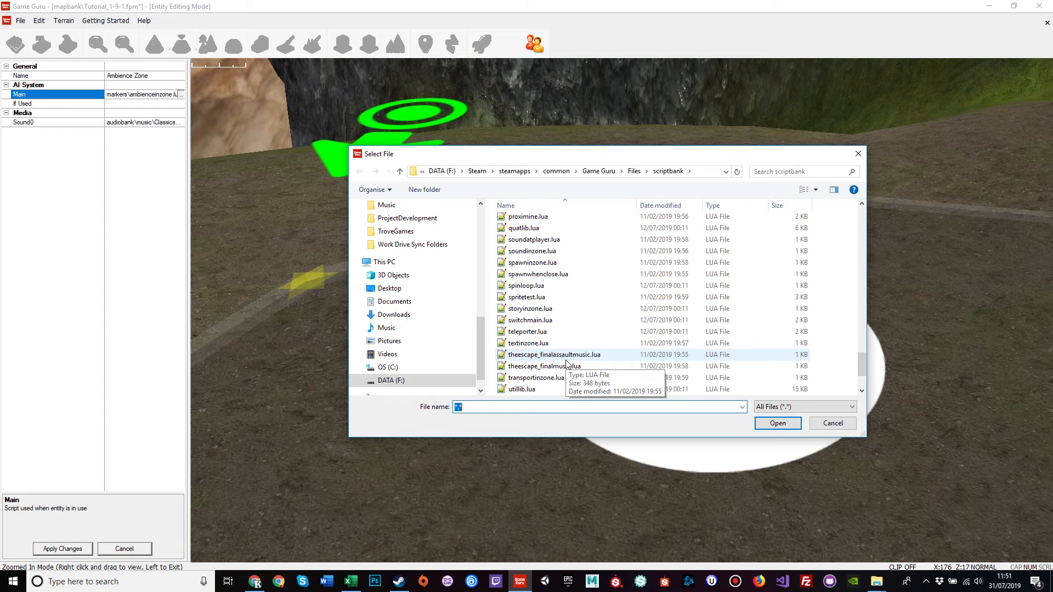
pyautogui.scroll(1, 566, 364)
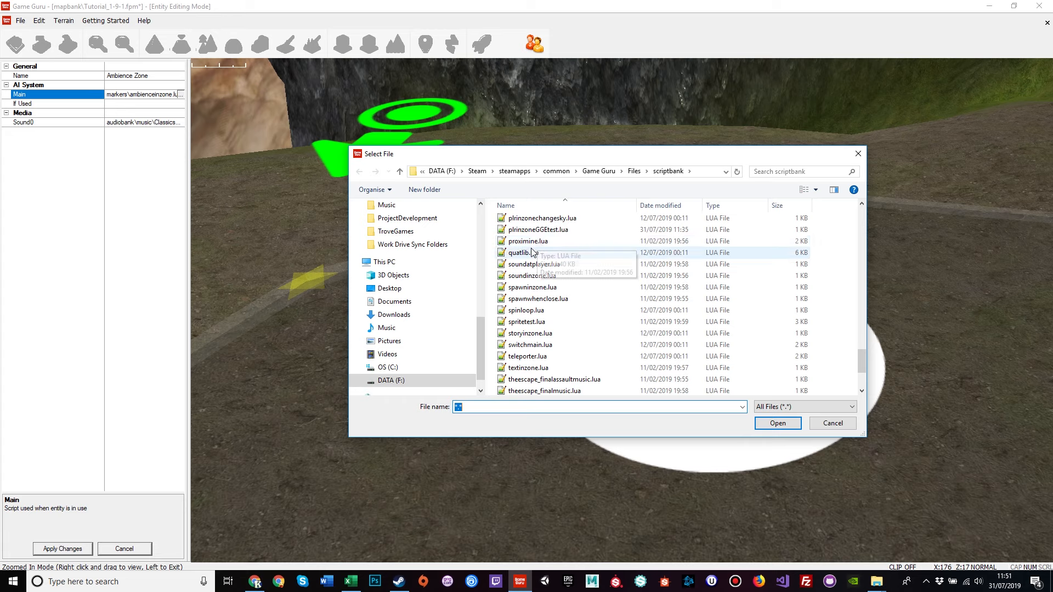
pyautogui.moveTo(534, 247)
pyautogui.mouseDown()
pyautogui.moveTo(545, 222)
pyautogui.moveTo(555, 245)
pyautogui.mouseUp()
pyautogui.scroll(3, 555, 245)
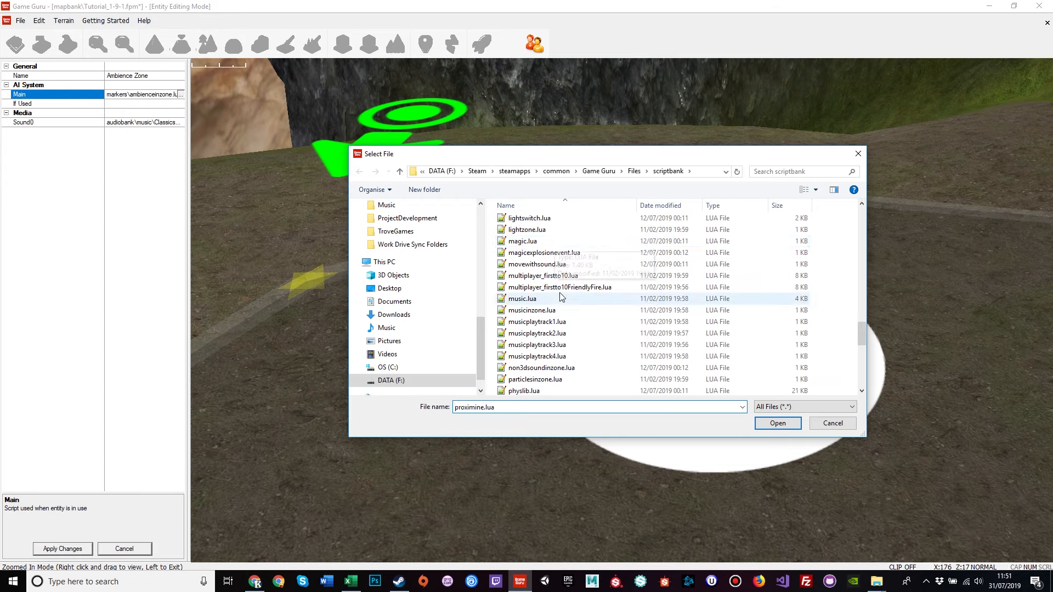
pyautogui.scroll(2, 560, 275)
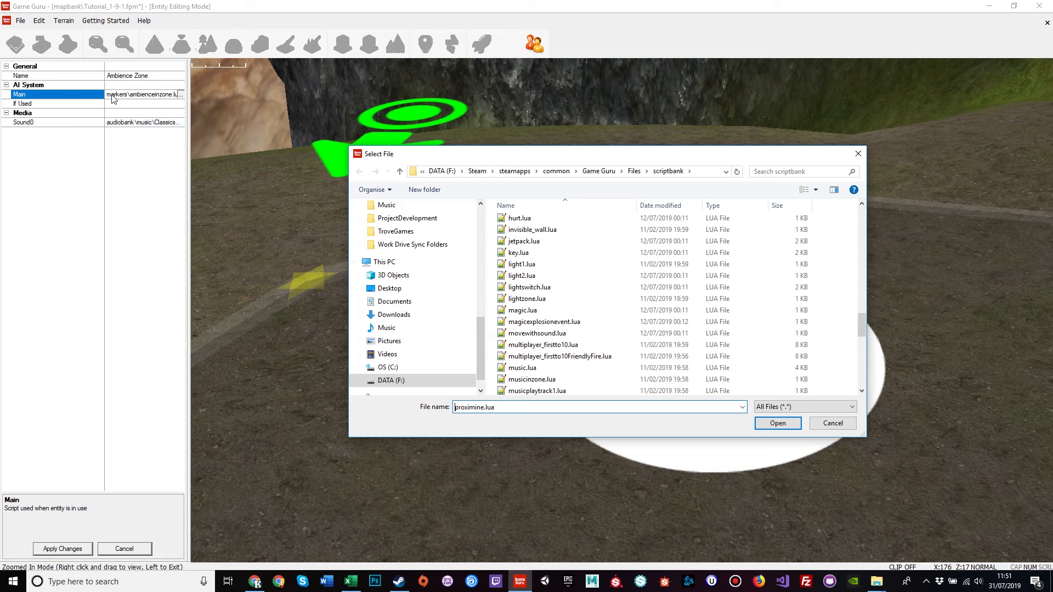
pyautogui.scroll(15, 532, 286)
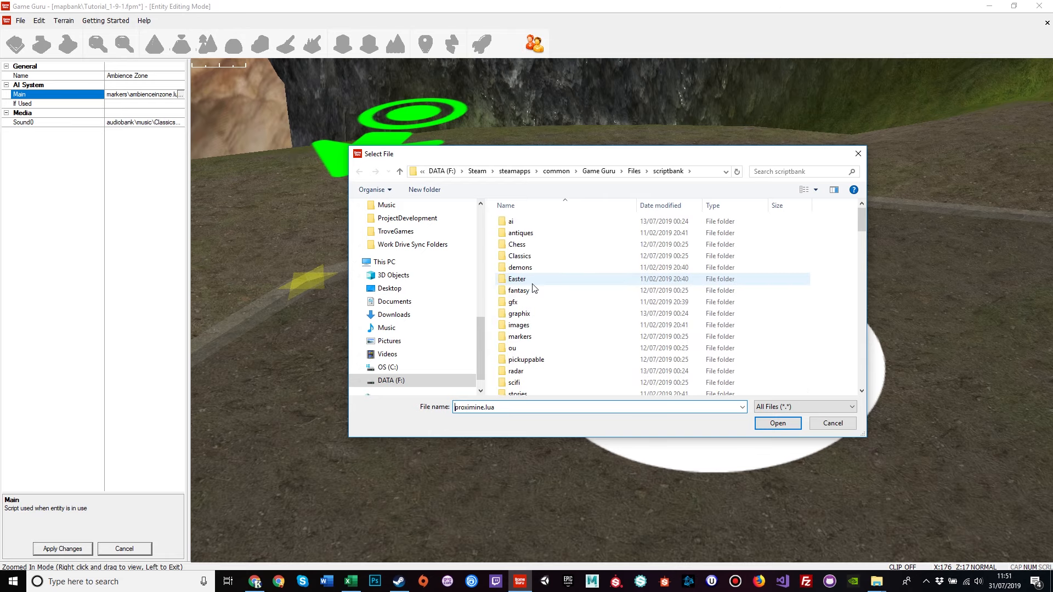
pyautogui.scroll(-1, 533, 289)
# Open ambienceinzone.lua from the markers folder in Notepad++ and check the available language options.
pyautogui.click(520, 310)
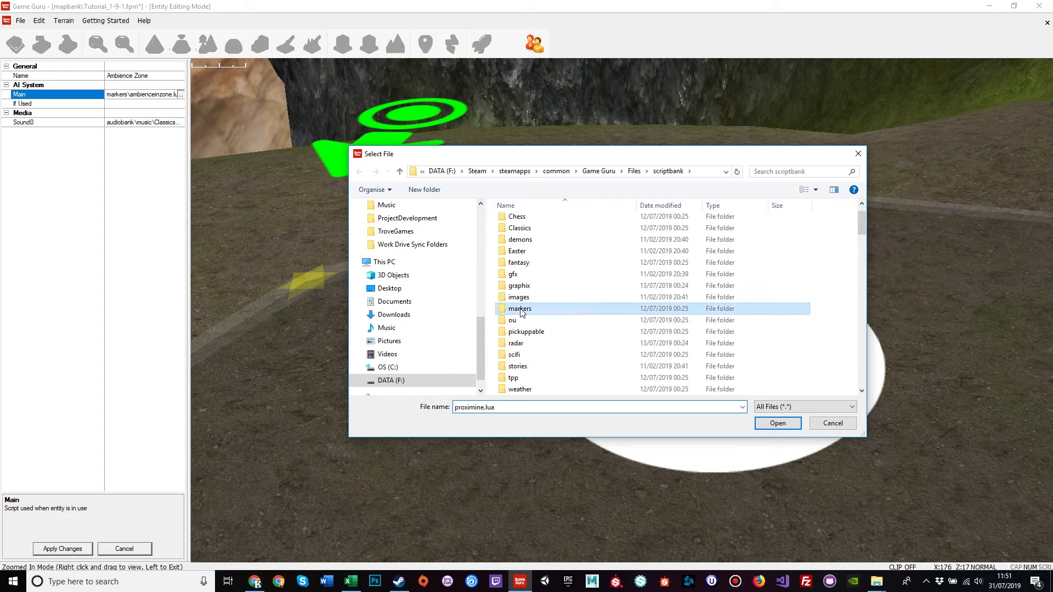
pyautogui.doubleClick(520, 310)
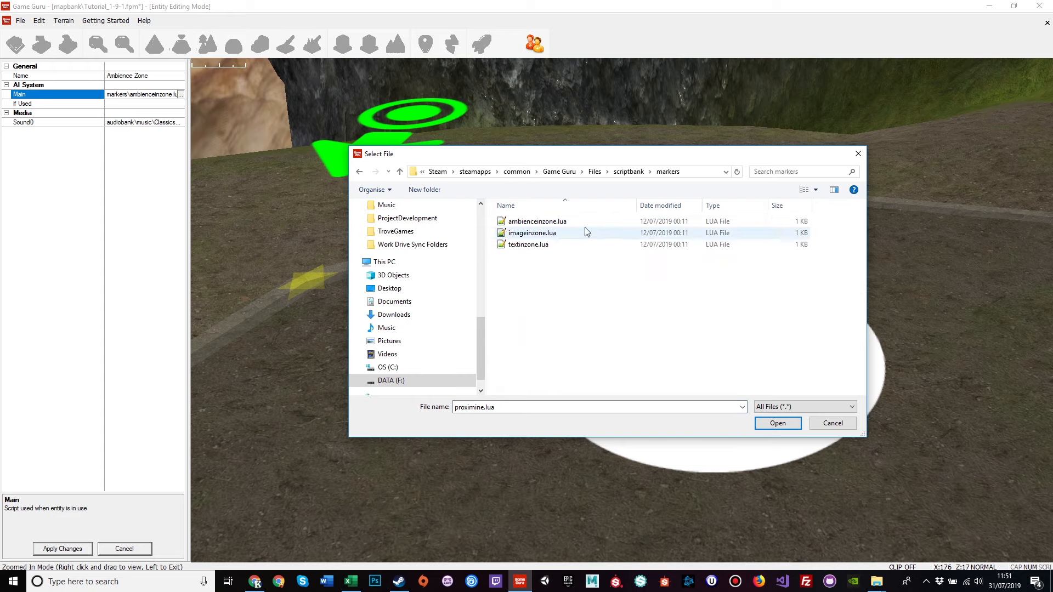
pyautogui.click(538, 222)
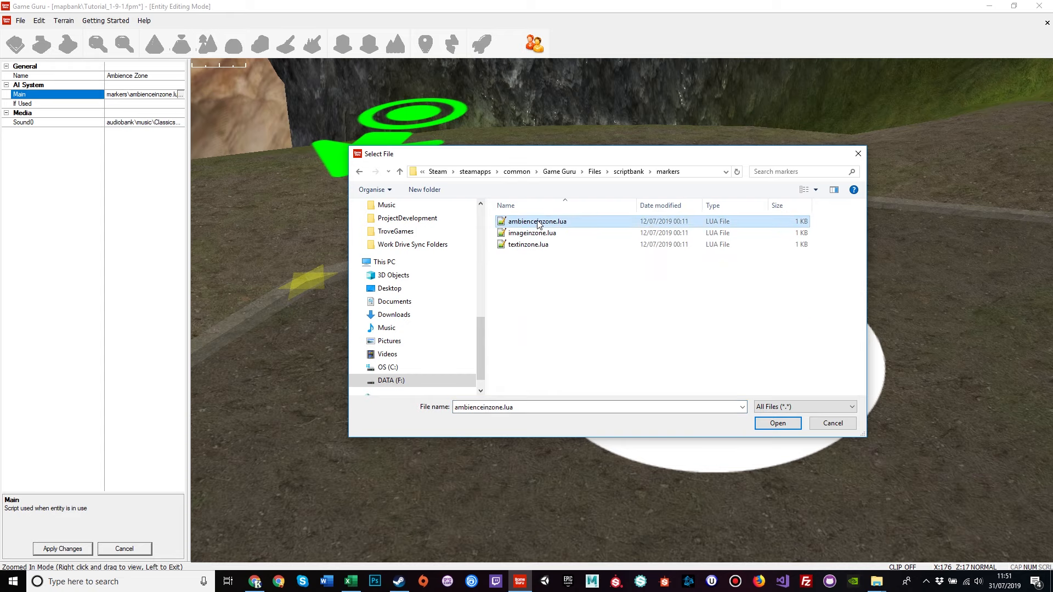
pyautogui.rightClick(538, 222)
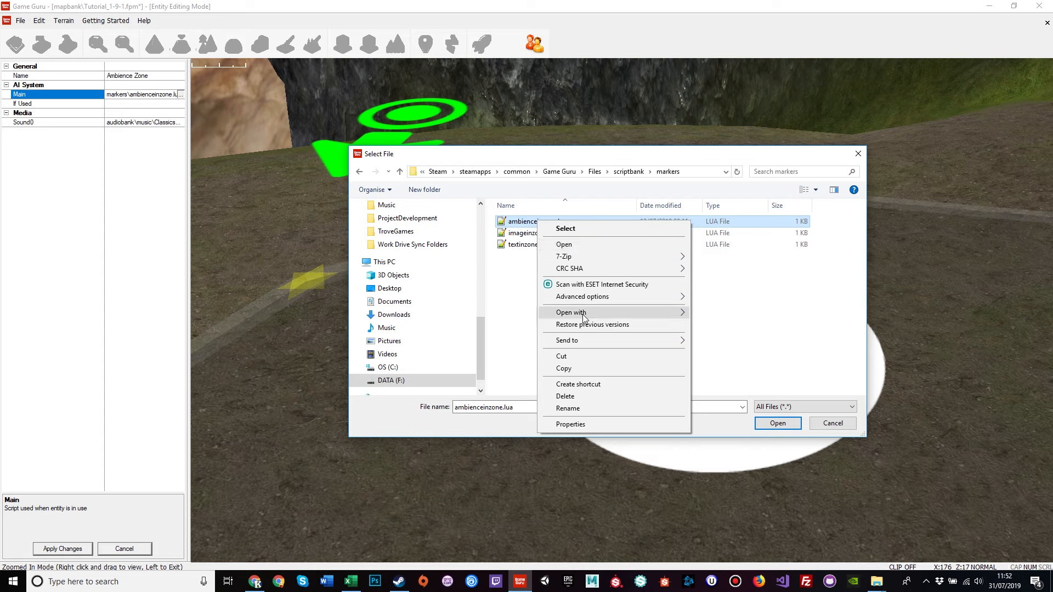
pyautogui.moveTo(585, 316)
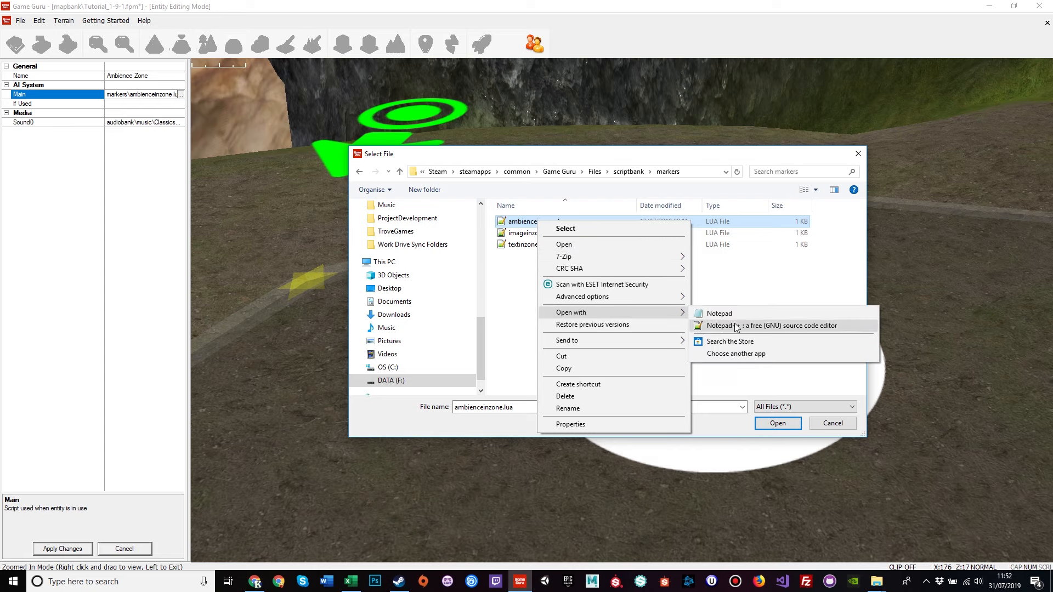
pyautogui.click(768, 327)
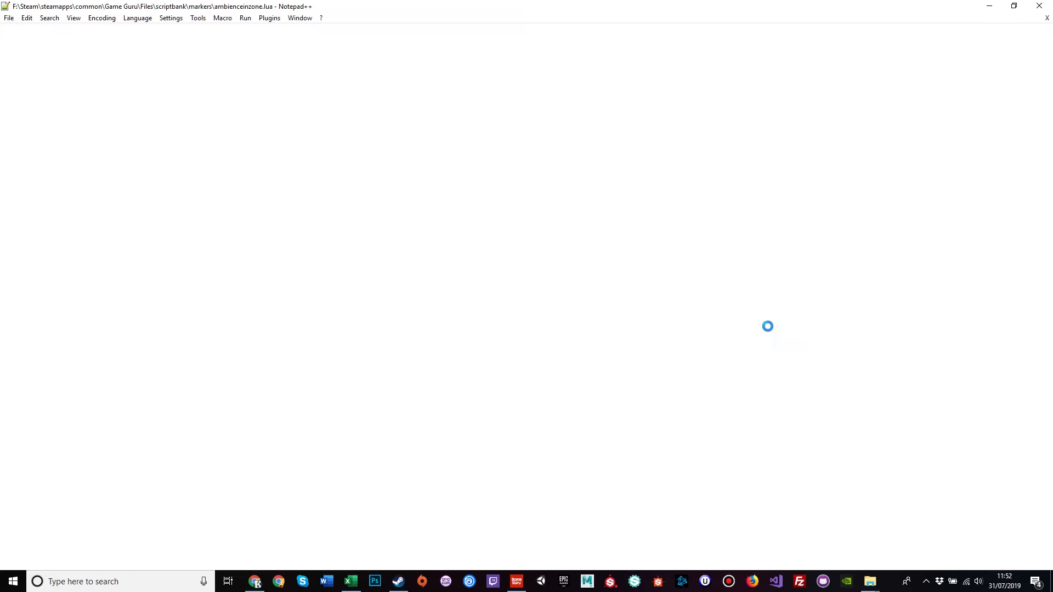
pyautogui.click(139, 18)
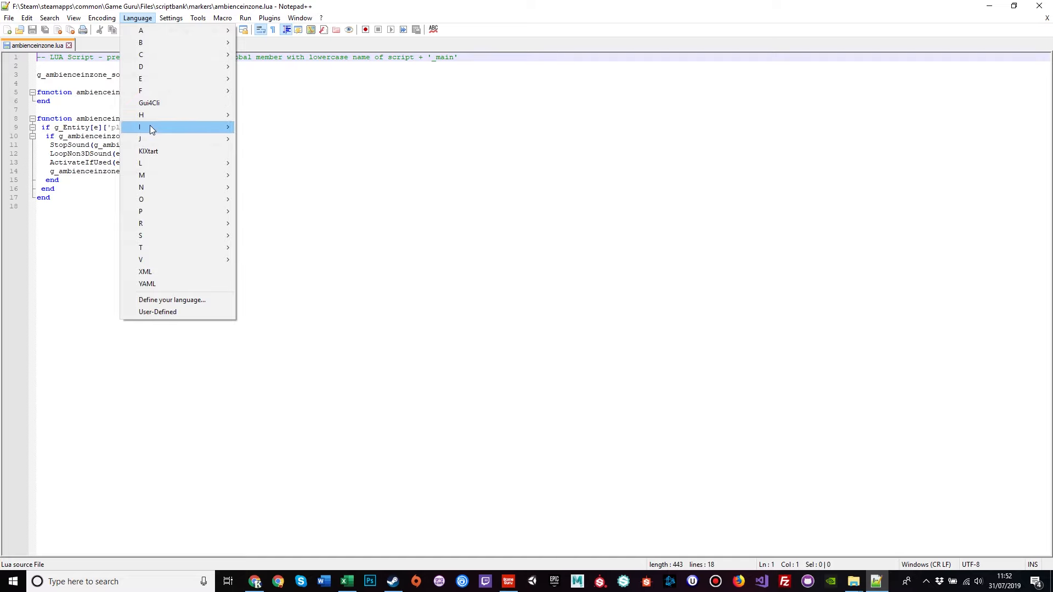
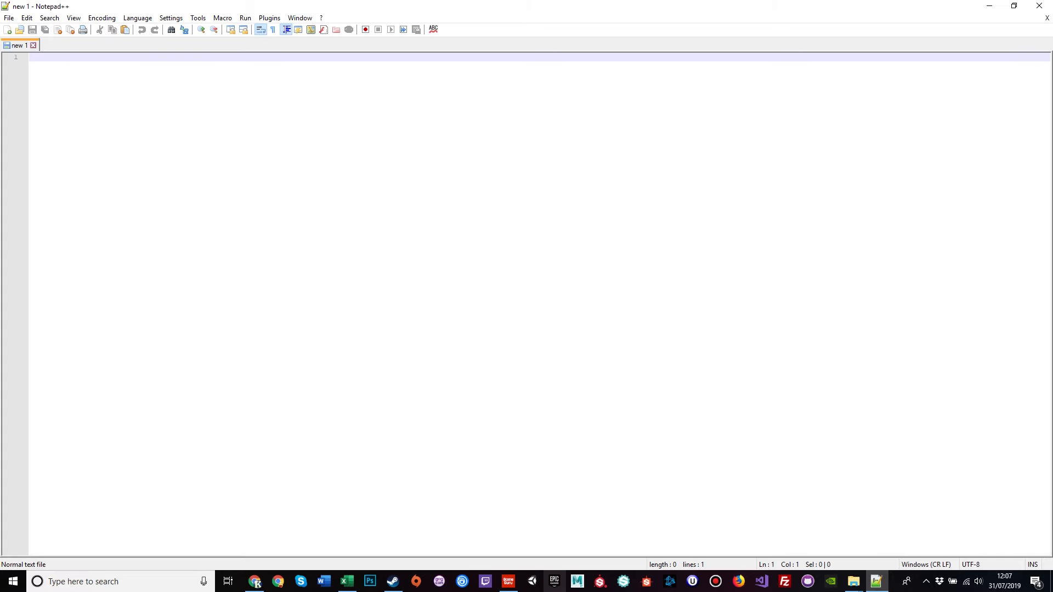
# Switch back to GameGuru, assign ambienceinzonetutorial.lua as the Ambience Zone's Main script, and apply the changes.
pyautogui.click(509, 580)
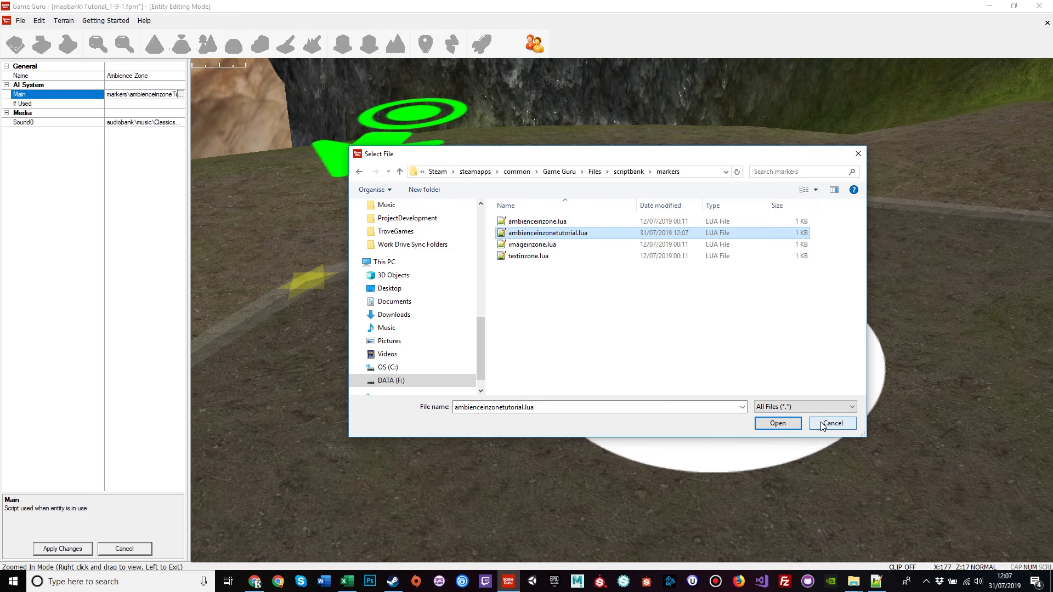
pyautogui.click(778, 423)
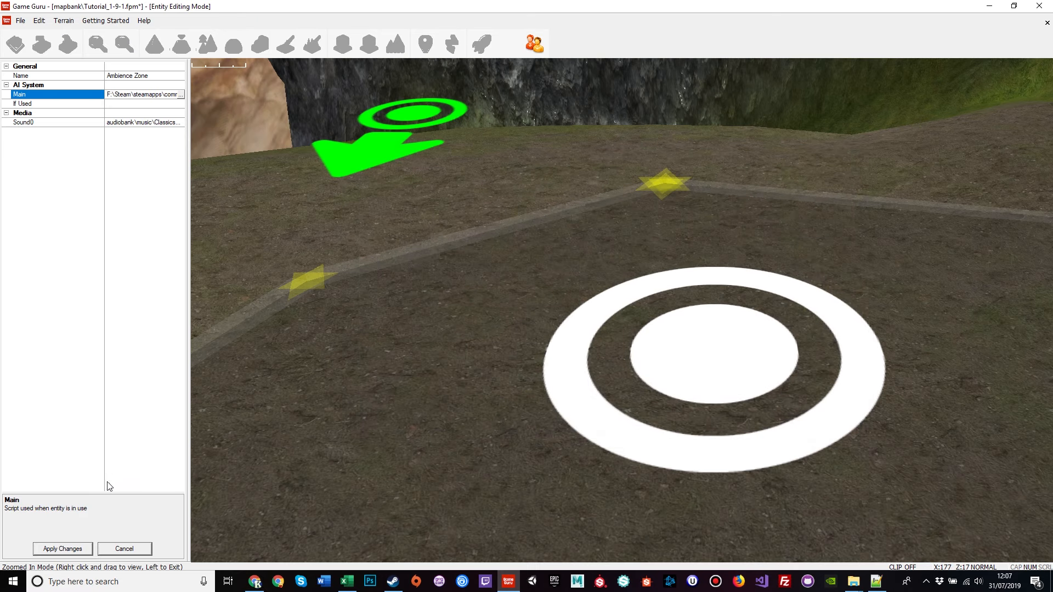
pyautogui.click(63, 549)
# Open the properties of the Sound Zone near the forest edge and browse for its Main script file.
pyautogui.moveTo(484, 370); pyautogui.dragTo(551, 418, button='right')
pyautogui.click(716, 436)
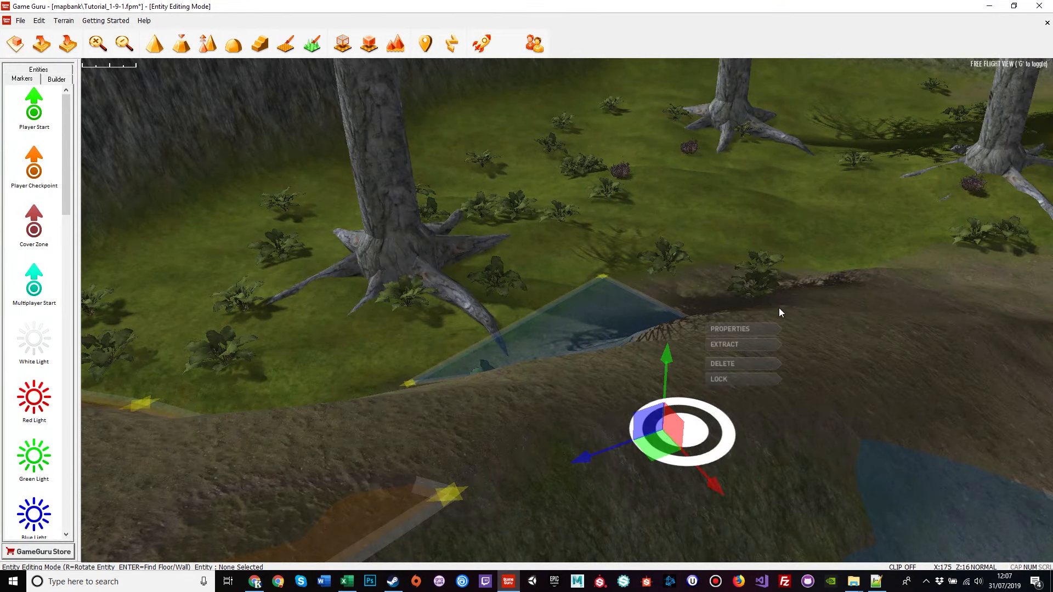
pyautogui.click(730, 329)
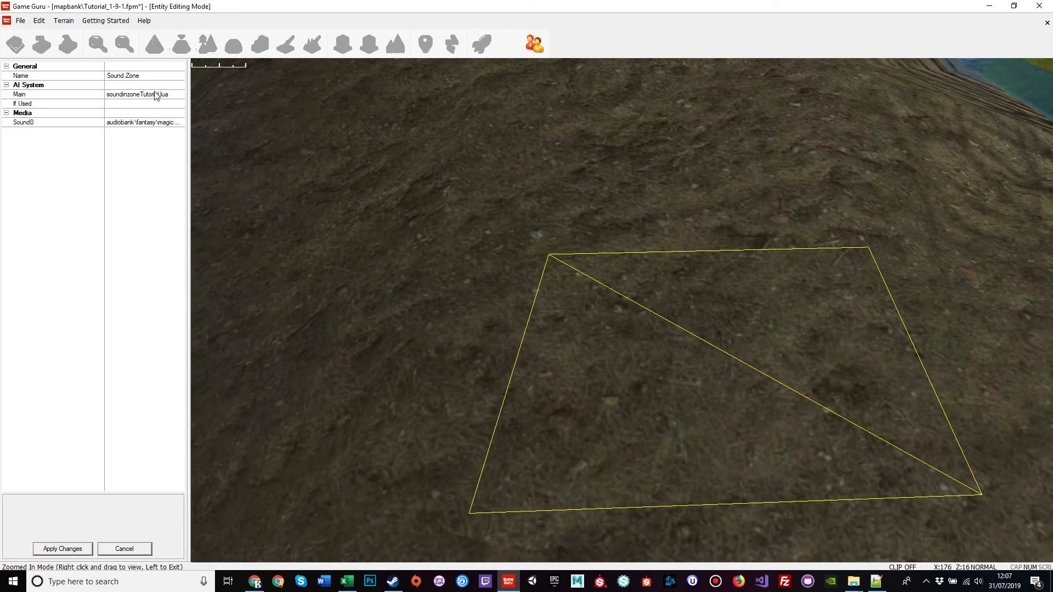
pyautogui.click(156, 94)
pyautogui.click(181, 94)
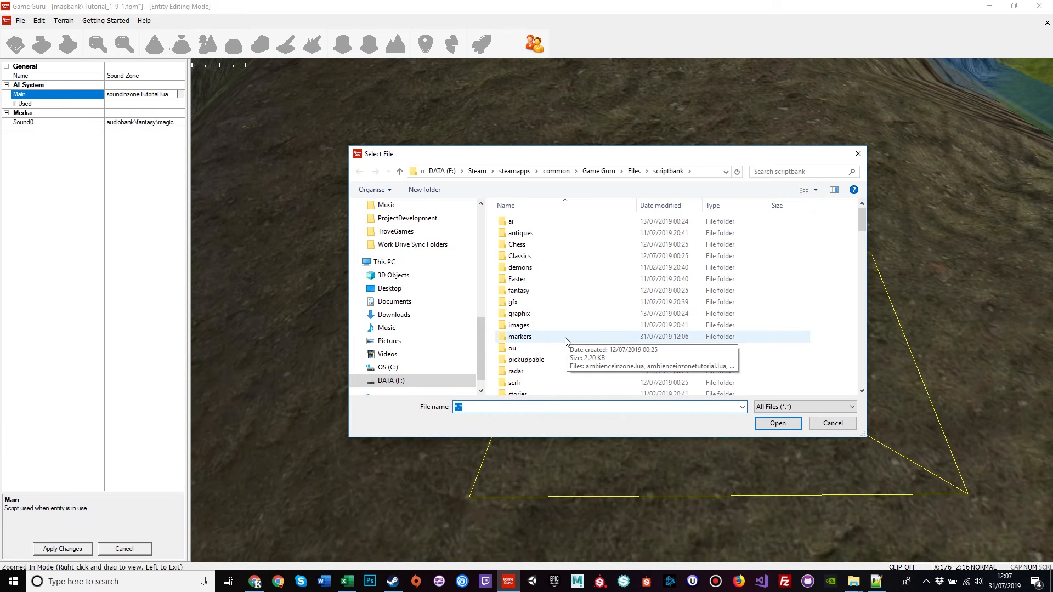
# Find soundinzoneTutorial.lua in the scriptbank folder and rename it to all-lowercase soundinzonetutorial.lua.
pyautogui.click(536, 315)
pyautogui.write('soundatplayer.lua')
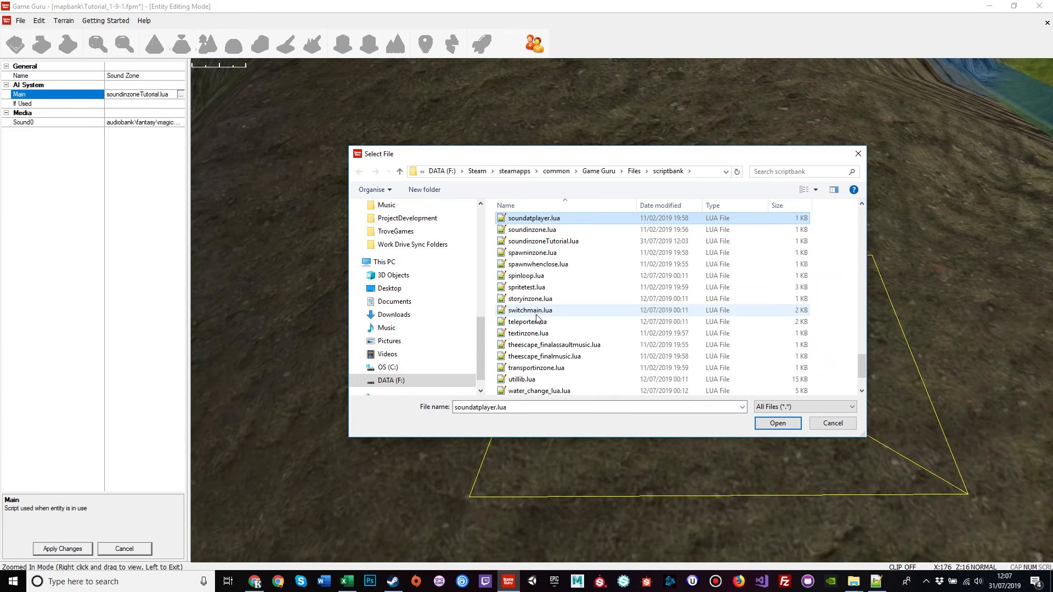
pyautogui.press('Down')
pyautogui.press('Down')
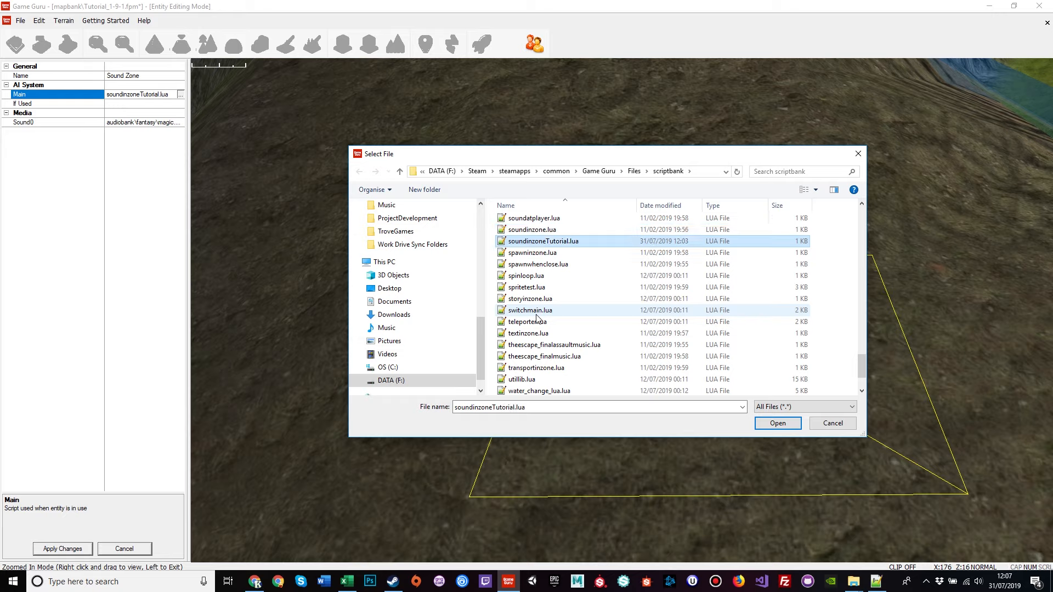
pyautogui.press('F2')
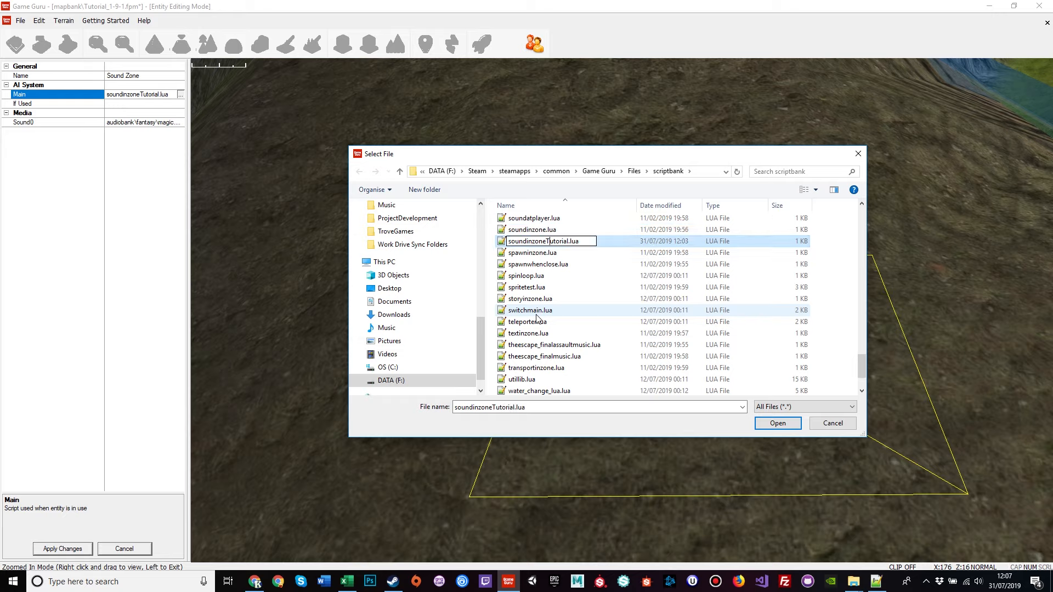
pyautogui.press('Return')
# Open the renamed soundinzonetutorial.lua script in Notepad++.
pyautogui.rightClick(560, 242)
pyautogui.moveTo(612, 334)
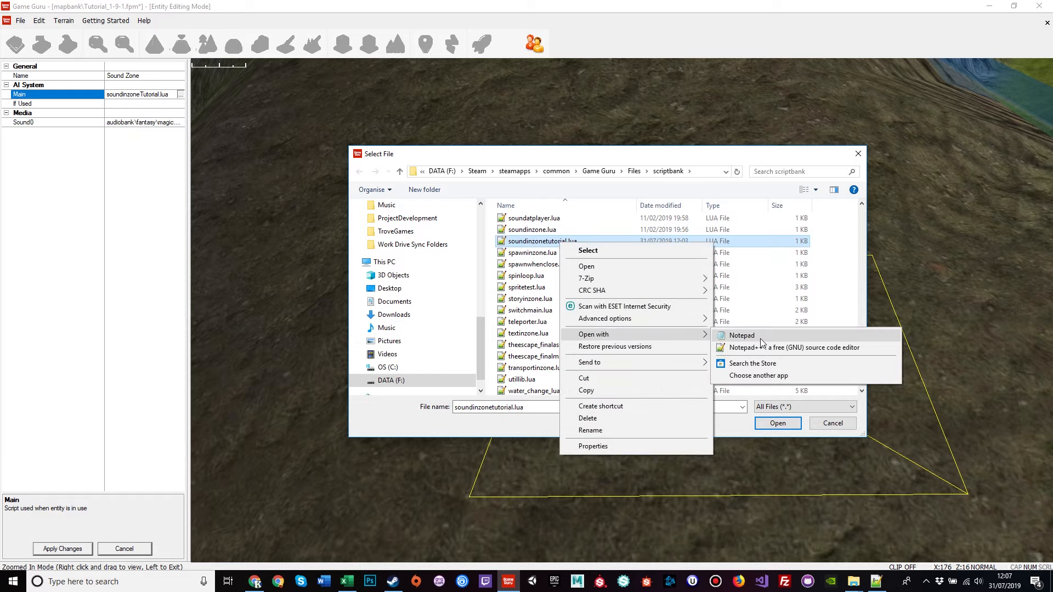
pyautogui.click(762, 346)
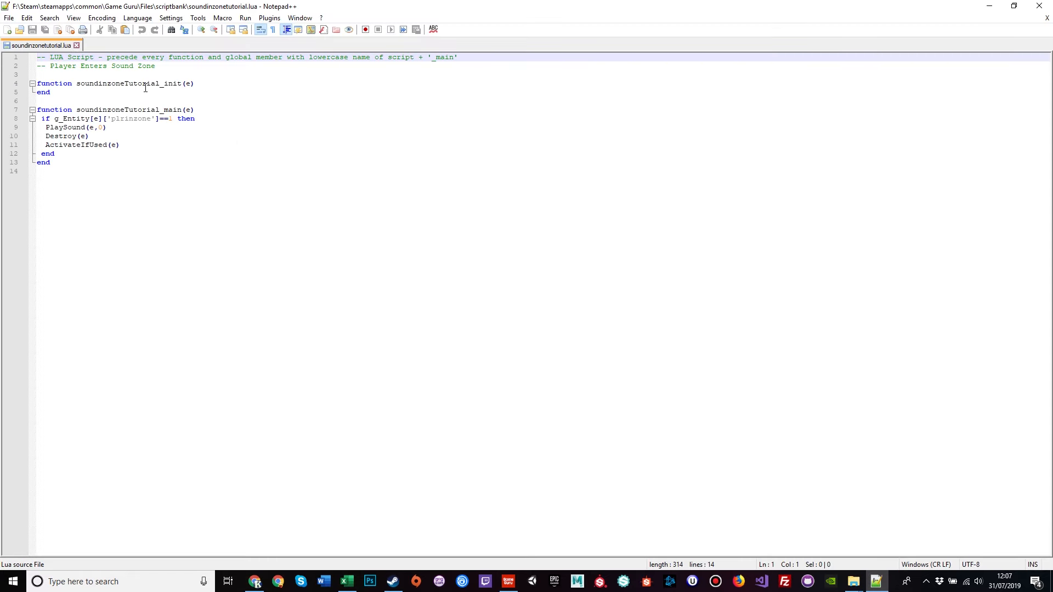
# Change the capital T to lowercase in both function names, giving soundinzonetutorial_init and soundinzonetutorial_main.
pyautogui.click(131, 83)
pyautogui.press('BackSpace')
pyautogui.write('t')
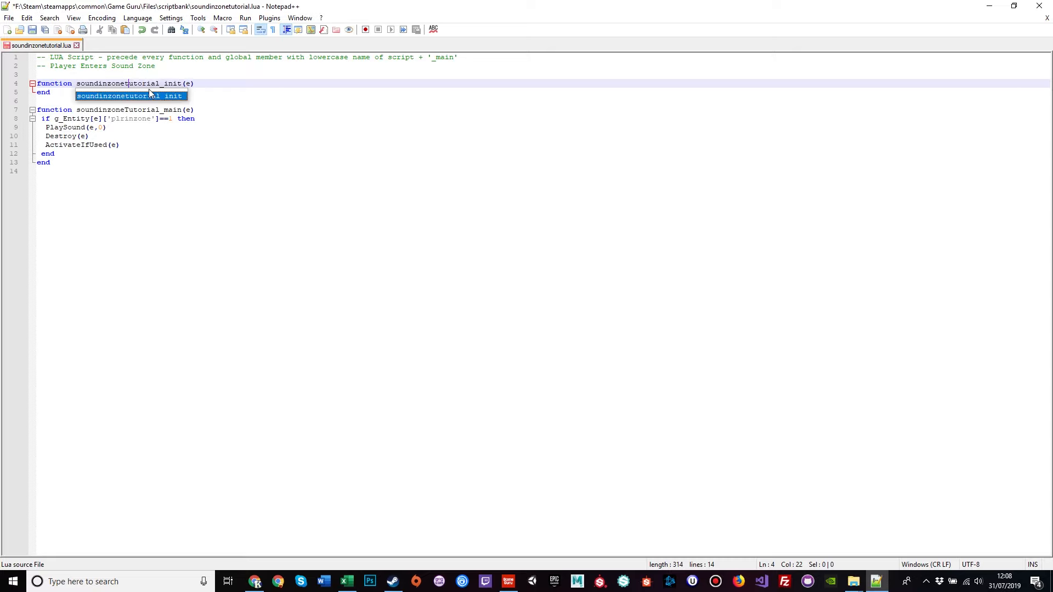
pyautogui.press('Escape')
pyautogui.press('Down')
pyautogui.press('Down')
pyautogui.press('Down')
pyautogui.press('BackSpace')
pyautogui.write('t')
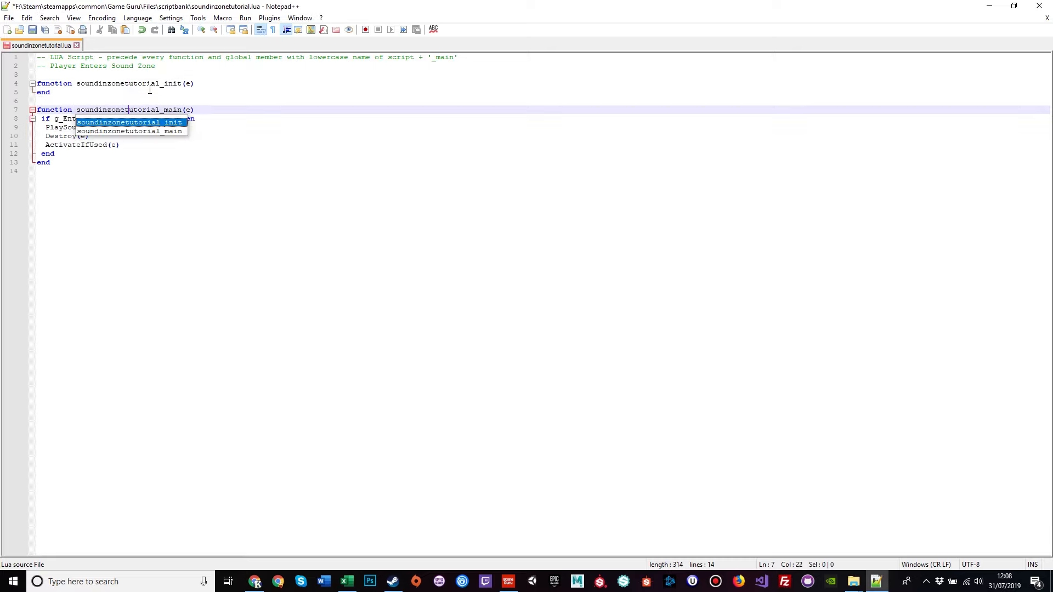
pyautogui.press('Escape')
pyautogui.press('Down')
pyautogui.click(102, 179)
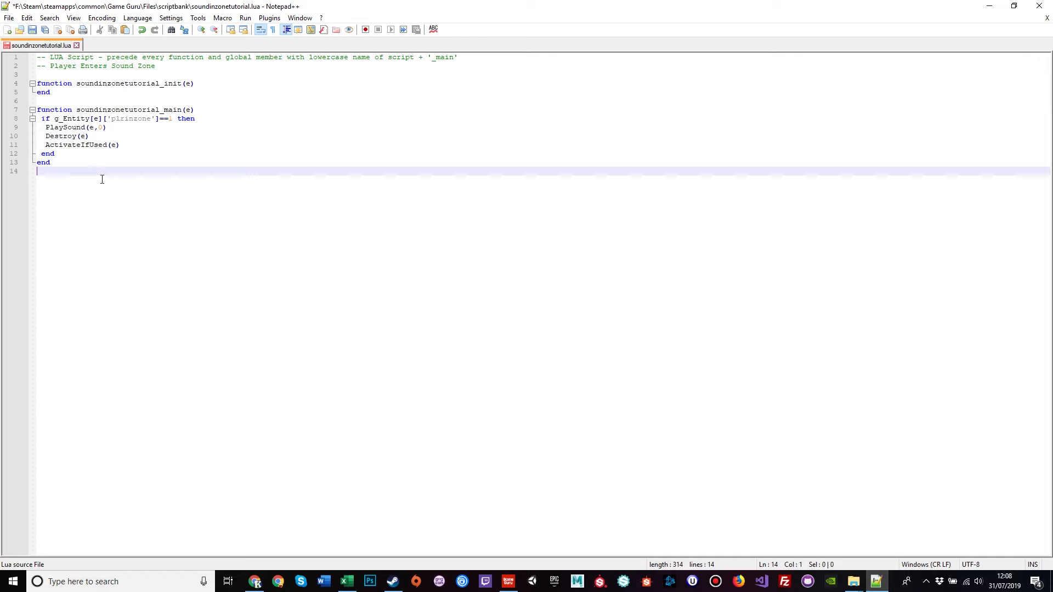
# Save and close the edited Sound Zone script and switch back to the script file selection in GameGuru.
pyautogui.click(33, 30)
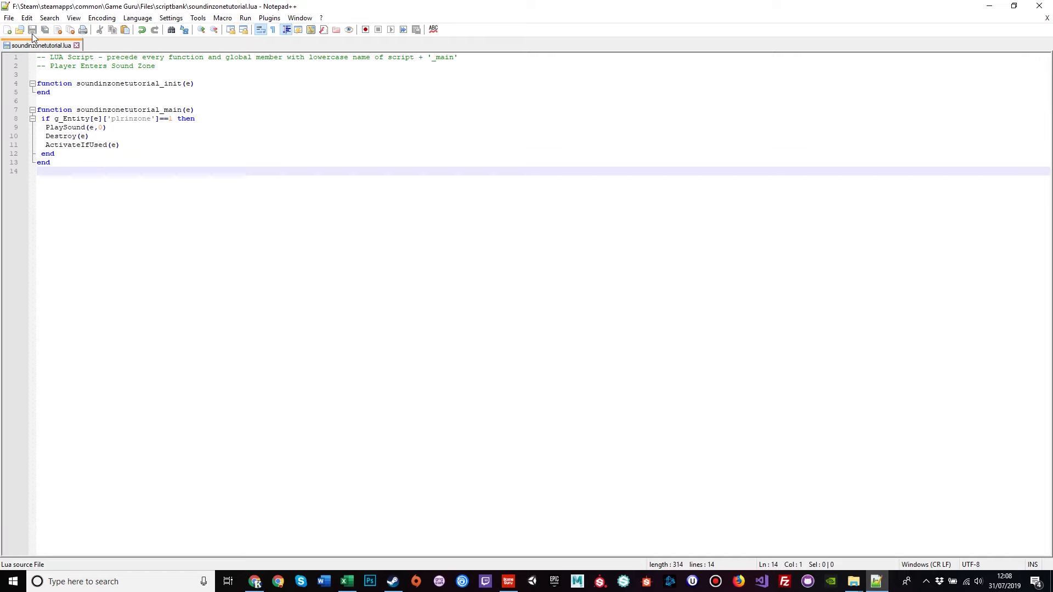
pyautogui.click(77, 46)
pyautogui.click(508, 581)
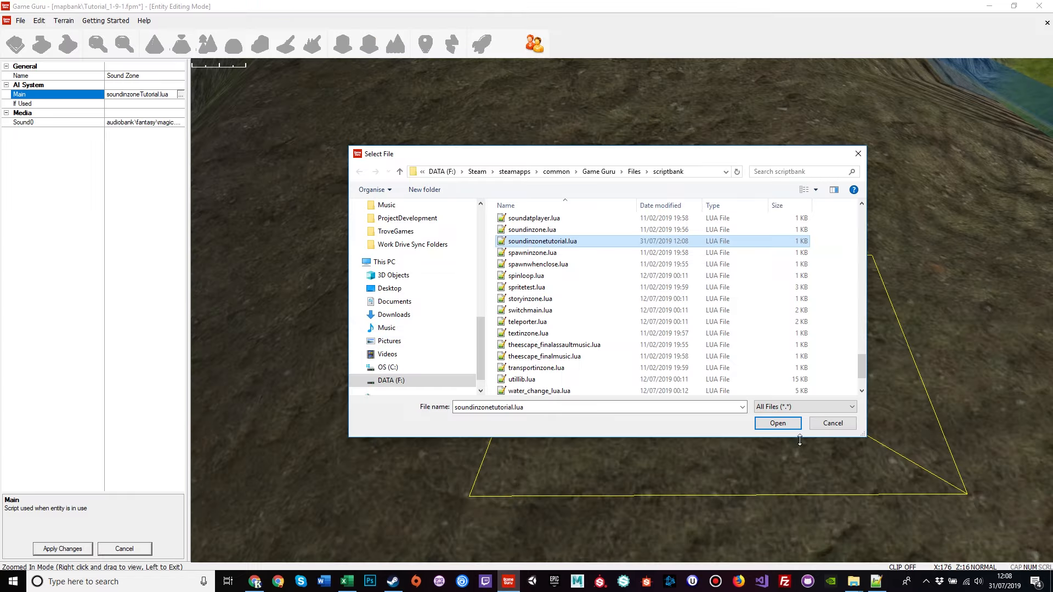
# Assign soundinzonetutorial.lua as the Sound Zone's main script and apply the changes.
pyautogui.click(777, 423)
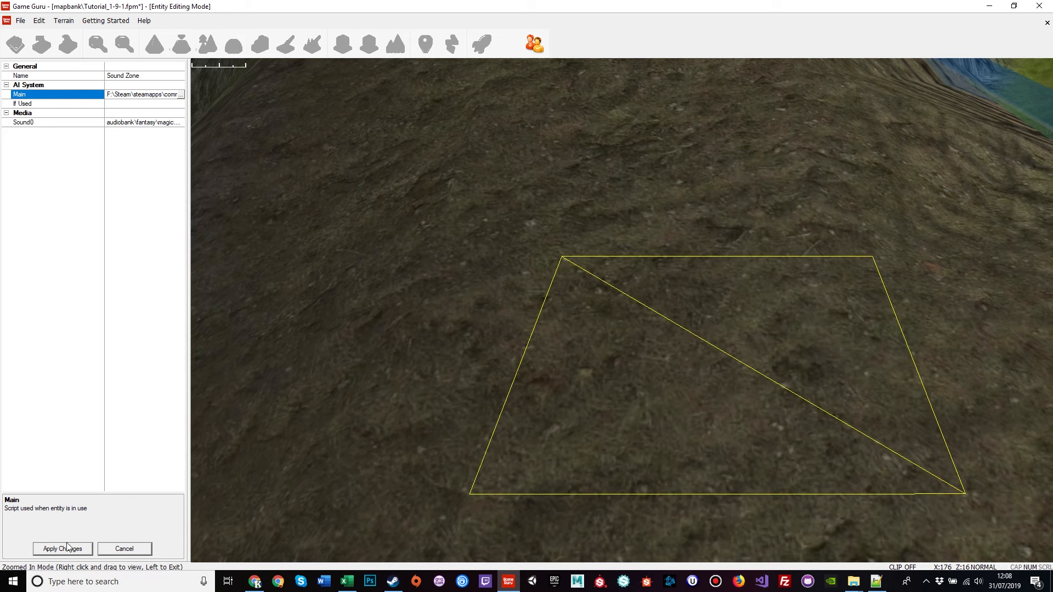
pyautogui.click(62, 549)
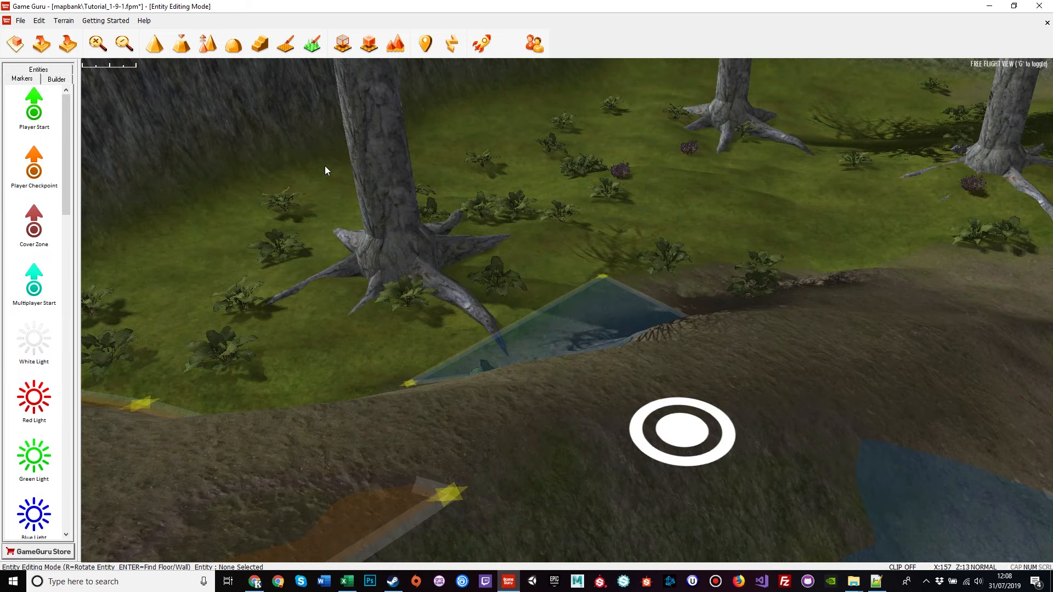
# Run the test game, lower the audio volume, and walk across the zones on the dirt path to check their triggers.
pyautogui.click(481, 44)
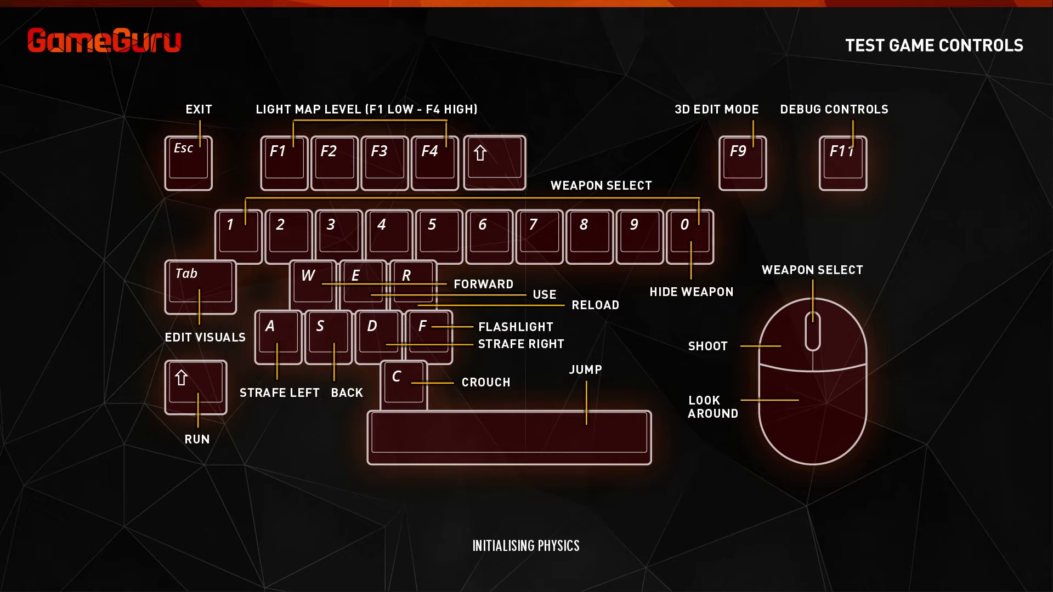
pyautogui.press('XF86AudioLowerVolume')
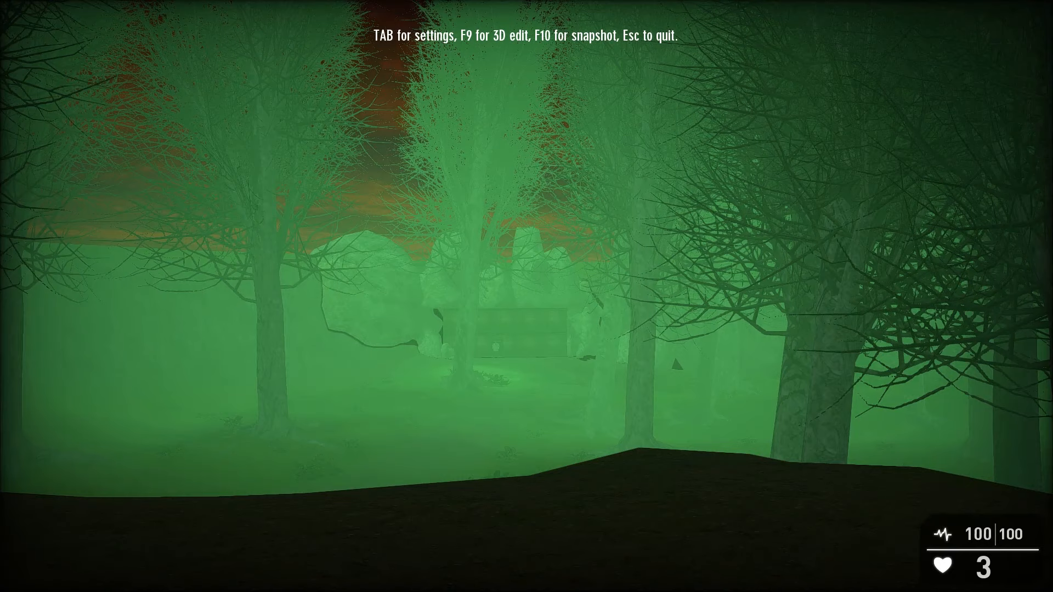
pyautogui.press('XF86AudioLowerVolume')
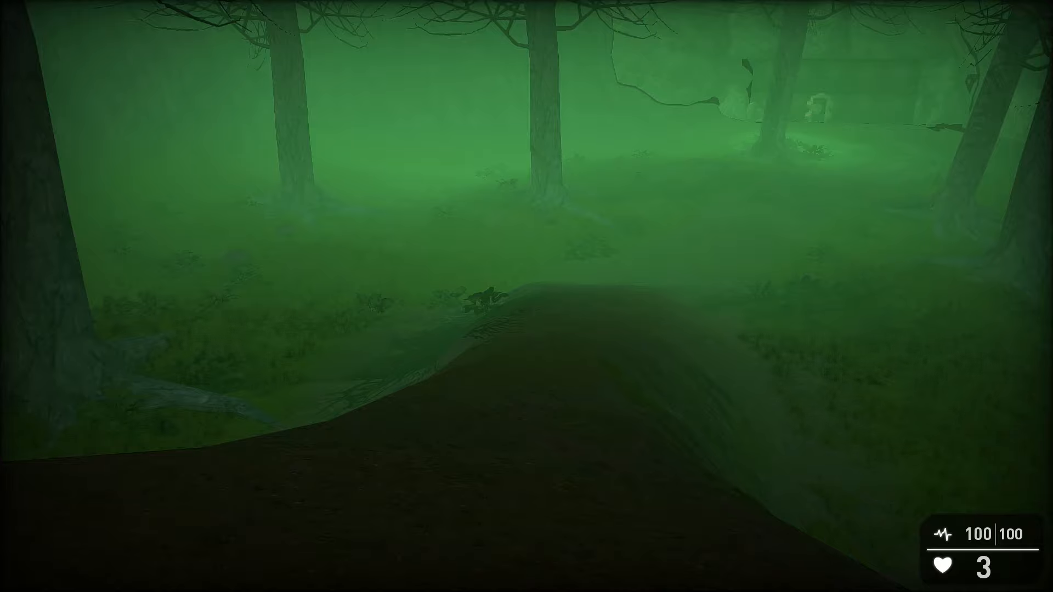
pyautogui.press('w')
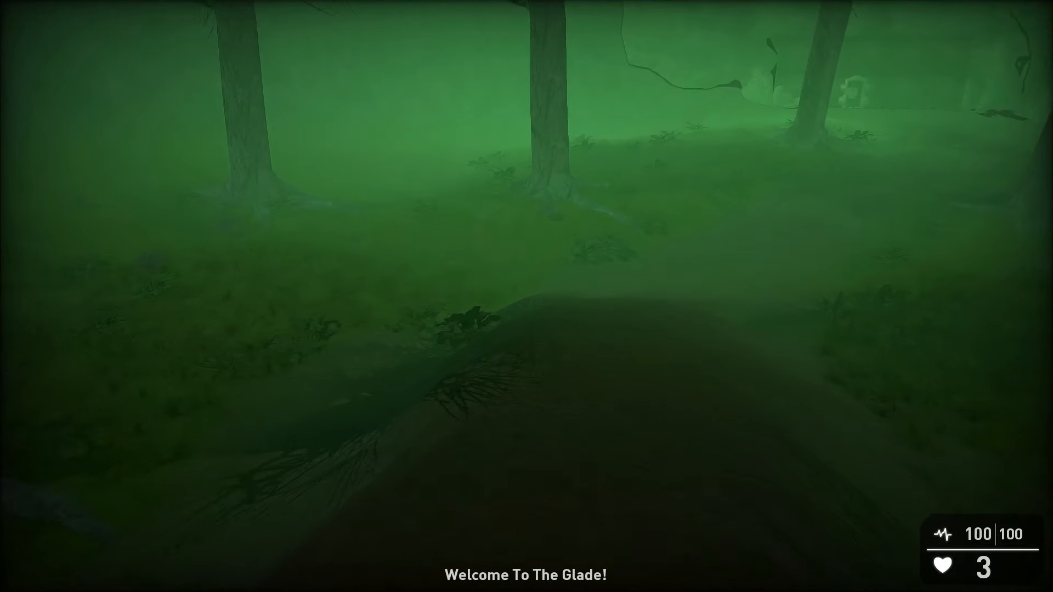
pyautogui.press('w')
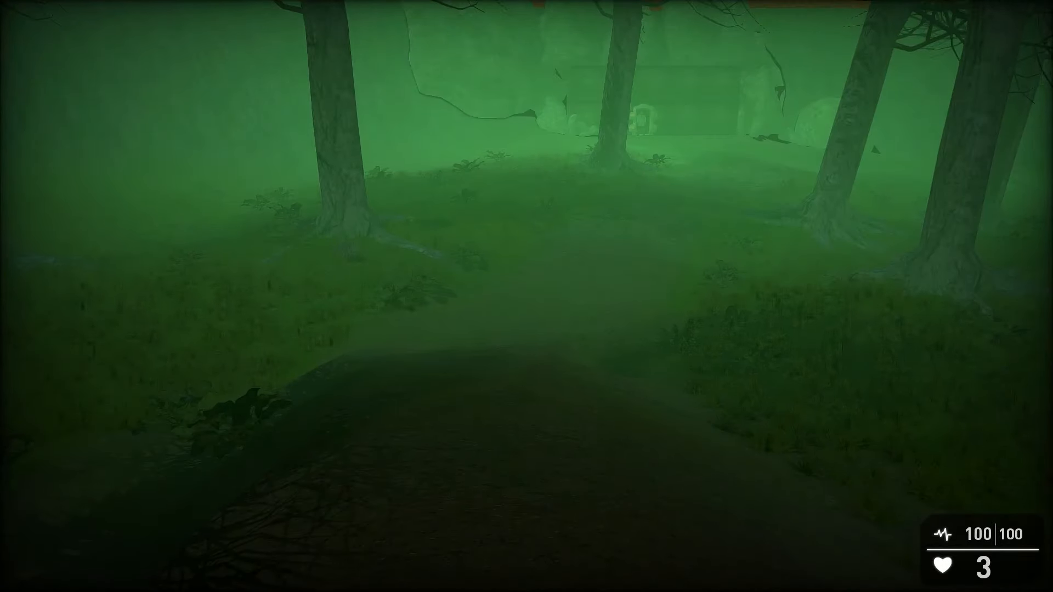
pyautogui.press('w')
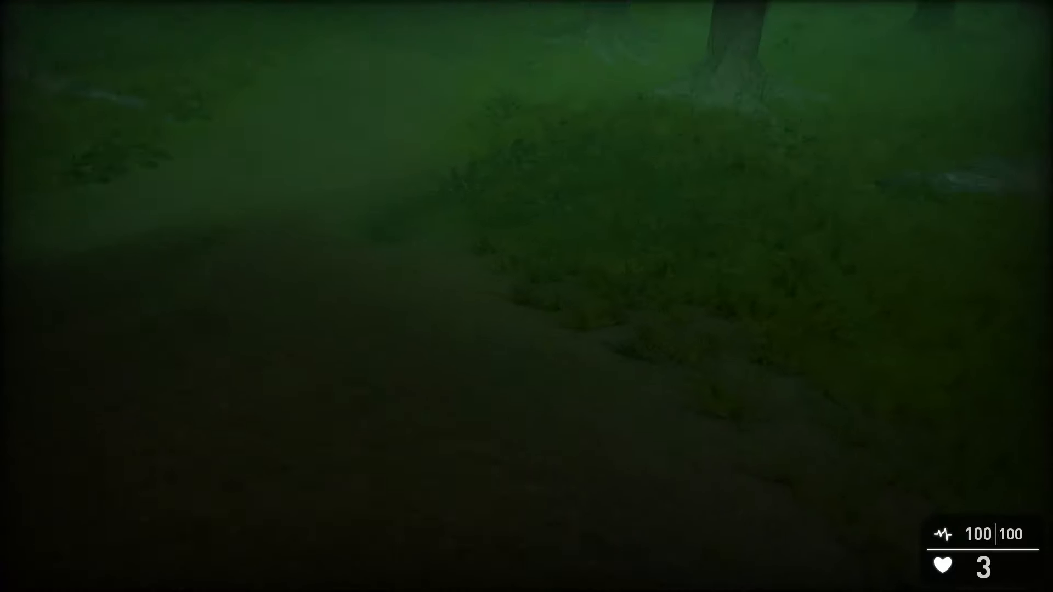
pyautogui.press('w')
pyautogui.press('a')
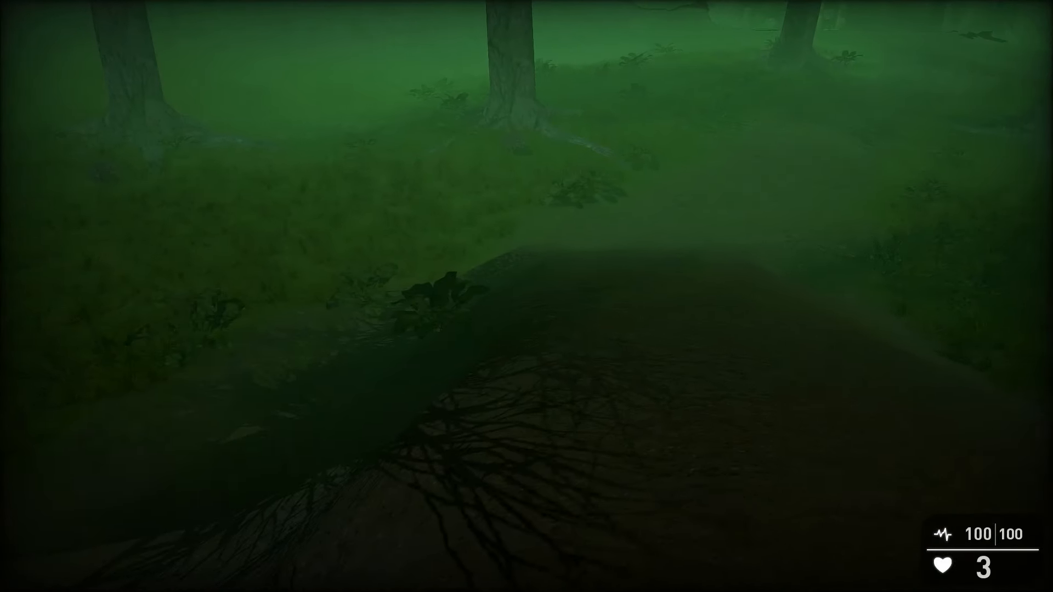
pyautogui.press('w')
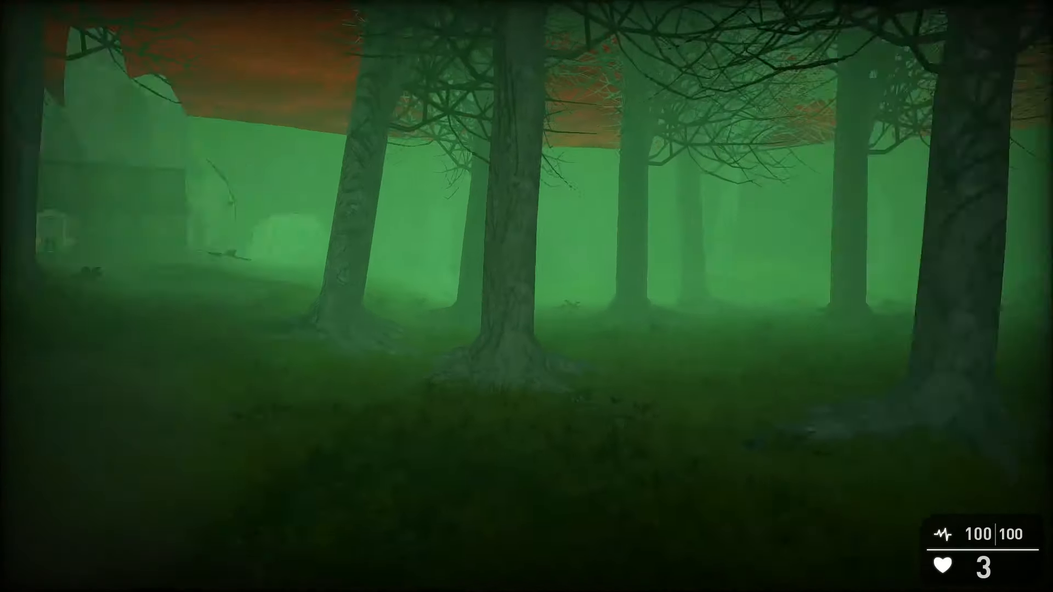
pyautogui.press('w')
pyautogui.press('a')
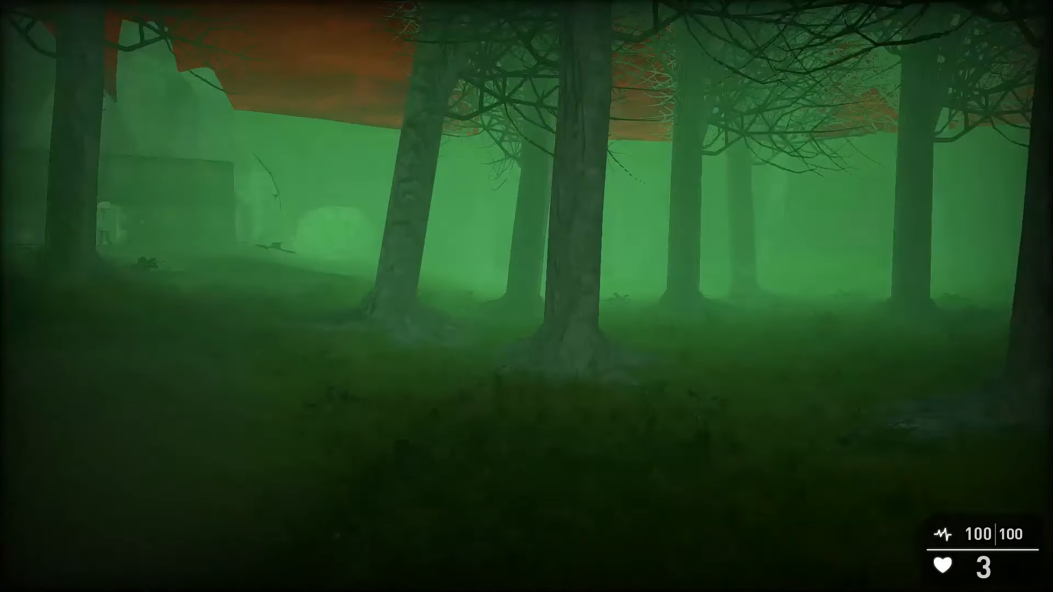
# Walk along the path to the white-coated character at the bunker doorway to check the ambience on the way.
pyautogui.press('w')
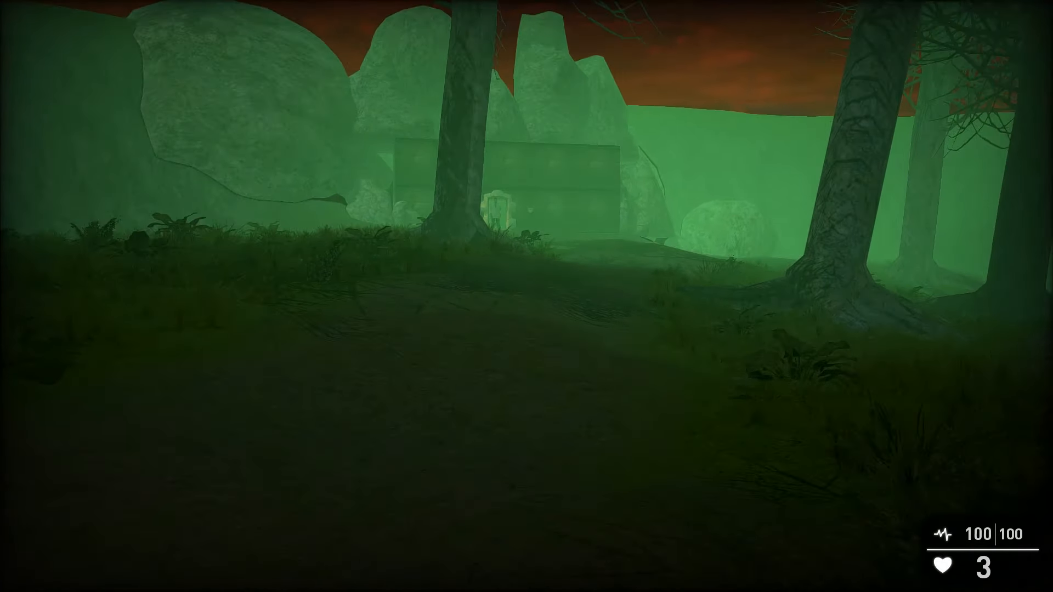
pyautogui.press('w')
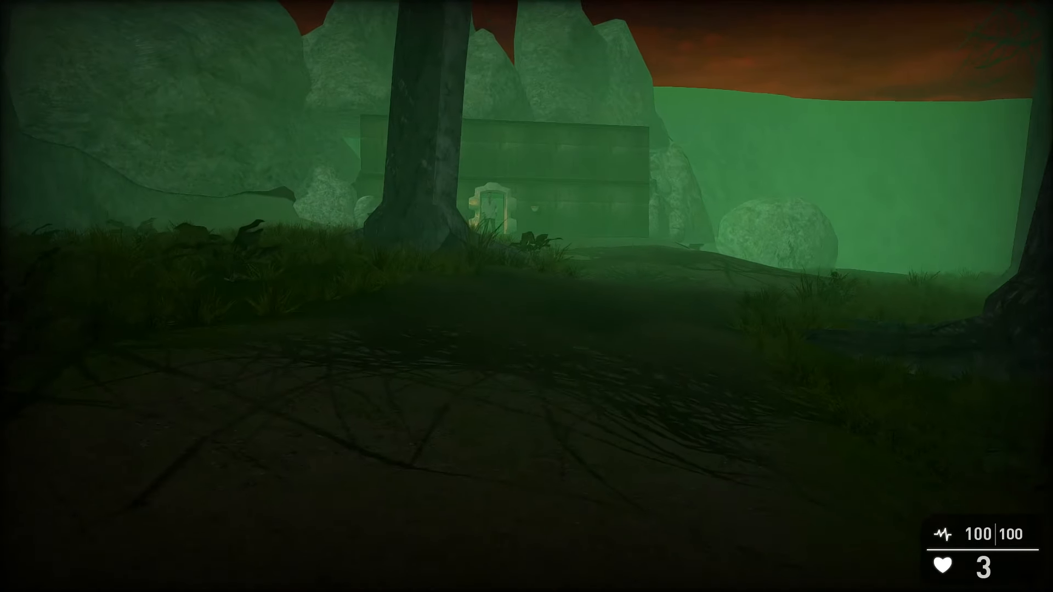
pyautogui.press('w')
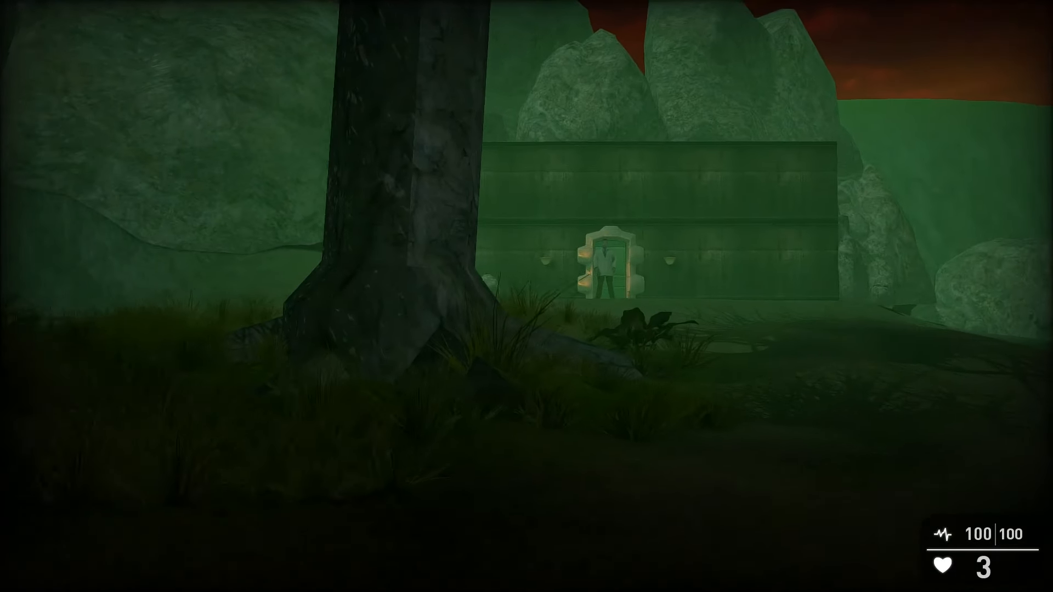
pyautogui.press('w')
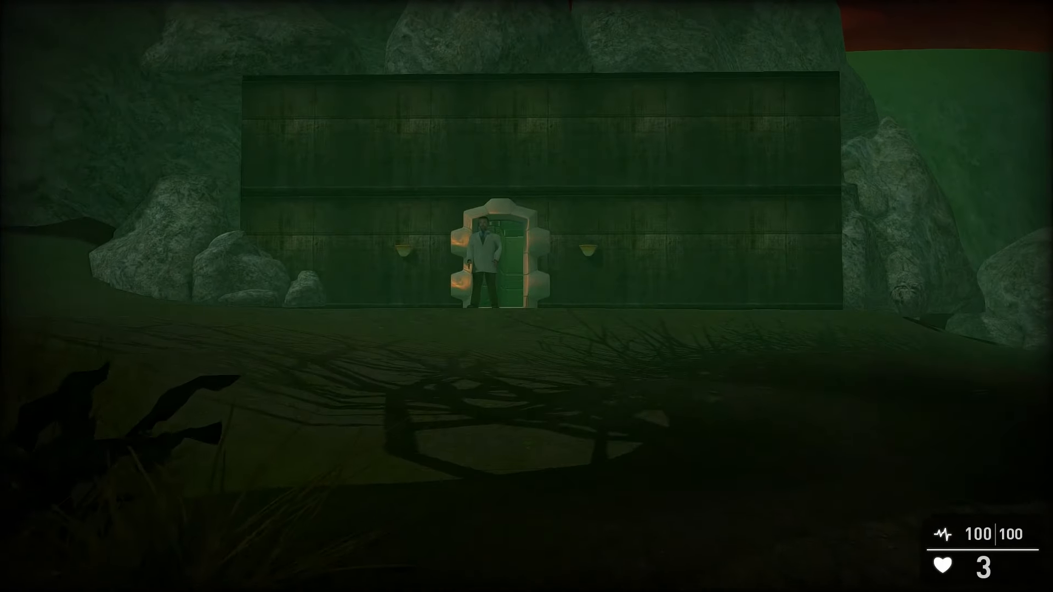
pyautogui.press('w')
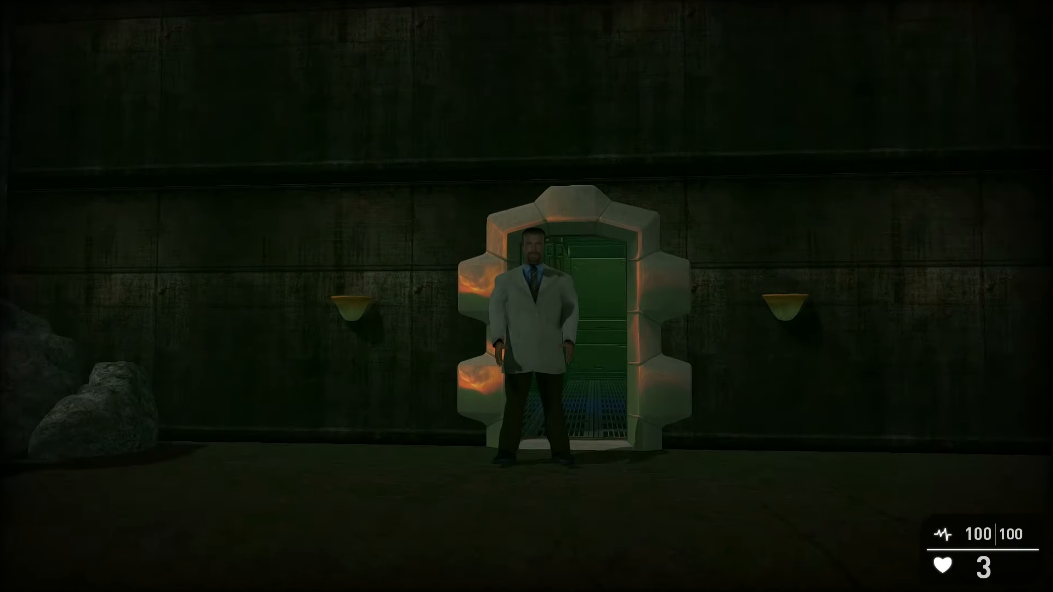
pyautogui.press('w')
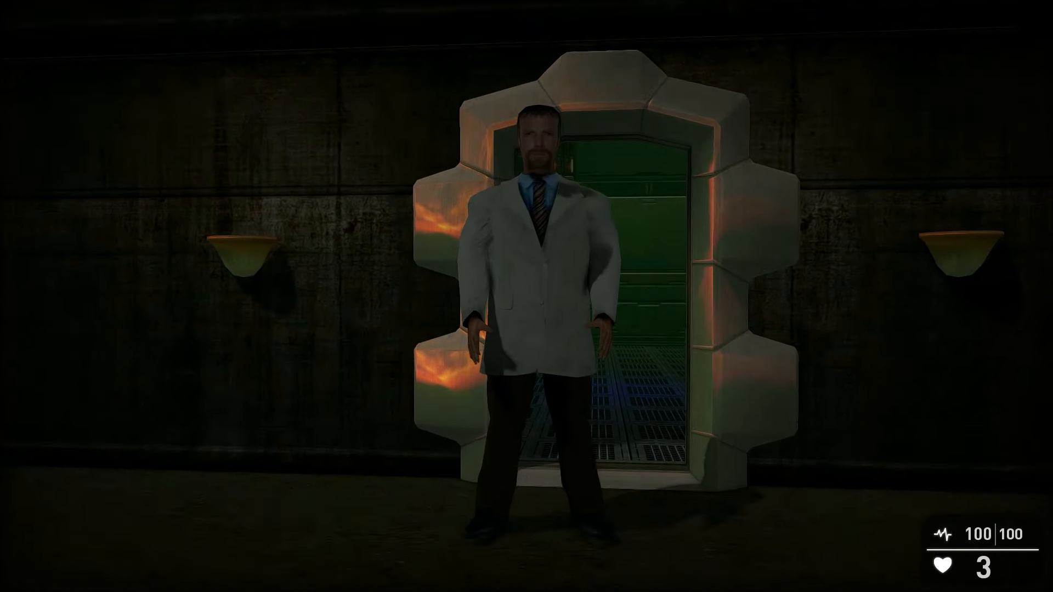
# Walk from the bunker through the fog-filled forest to the creature beside the far tree.
pyautogui.press('a')
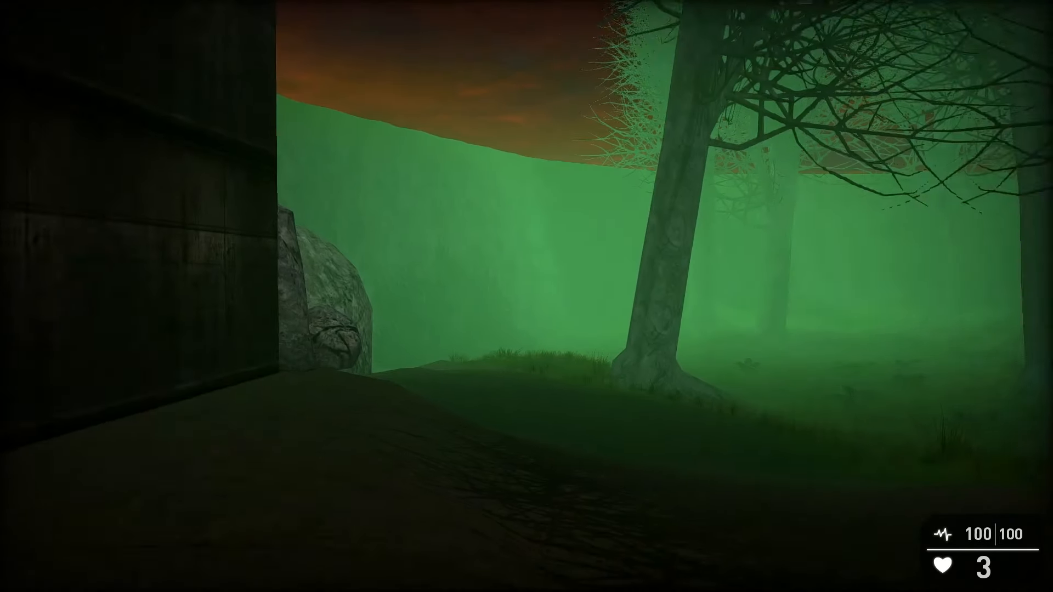
pyautogui.press('w')
pyautogui.press('w')
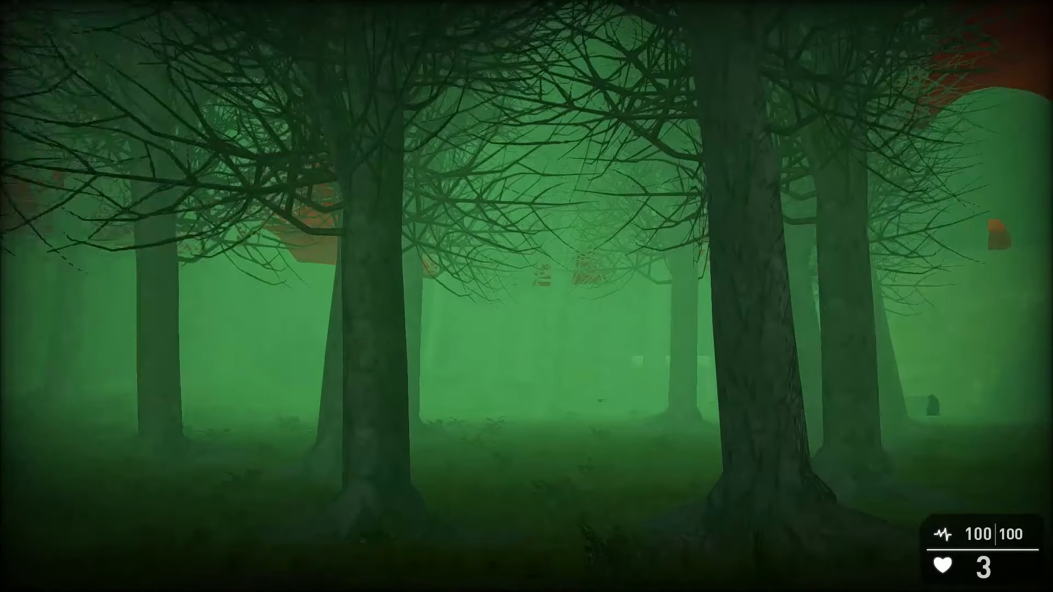
pyautogui.press('w')
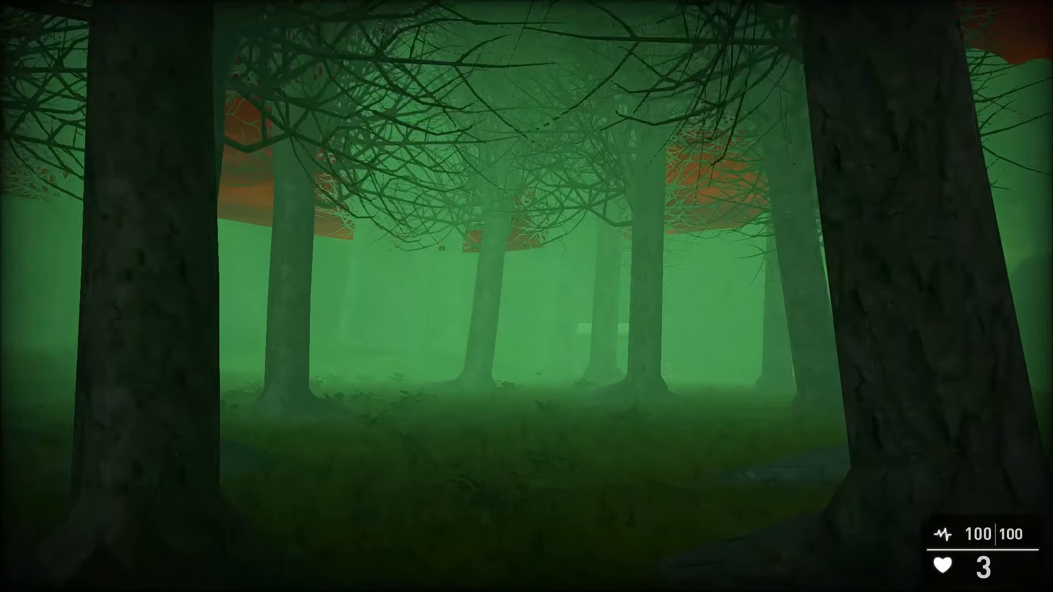
pyautogui.press('w')
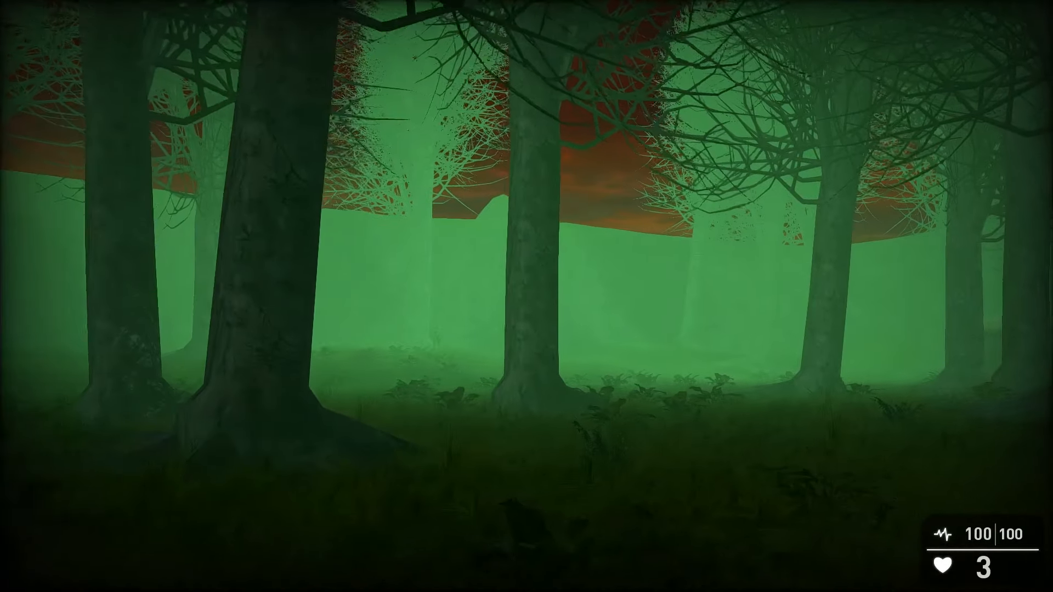
pyautogui.press('w')
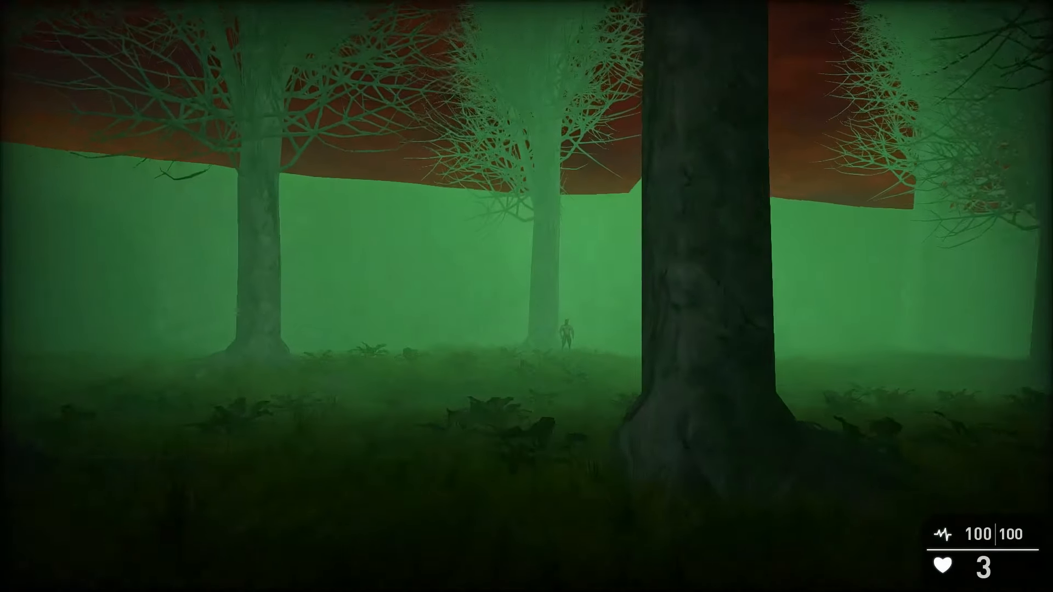
pyautogui.press('w')
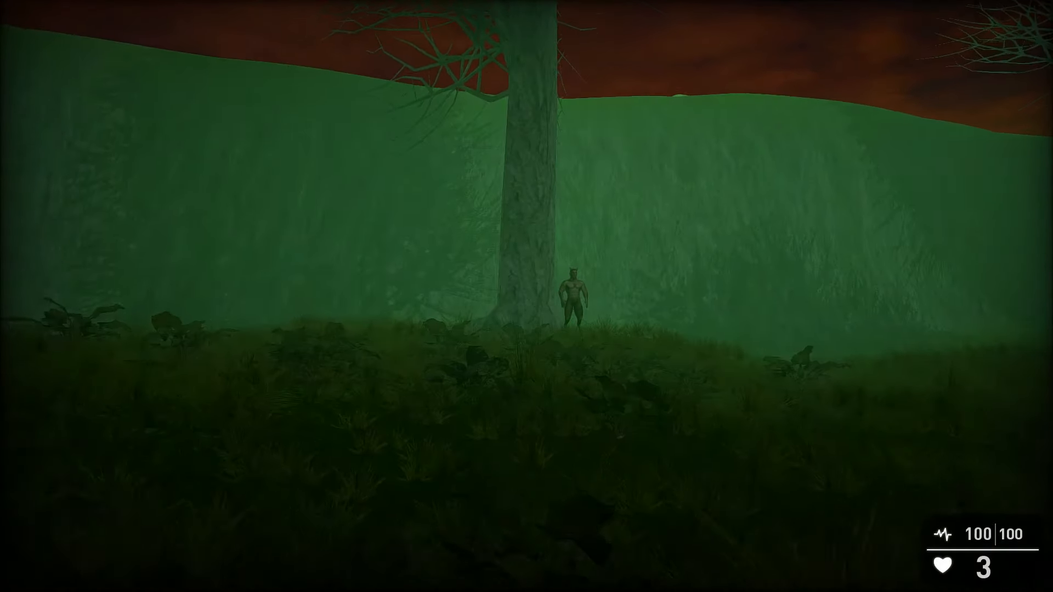
# Walk past the tent to the shoreline facing the rock arch over the water.
pyautogui.press('w')
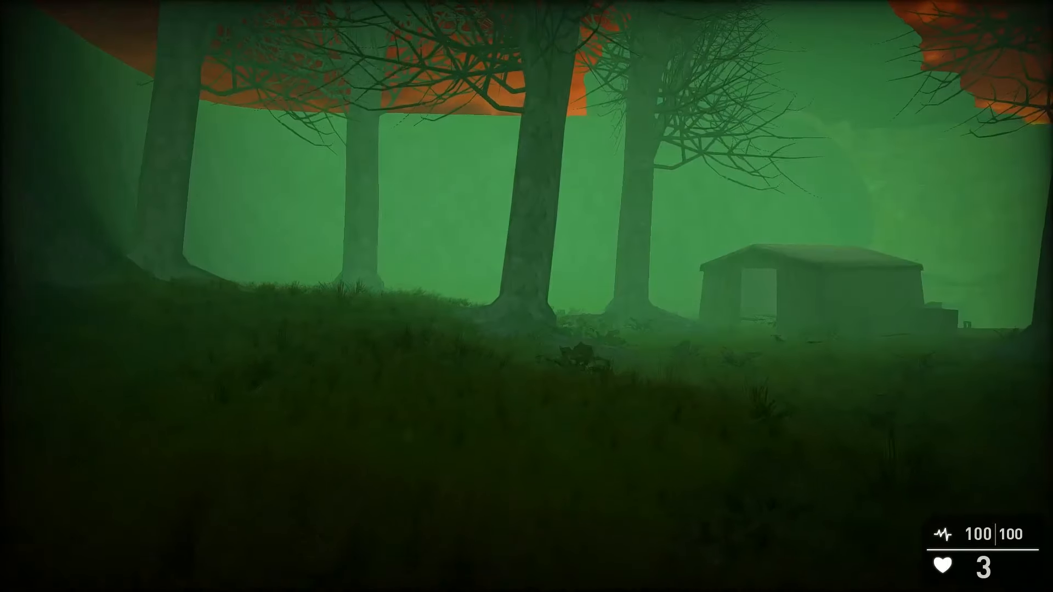
pyautogui.press('w')
pyautogui.press('w')
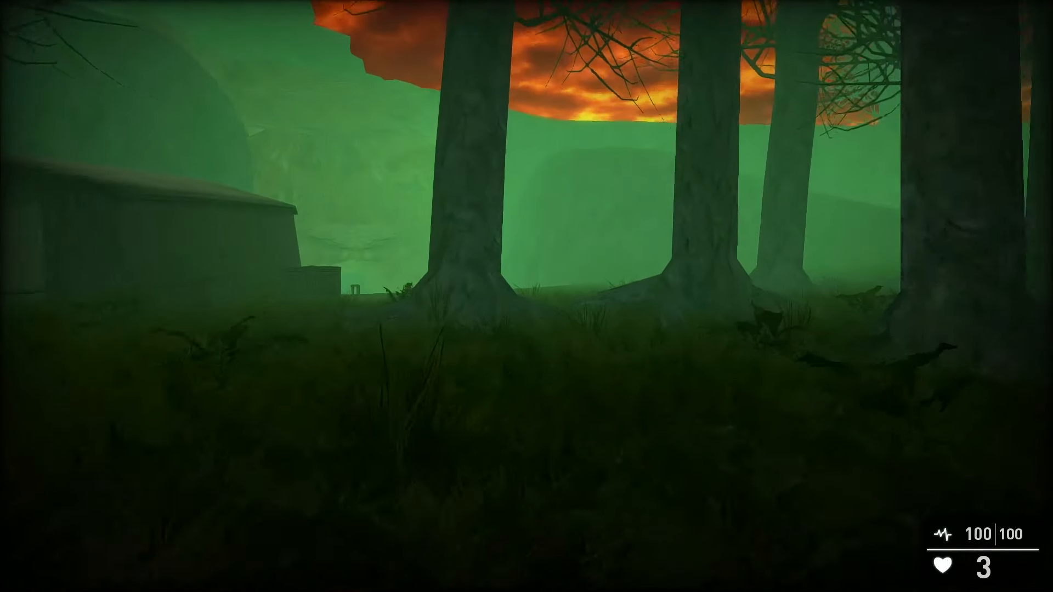
pyautogui.press('w')
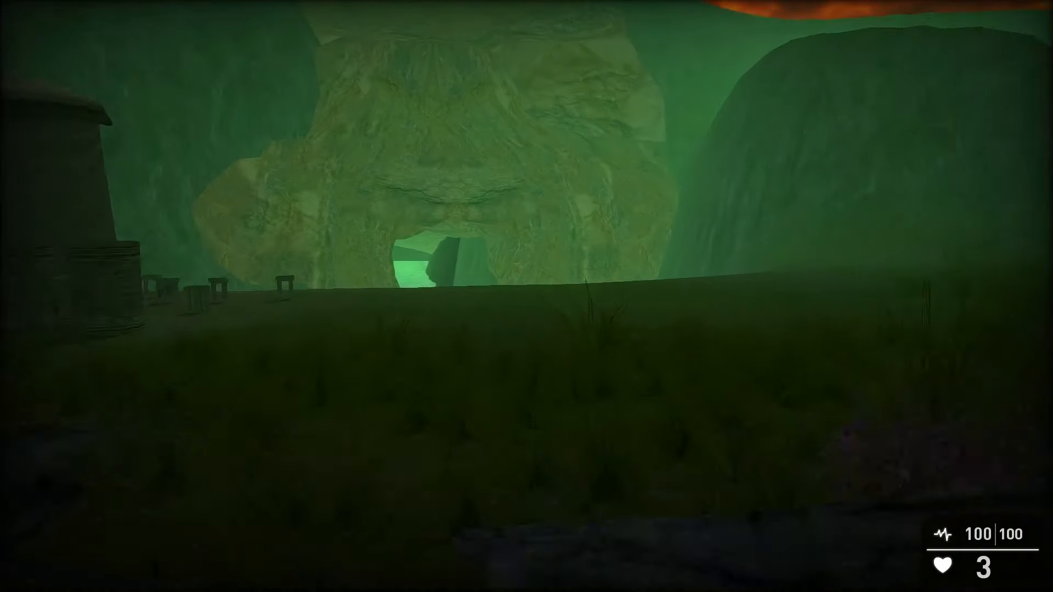
pyautogui.press('w')
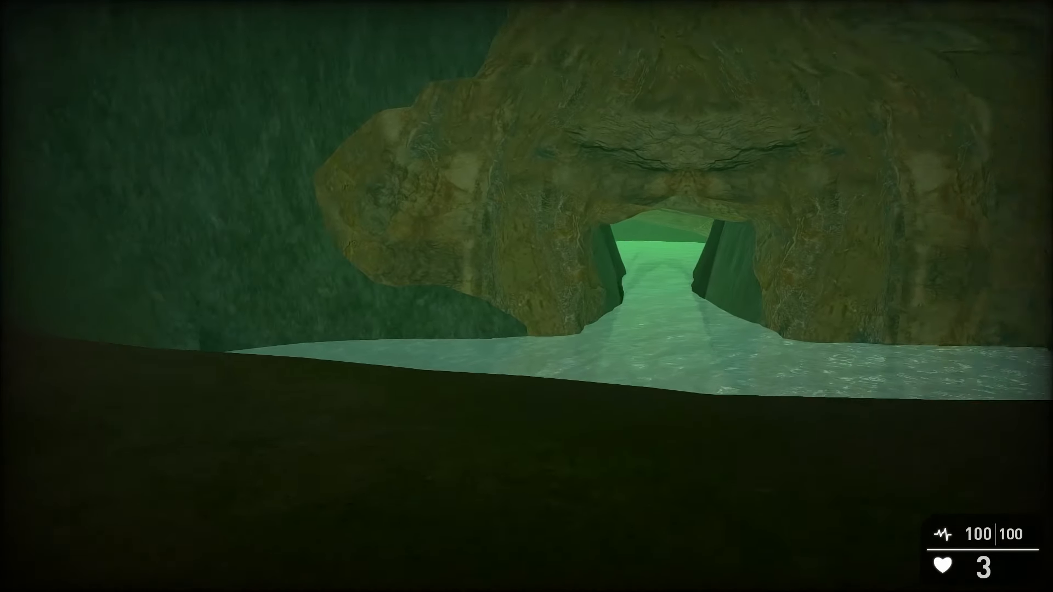
# Walk back and forth between the woods and the rock arch to compare the ambience, and end the test game.
pyautogui.press('w')
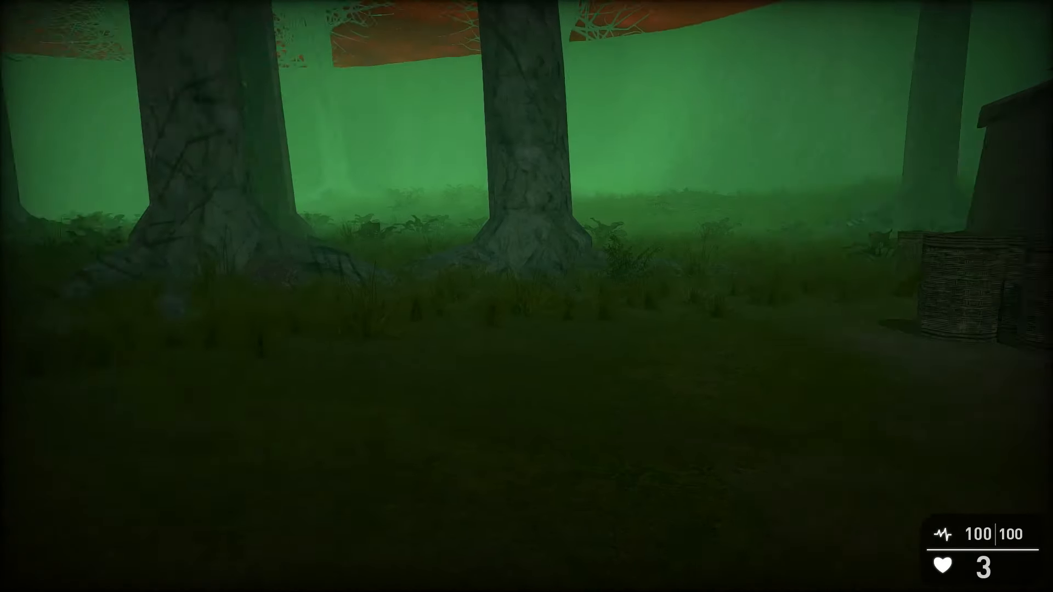
pyautogui.press('w')
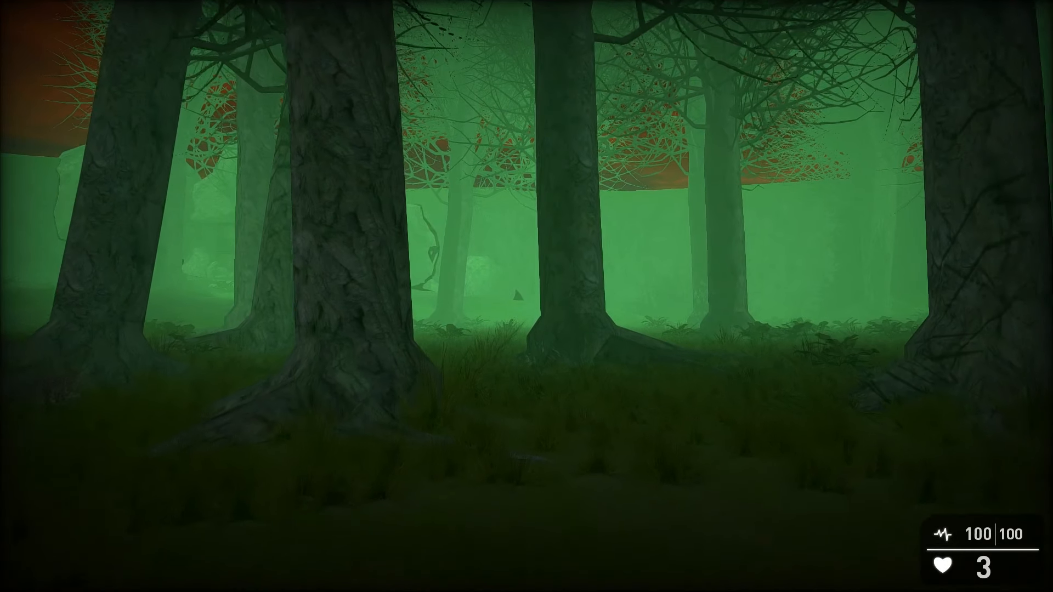
pyautogui.press('w')
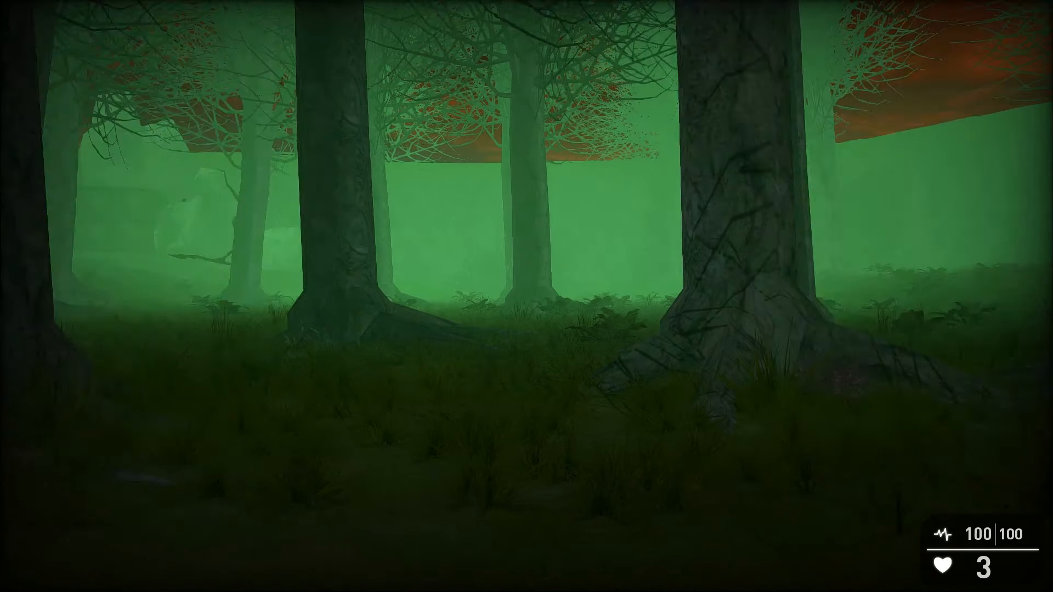
pyautogui.press('w')
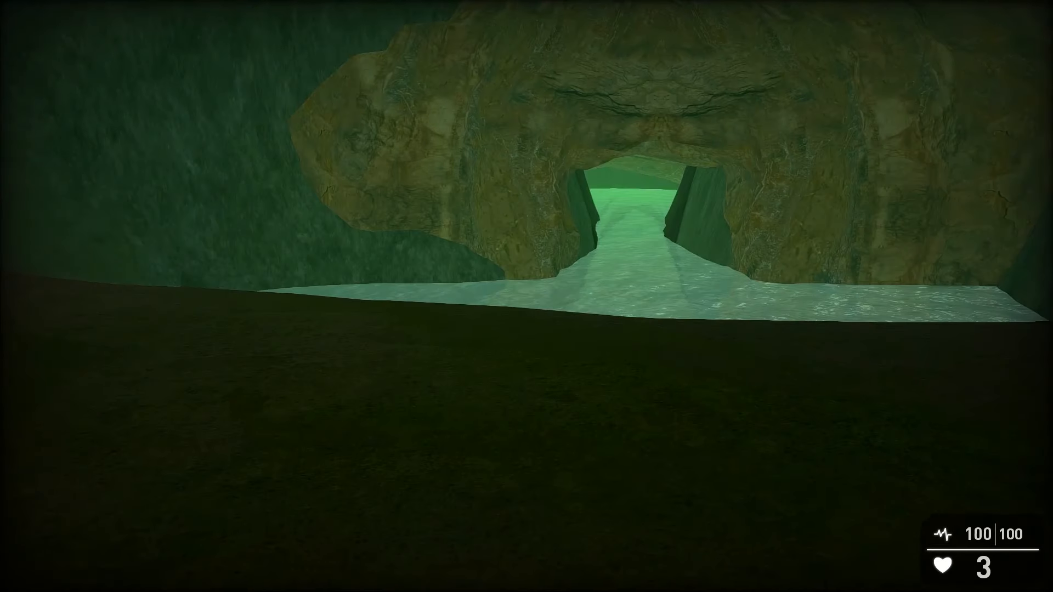
pyautogui.press('w')
pyautogui.press('w')
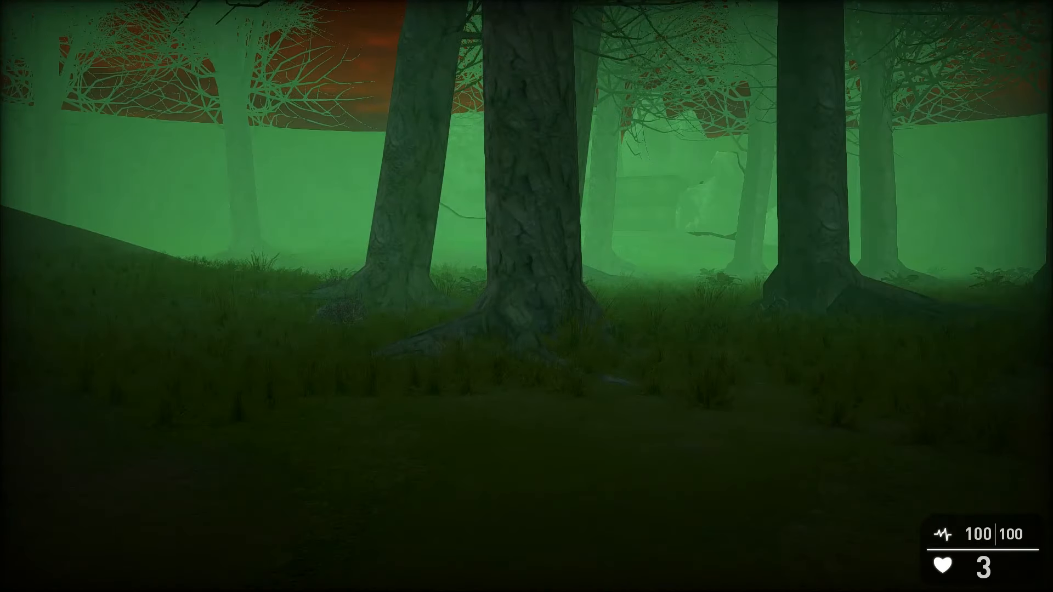
pyautogui.press('d')
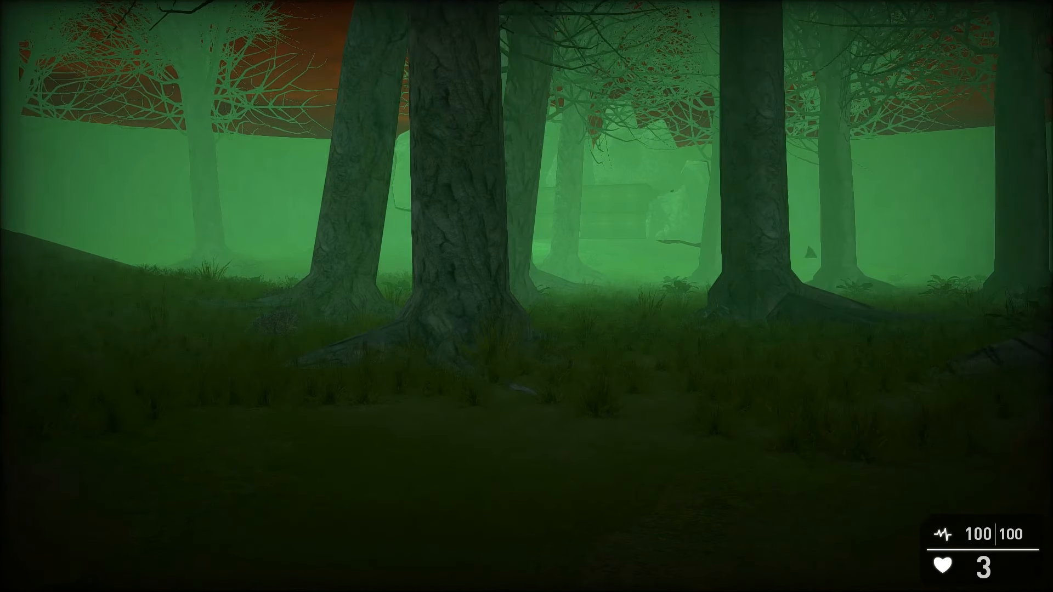
pyautogui.press('Escape')
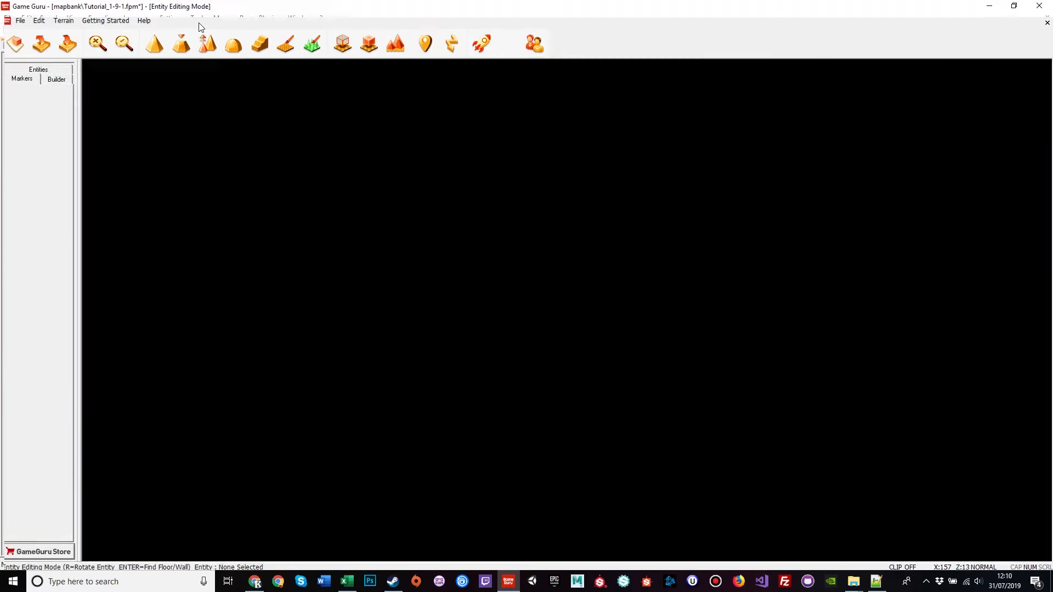
# Save the level.
pyautogui.click(21, 20)
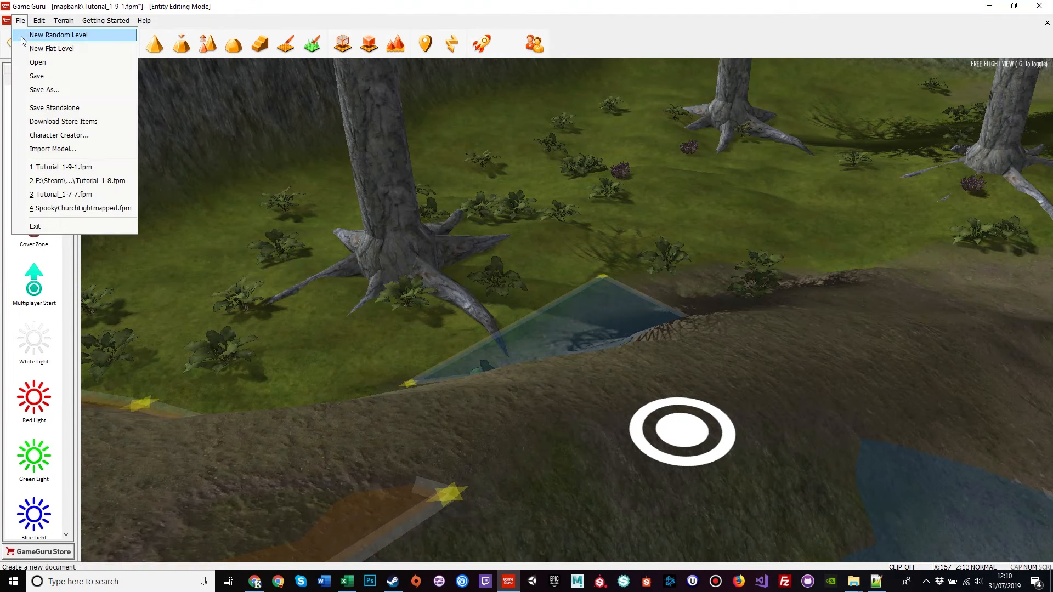
pyautogui.click(59, 78)
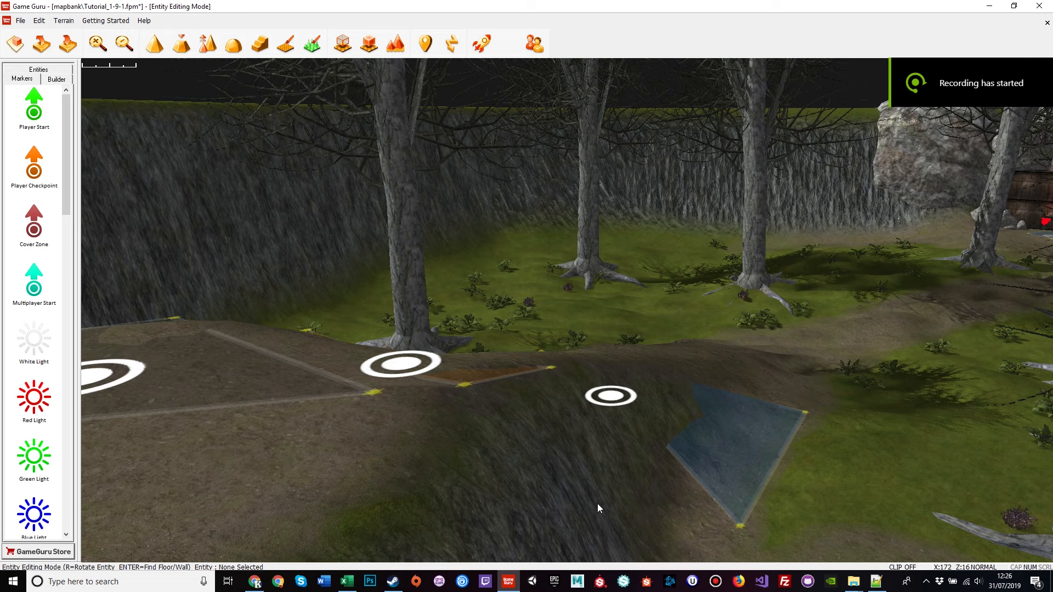
# Fly through the forest to examine the bunker entrance and the zones along the hill path.
pyautogui.press('w')
pyautogui.moveTo(597, 503); pyautogui.dragTo(866, 388, button='right')
pyautogui.press('w')
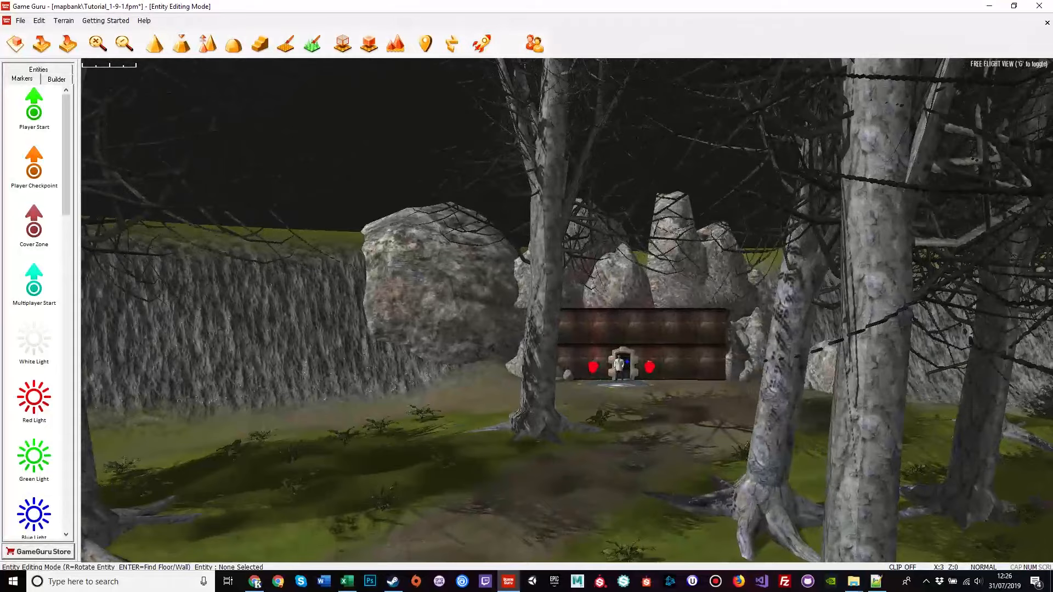
pyautogui.press('w')
pyautogui.moveTo(607, 549); pyautogui.dragTo(630, 536, button='right')
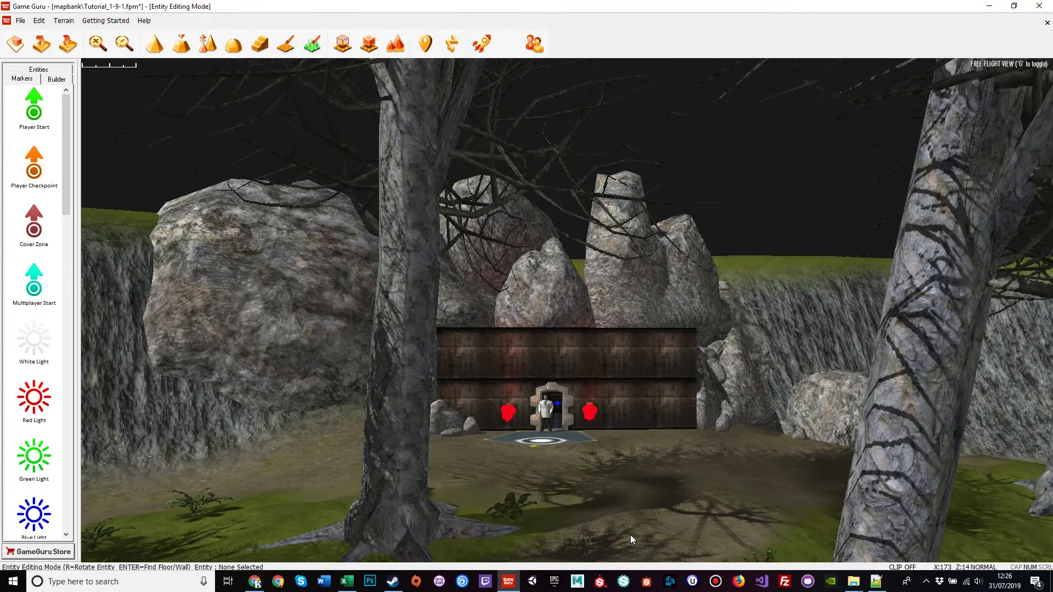
pyautogui.moveTo(617, 522); pyautogui.dragTo(954, 521, button='right')
pyautogui.press('s')
pyautogui.press('w')
pyautogui.moveTo(635, 406); pyautogui.dragTo(485, 510, button='right')
pyautogui.moveTo(662, 359); pyautogui.dragTo(644, 326, button='right')
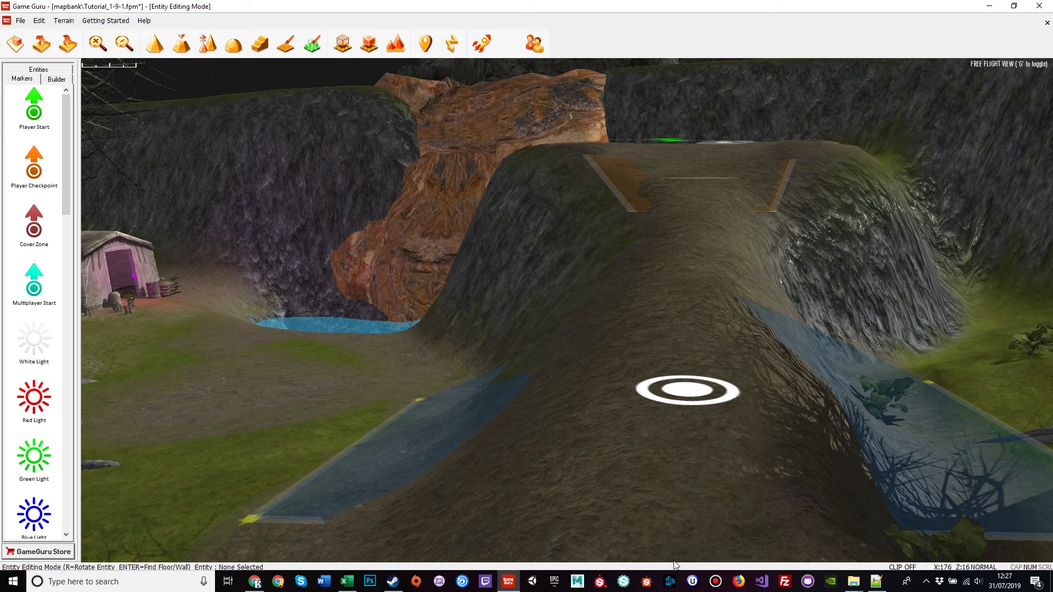
pyautogui.moveTo(605, 494); pyautogui.dragTo(652, 518, button='right')
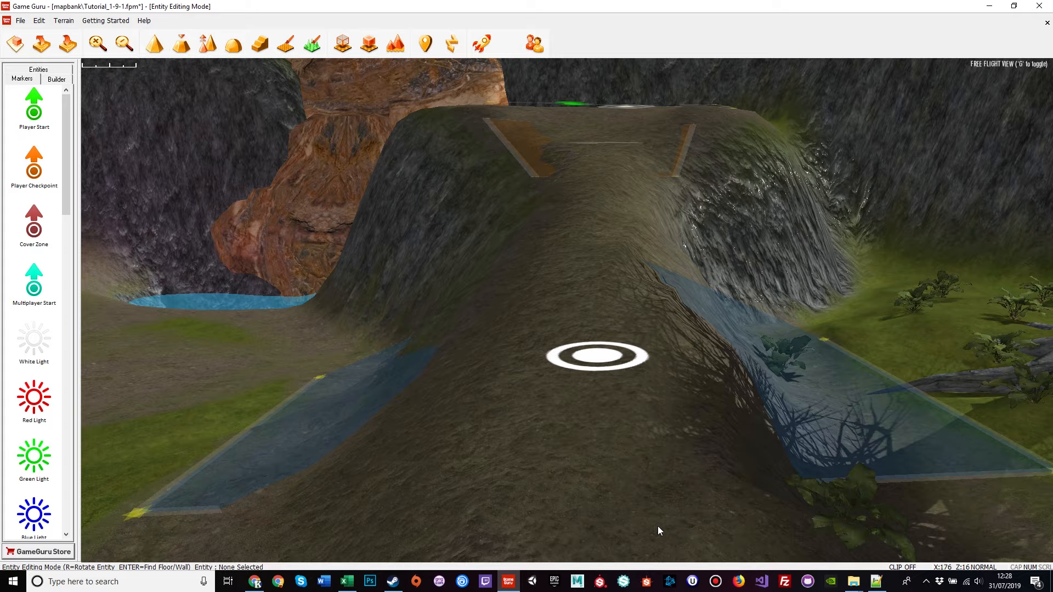
# Delete the zone marker in front of the white-coated character at the bunker doorway.
pyautogui.moveTo(661, 505); pyautogui.dragTo(143, 522, button='right')
pyautogui.press('w')
pyautogui.press('w')
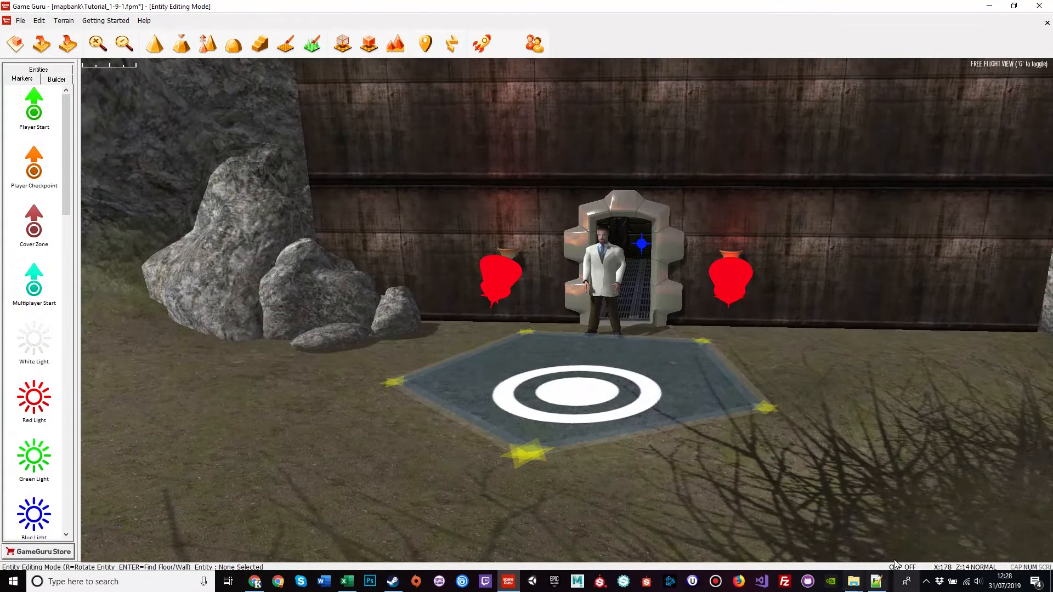
pyautogui.click(595, 409)
pyautogui.press('Delete')
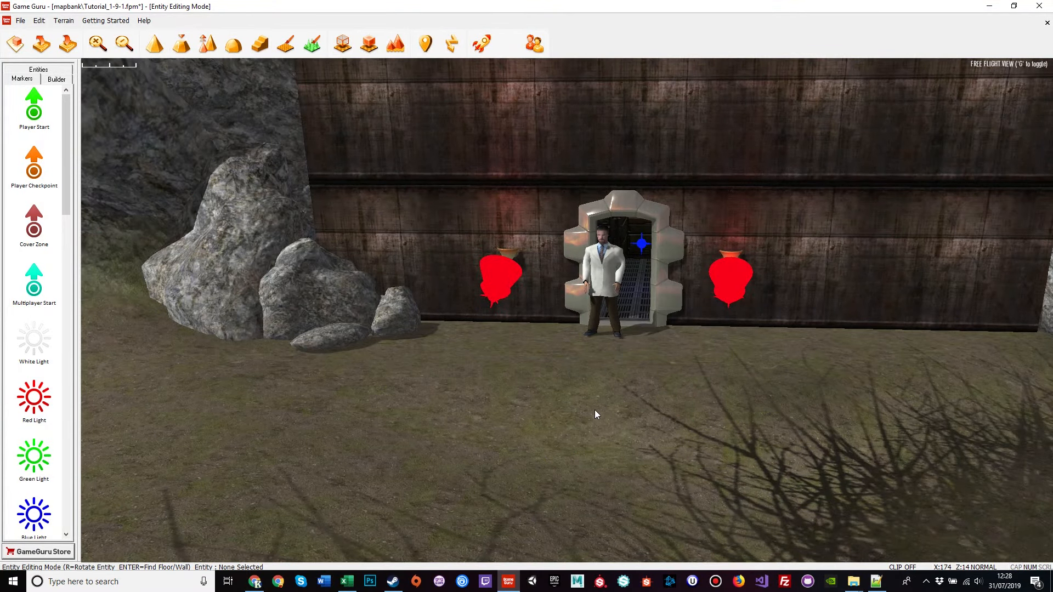
# Place a Sound Zone marker on the ground in front of the white-coated character at the bunker doorway.
pyautogui.moveTo(596, 415); pyautogui.dragTo(649, 427, button='right')
pyautogui.press('a')
pyautogui.scroll(-3, 34, 370)
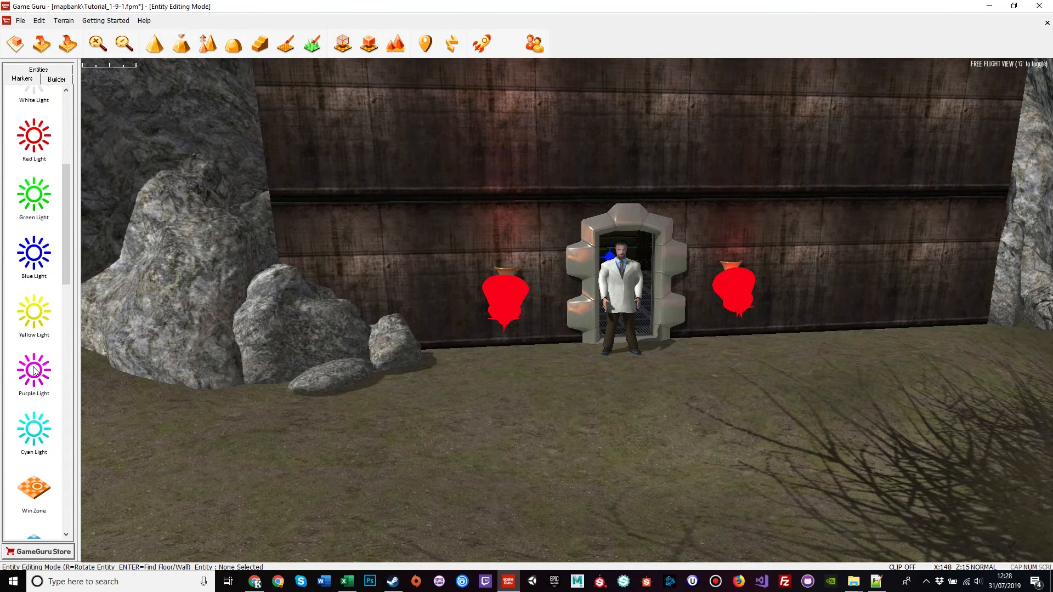
pyautogui.scroll(-4, 34, 371)
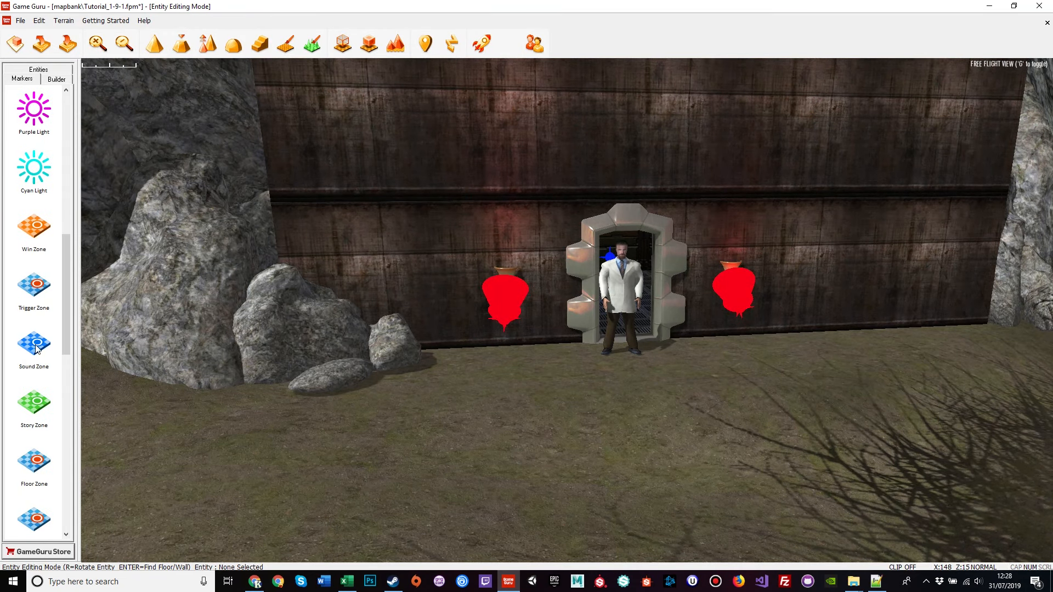
pyautogui.click(35, 346)
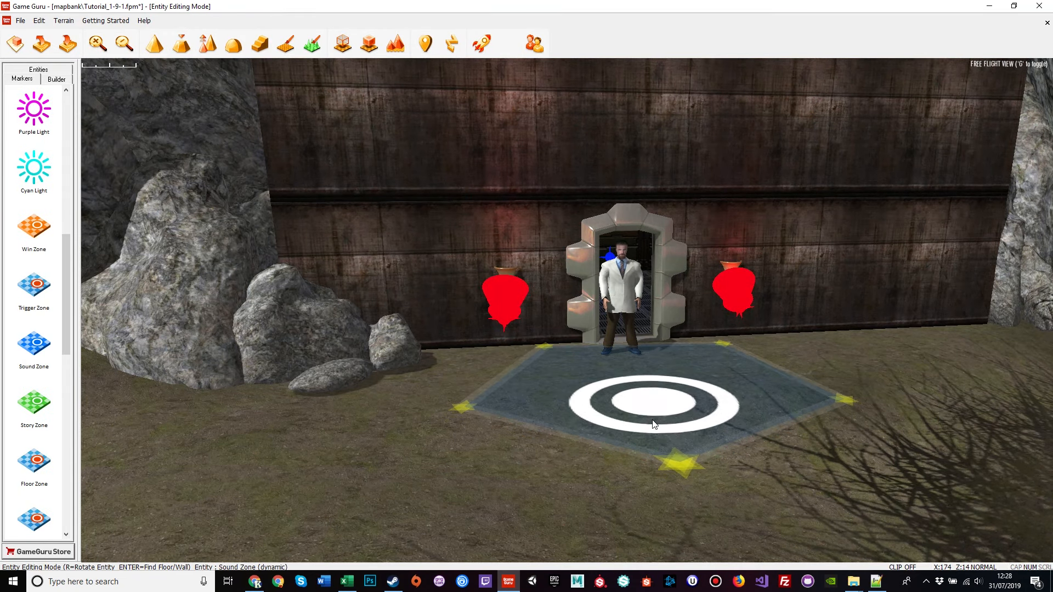
pyautogui.click(641, 393)
# Lower the new Sound Zone vertically so it lies on the ground before the bunker doorway.
pyautogui.moveTo(641, 393); pyautogui.dragTo(666, 254, button='right')
pyautogui.press('w')
pyautogui.click(665, 254)
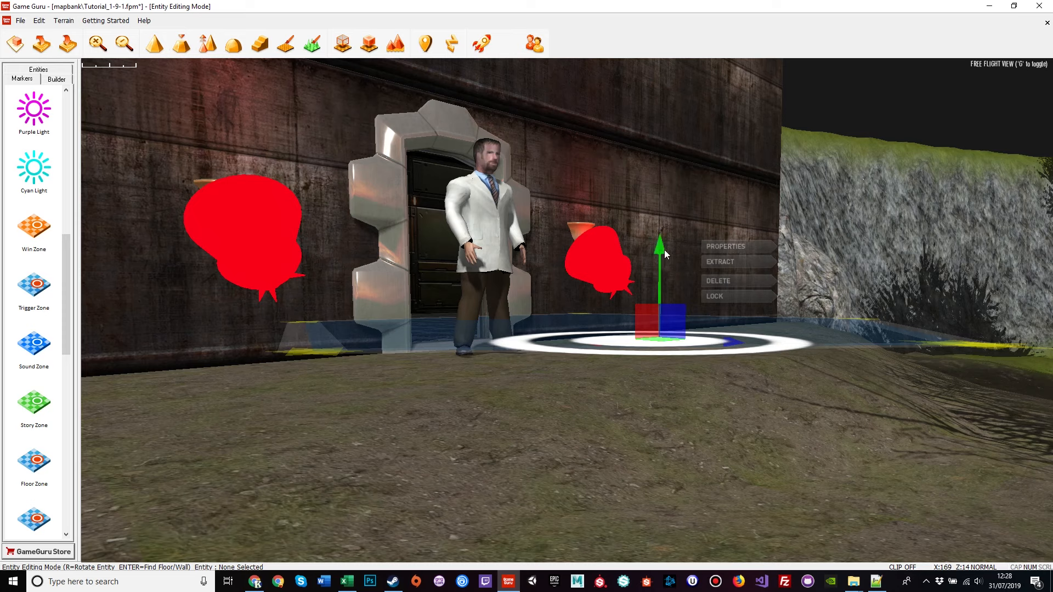
pyautogui.click(665, 249)
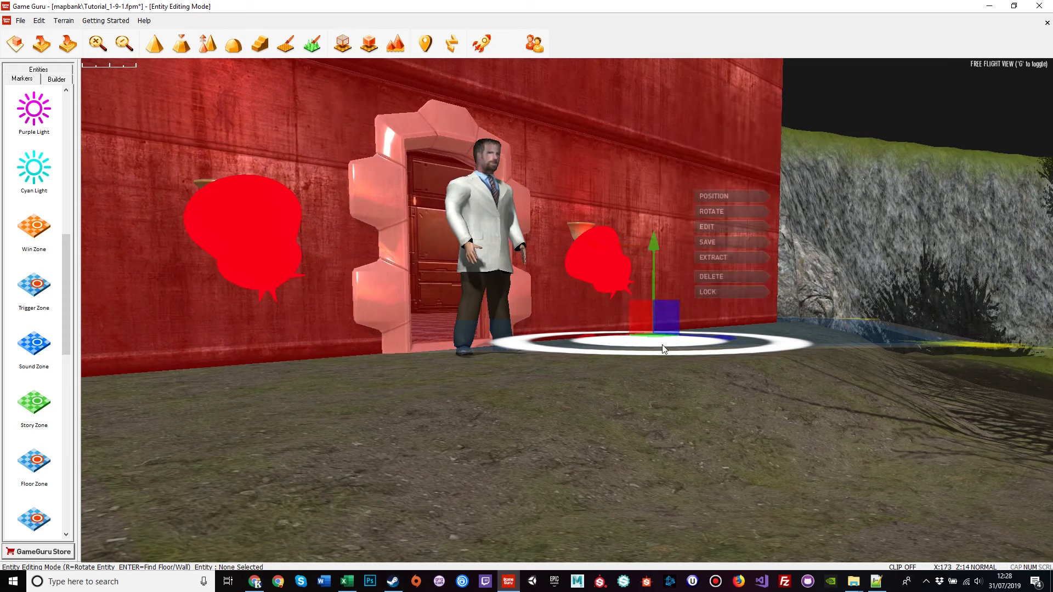
pyautogui.click(688, 350)
pyautogui.moveTo(666, 265)
pyautogui.mouseDown()
pyautogui.moveTo(666, 313)
pyautogui.moveTo(666, 295)
pyautogui.mouseUp()
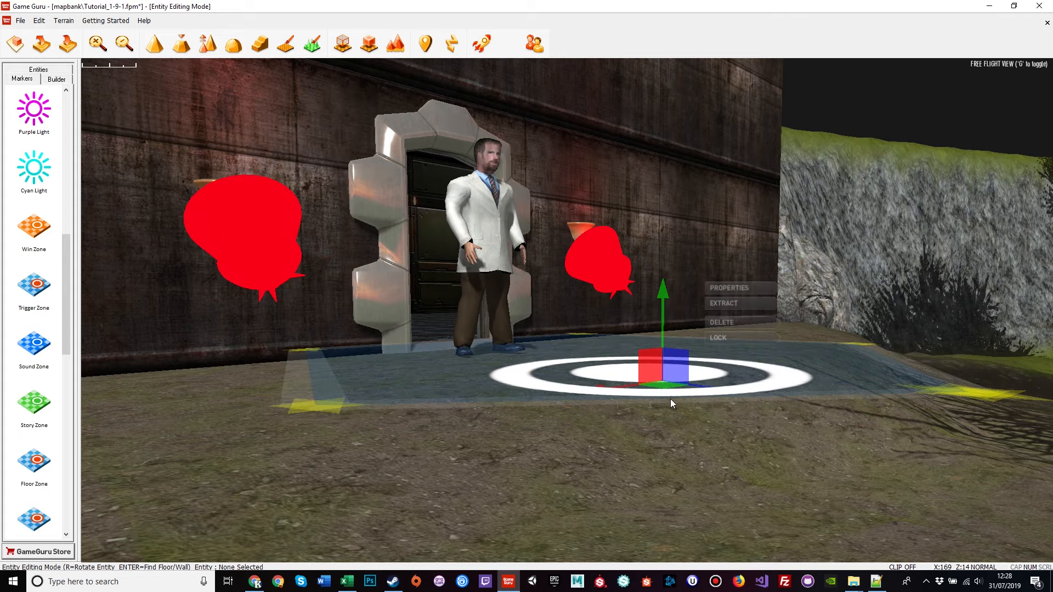
pyautogui.click(686, 447)
pyautogui.press('w')
pyautogui.moveTo(686, 448); pyautogui.dragTo(747, 477, button='right')
pyautogui.press('s')
pyautogui.moveTo(685, 412); pyautogui.dragTo(643, 530, button='right')
pyautogui.press('a')
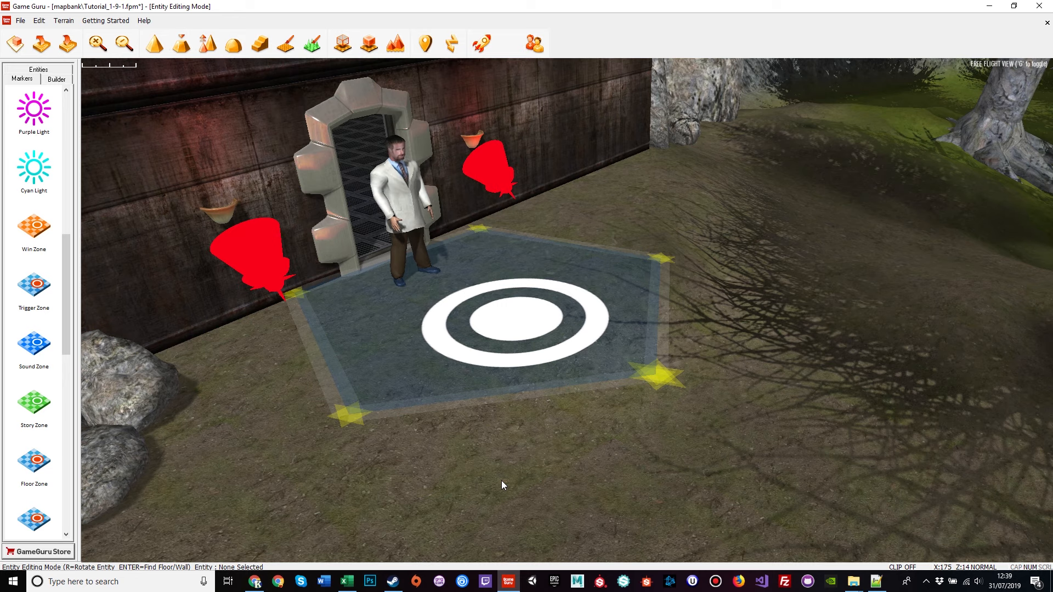
# Launch Audacity and dismiss its welcome window.
pyautogui.press('super')
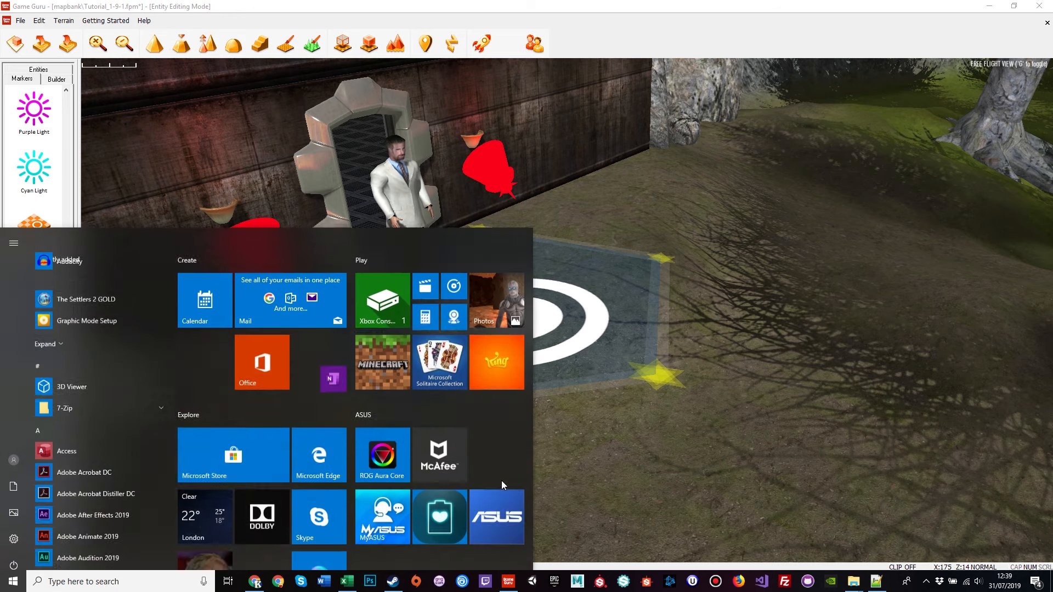
pyautogui.write('audio')
pyautogui.press('Return')
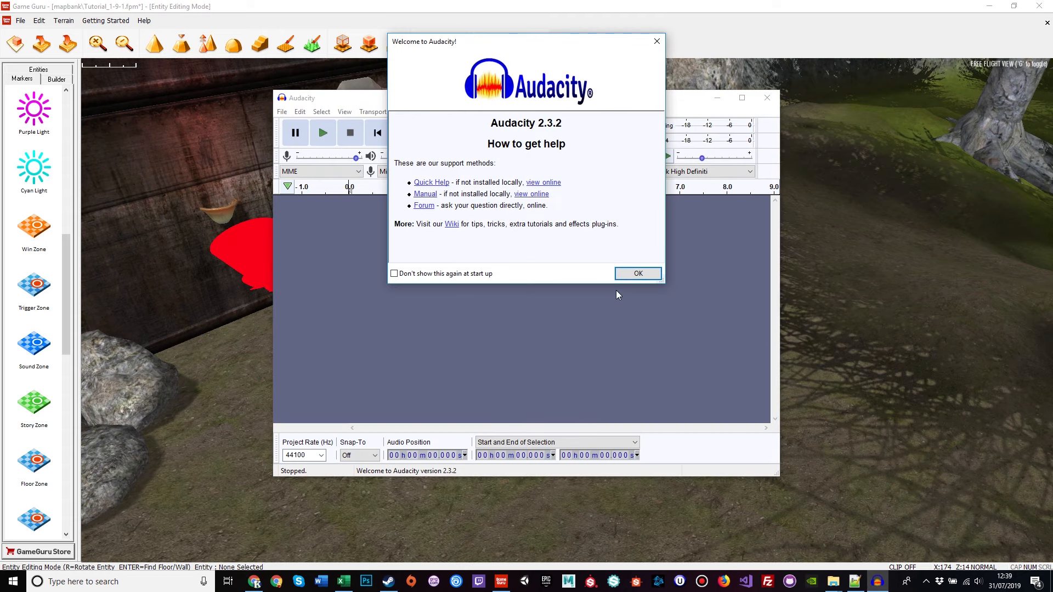
pyautogui.click(625, 274)
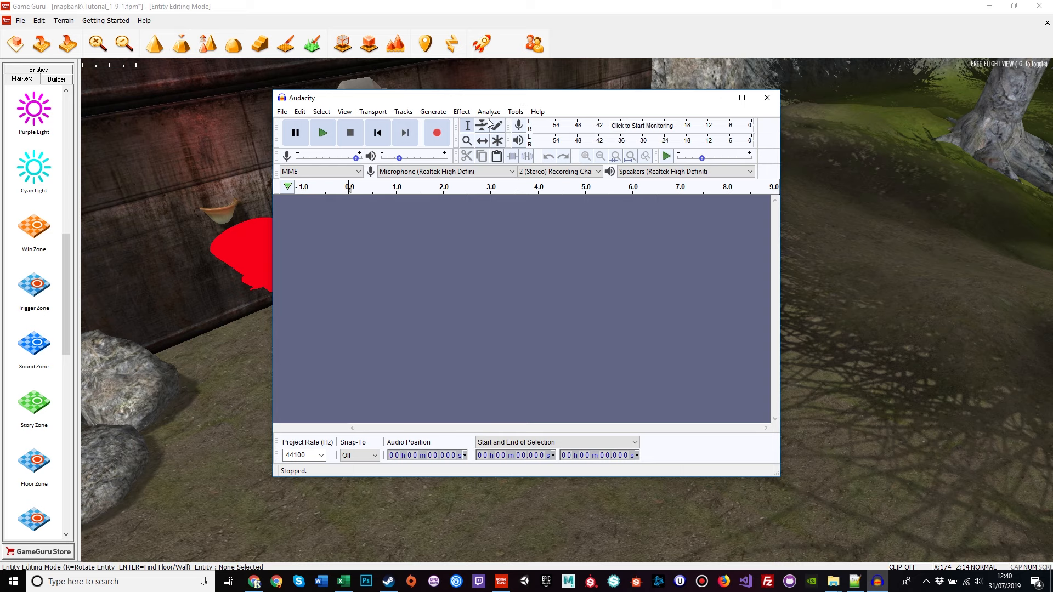
# Record the scientist's first voice line from the microphone and play it back.
pyautogui.click(437, 133)
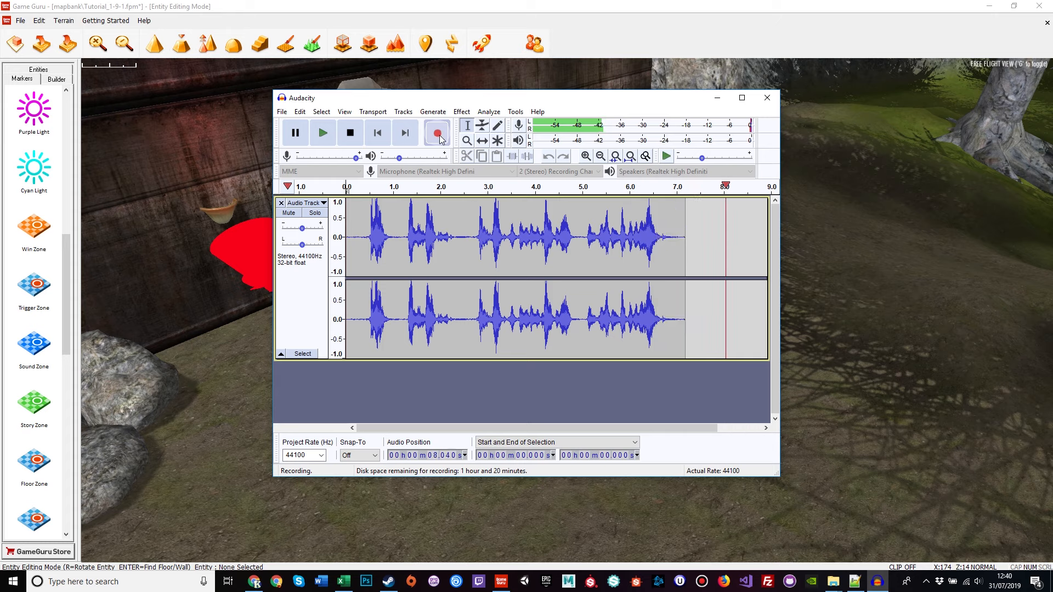
pyautogui.click(351, 134)
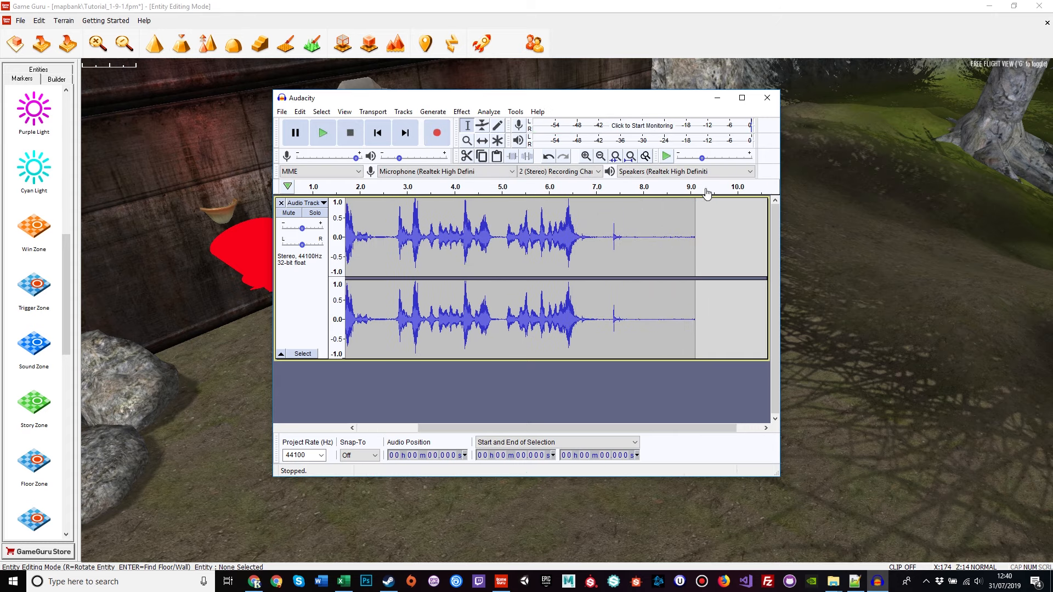
pyautogui.click(324, 129)
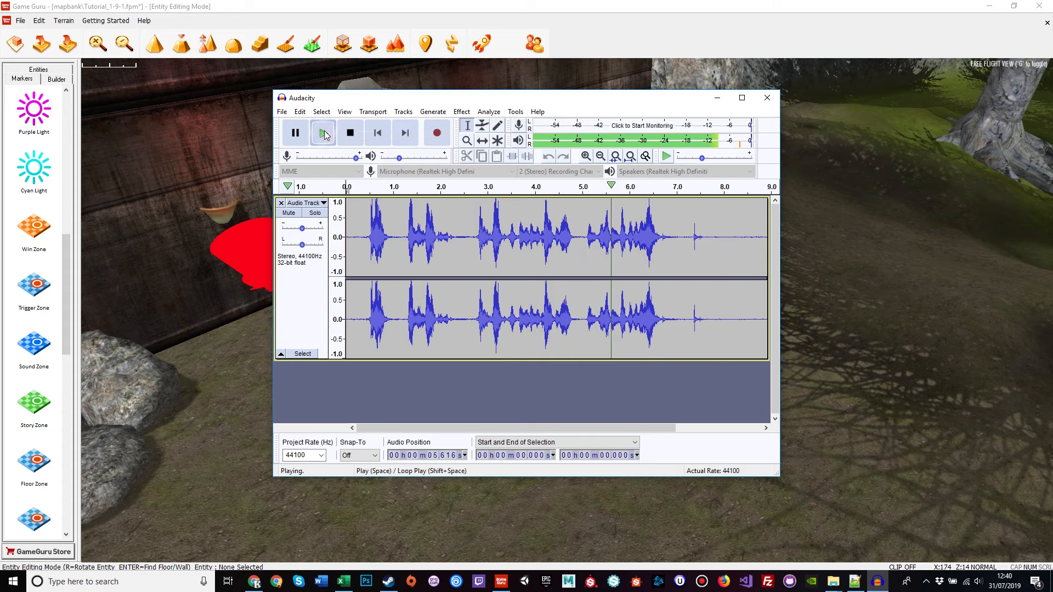
pyautogui.click(324, 133)
pyautogui.click(324, 133)
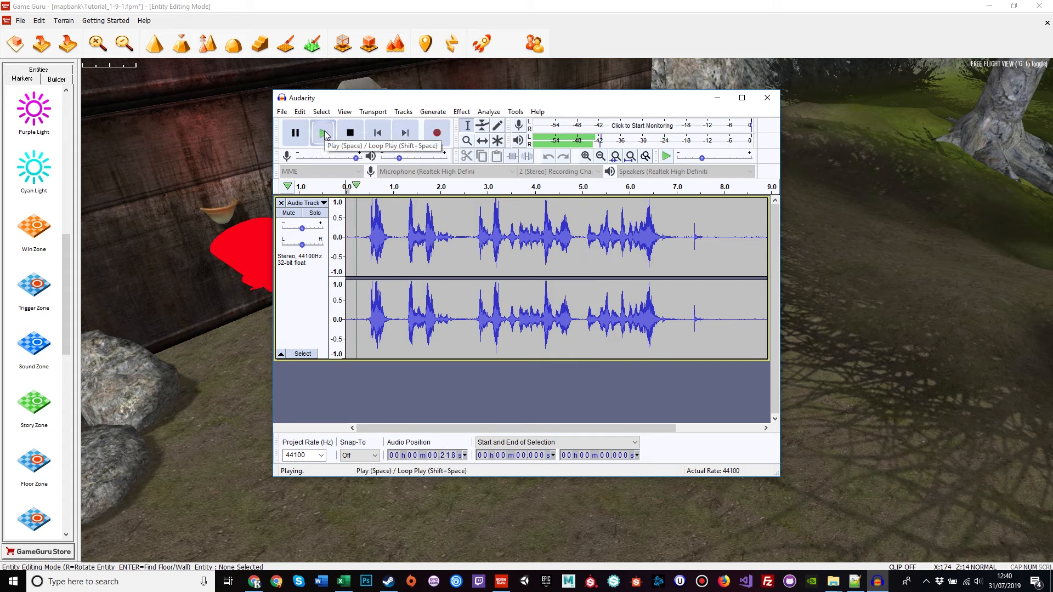
pyautogui.click(361, 131)
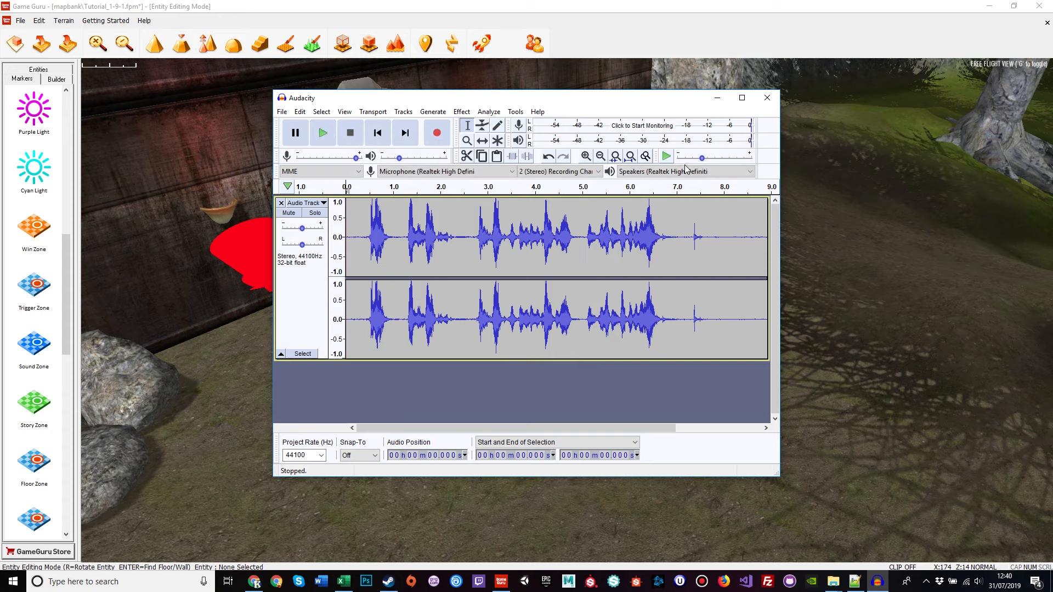
# Replay the voice recording from near its start using the timeline's quick-play range, up to about 7 seconds.
pyautogui.click(682, 210)
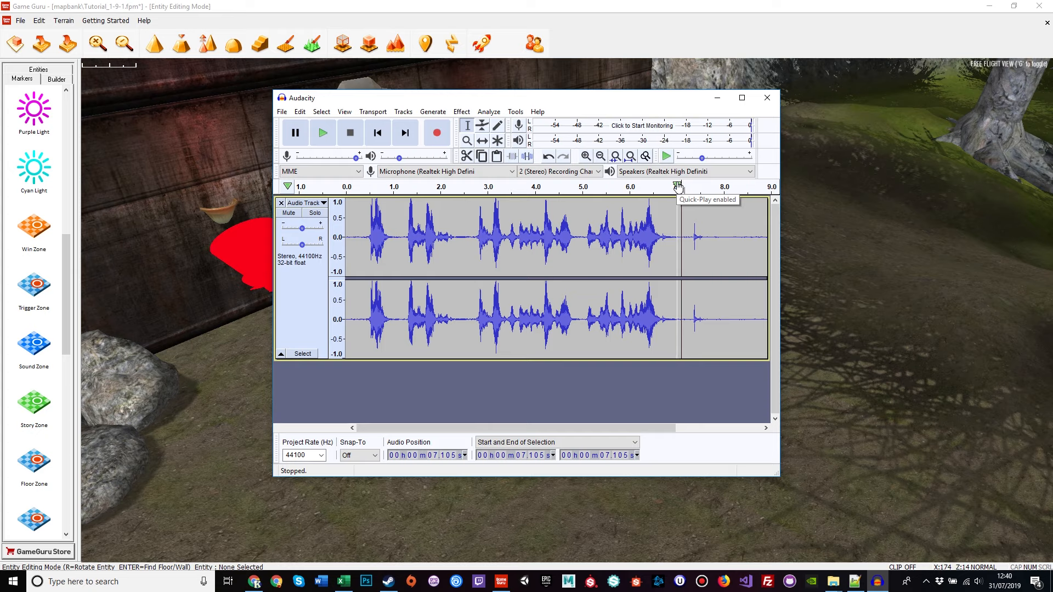
pyautogui.moveTo(678, 186); pyautogui.dragTo(451, 187)
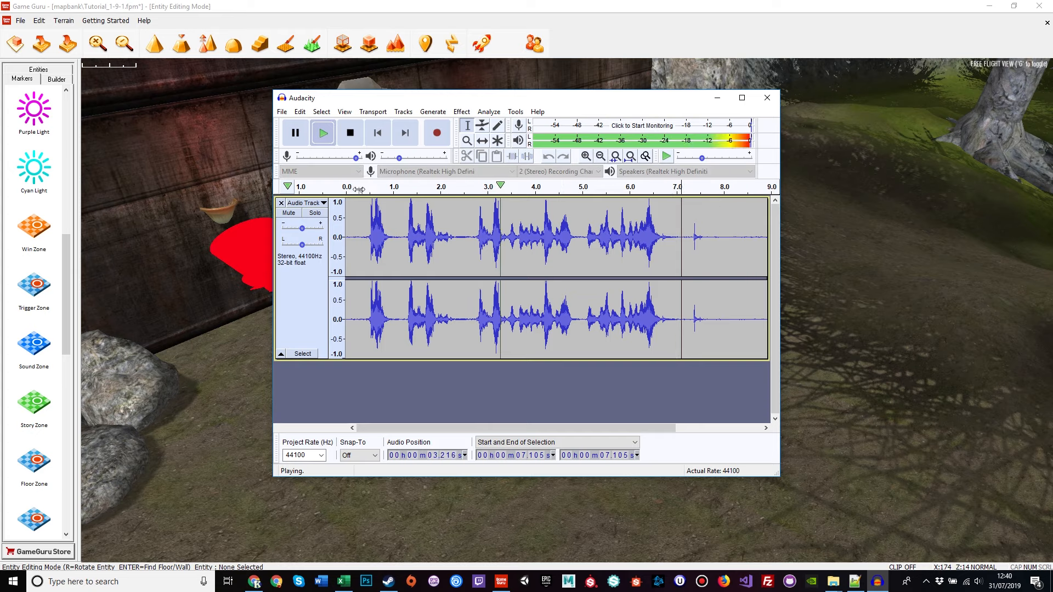
pyautogui.moveTo(682, 185); pyautogui.dragTo(683, 185)
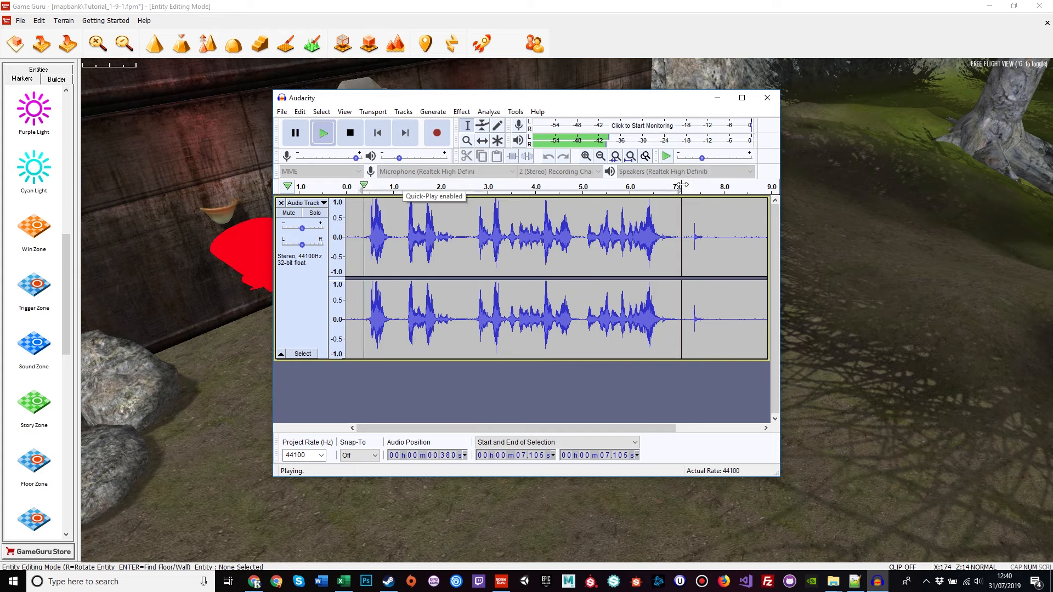
pyautogui.click(341, 144)
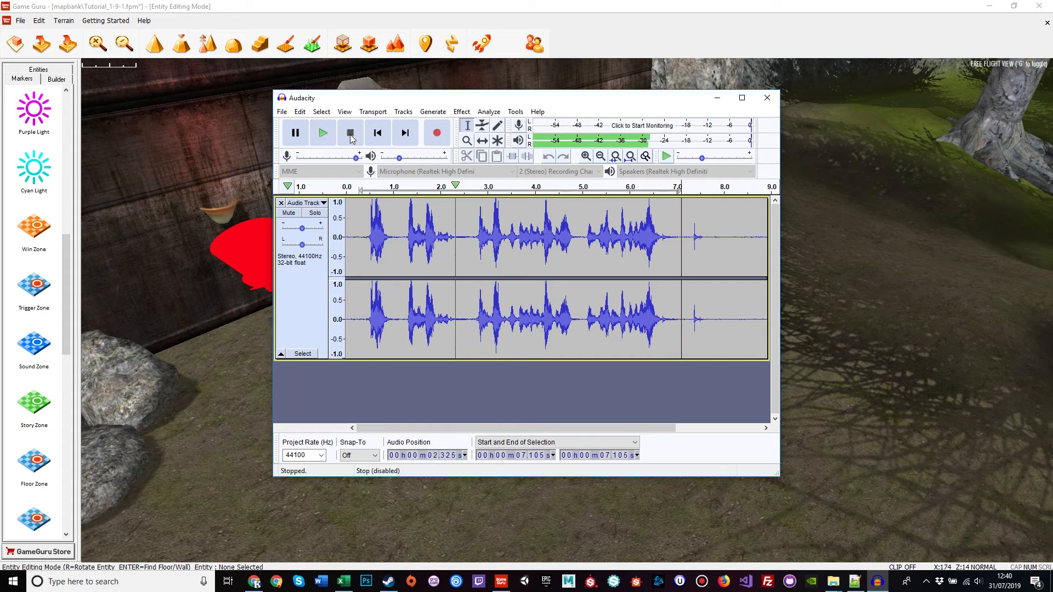
# Export the voice recording as a WAV file named scientisttalk01, leaving the metadata tags empty.
pyautogui.click(282, 112)
pyautogui.moveTo(317, 197)
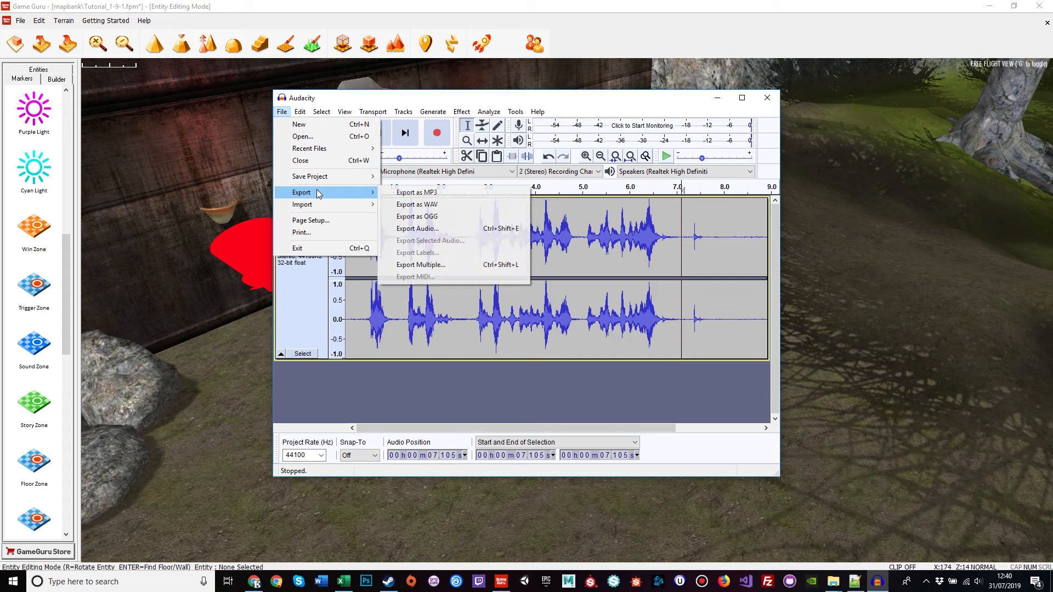
pyautogui.click(417, 209)
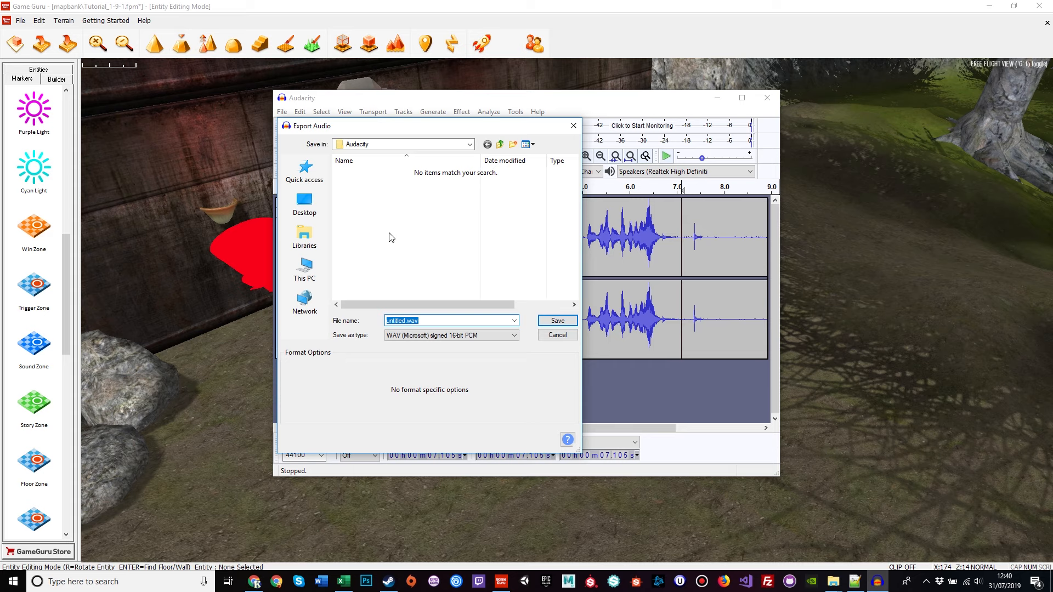
pyautogui.write('scientisttalk01')
pyautogui.press('Return')
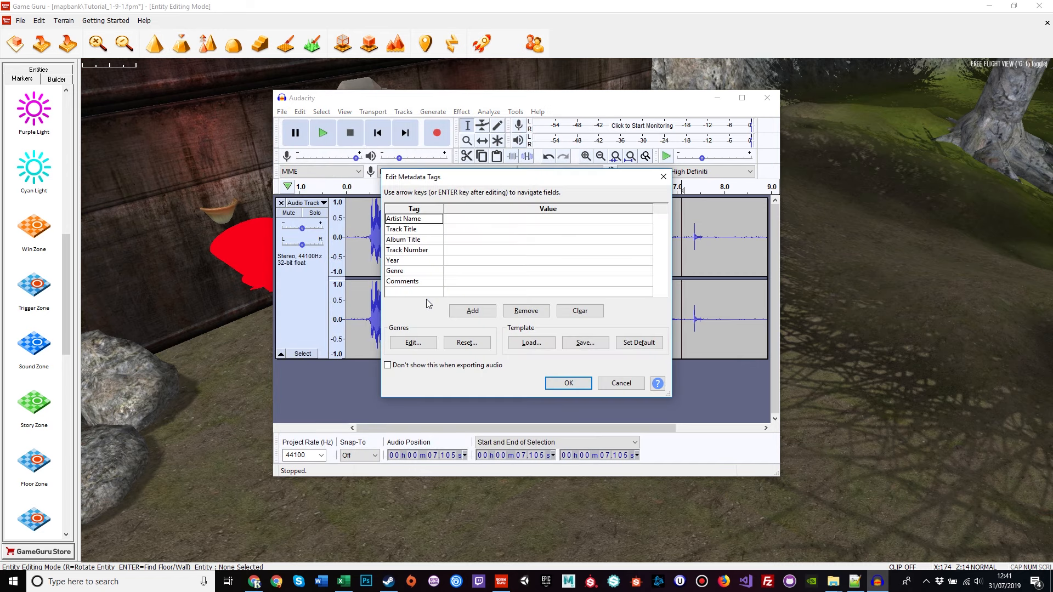
pyautogui.click(568, 383)
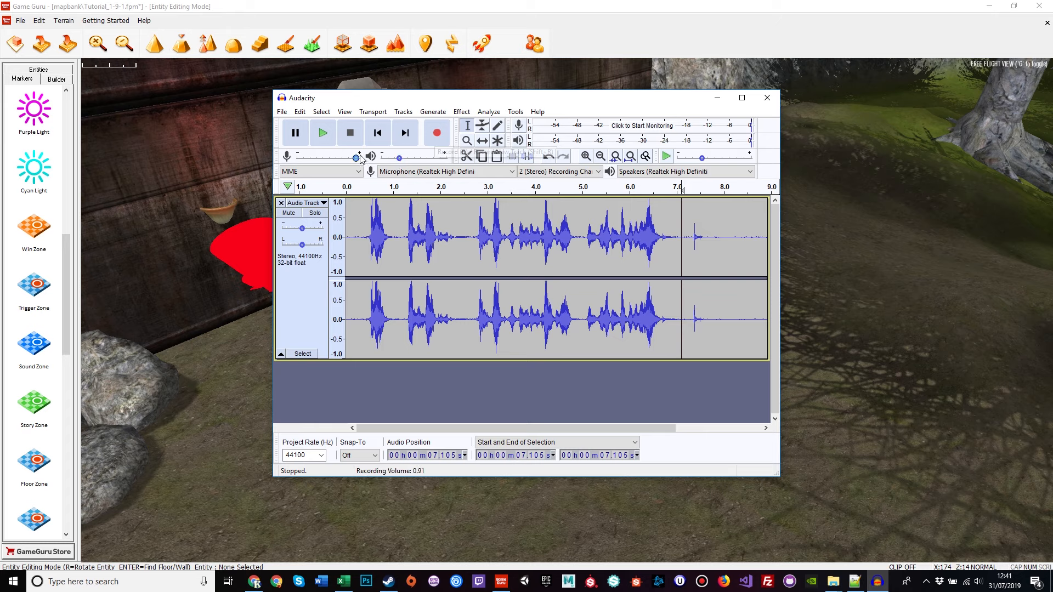
# Replace the exported track with a newly recorded second voice line and play it back.
pyautogui.click(280, 203)
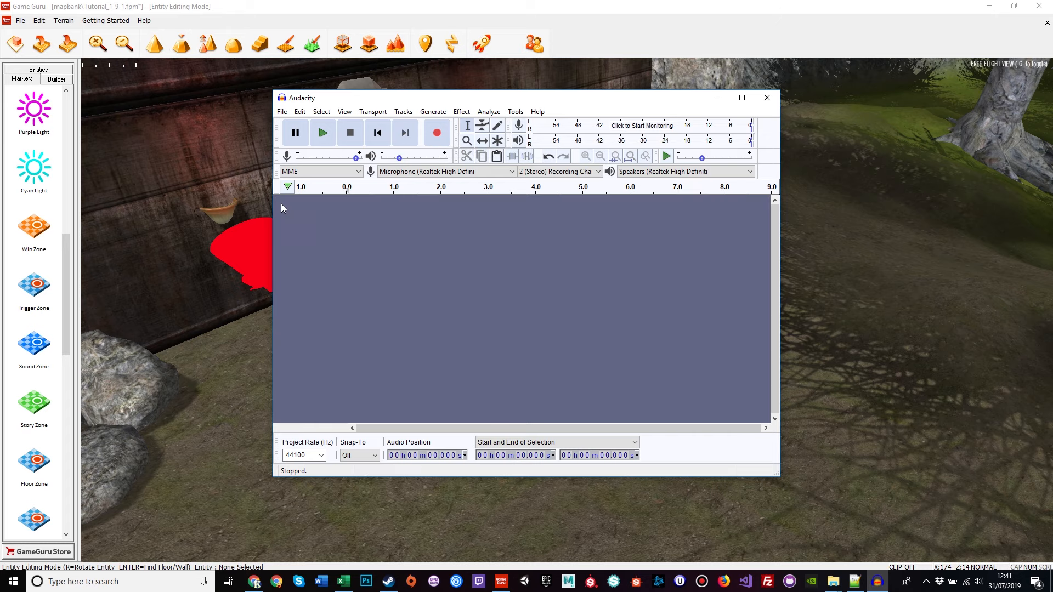
pyautogui.click(444, 138)
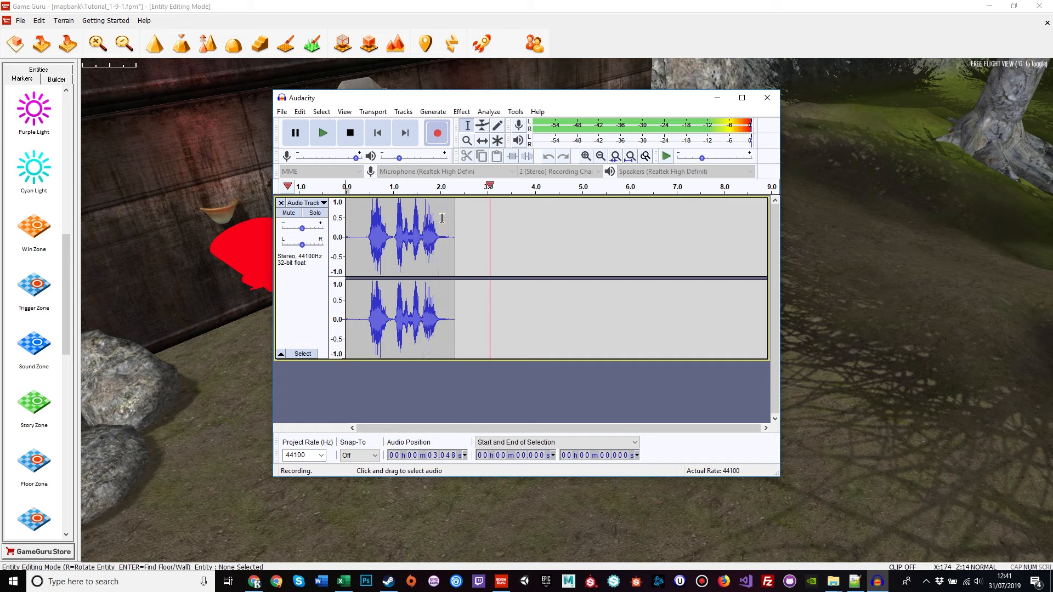
pyautogui.click(350, 134)
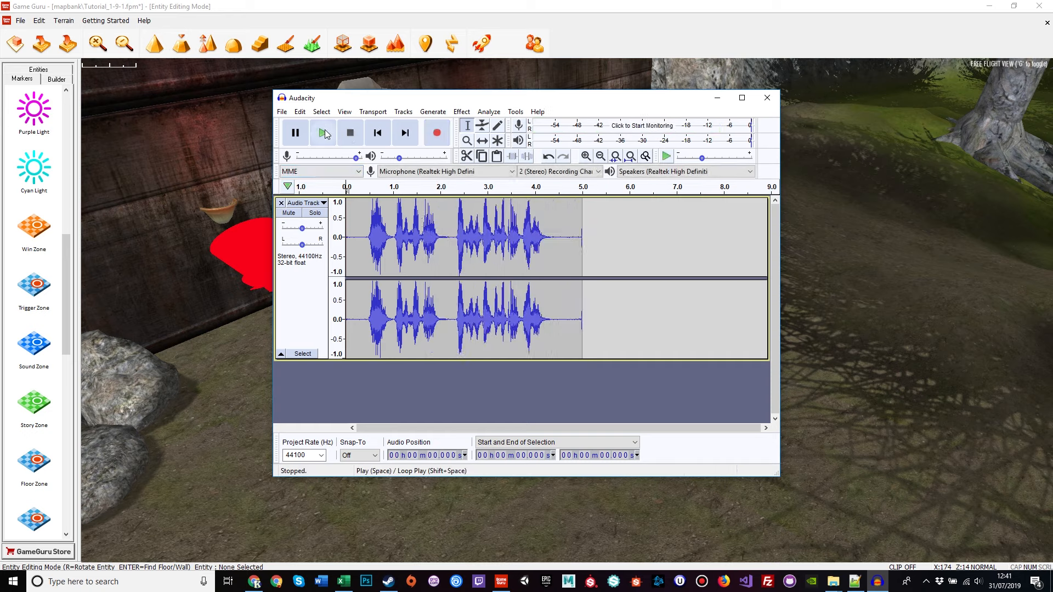
pyautogui.click(324, 133)
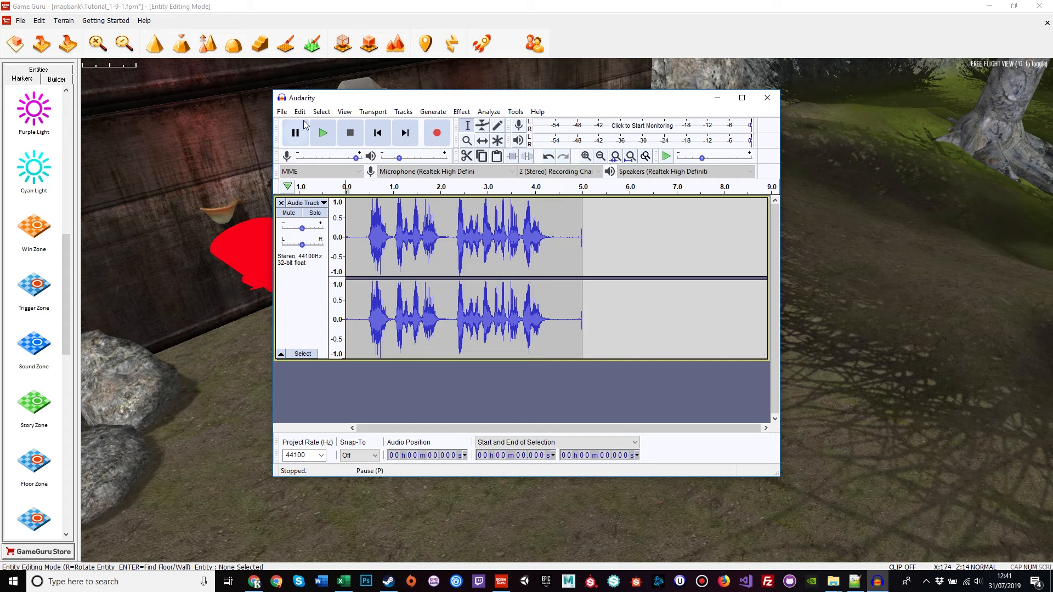
# Export the second voice recording as a WAV file named satyrtalking01, leaving the metadata tags empty.
pyautogui.click(282, 111)
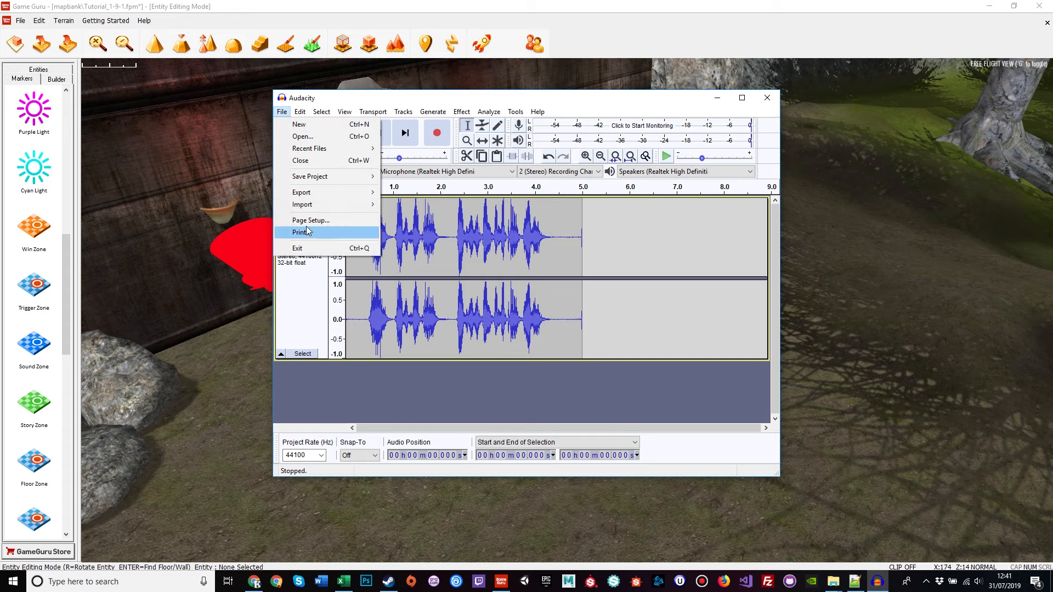
pyautogui.moveTo(304, 192)
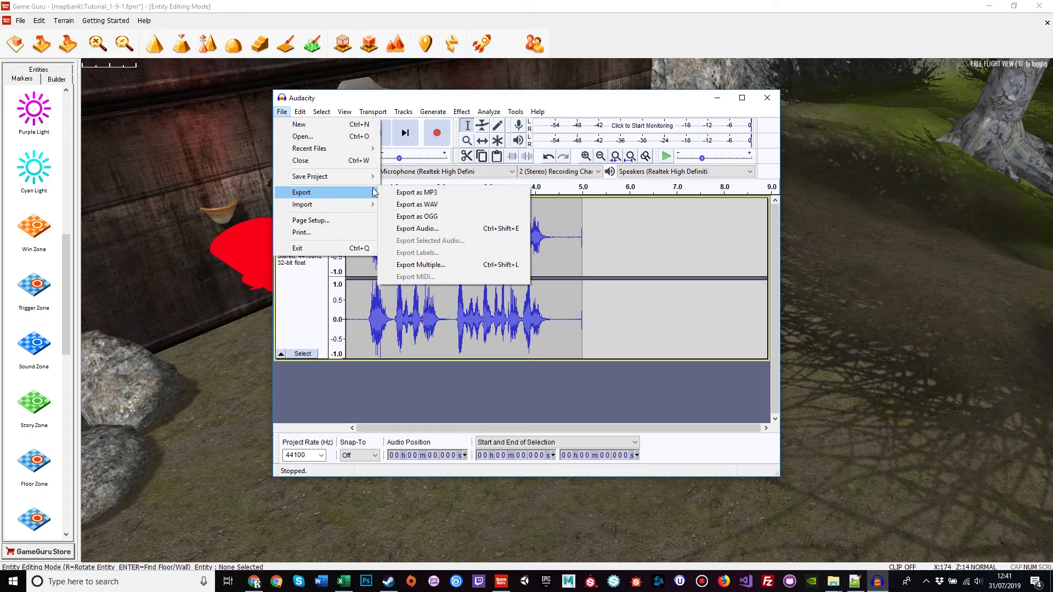
pyautogui.click(446, 206)
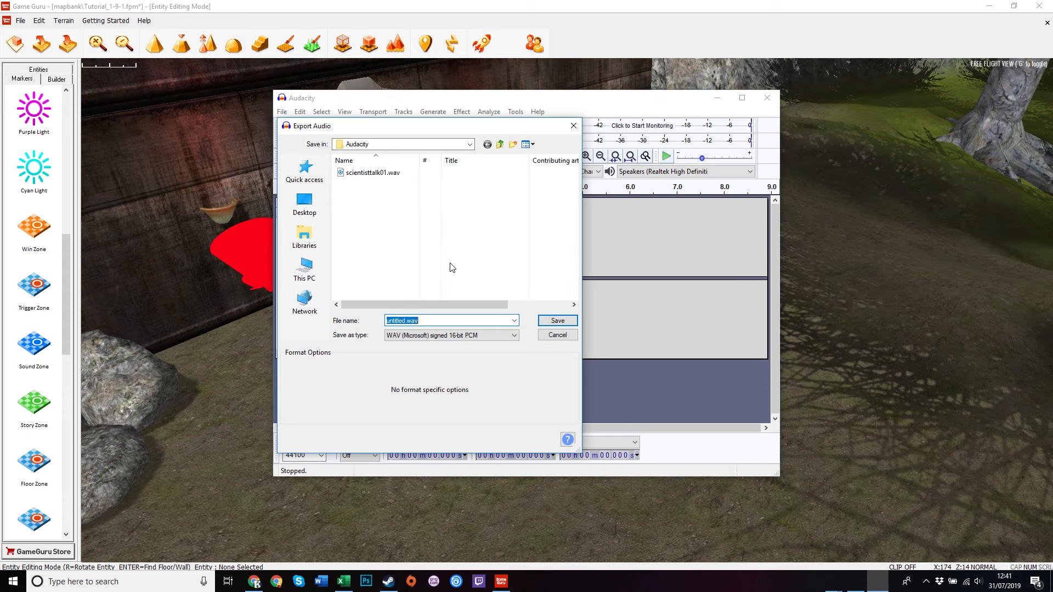
pyautogui.write('saty')
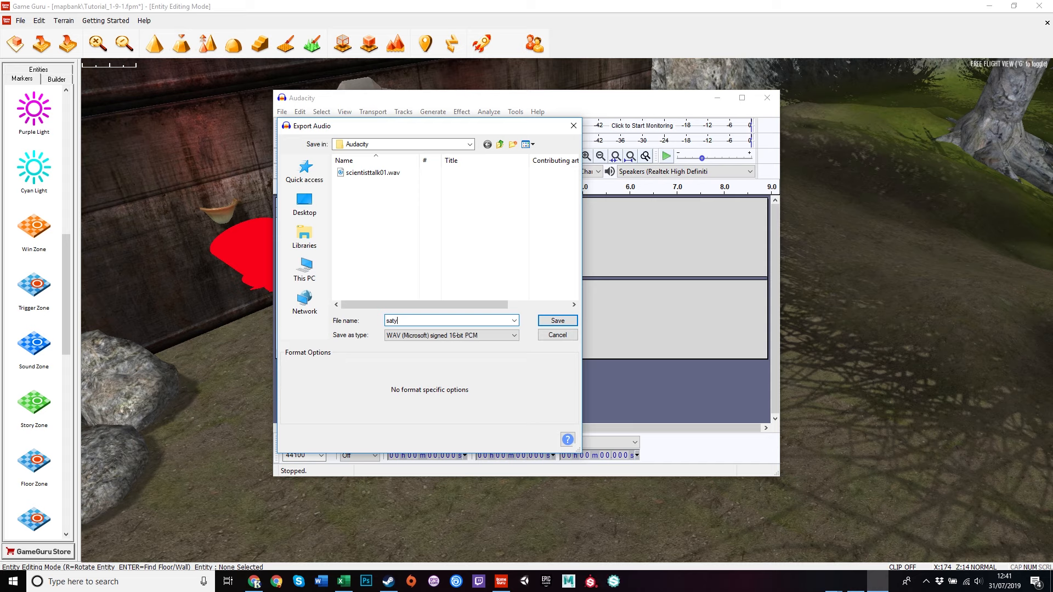
pyautogui.write('r')
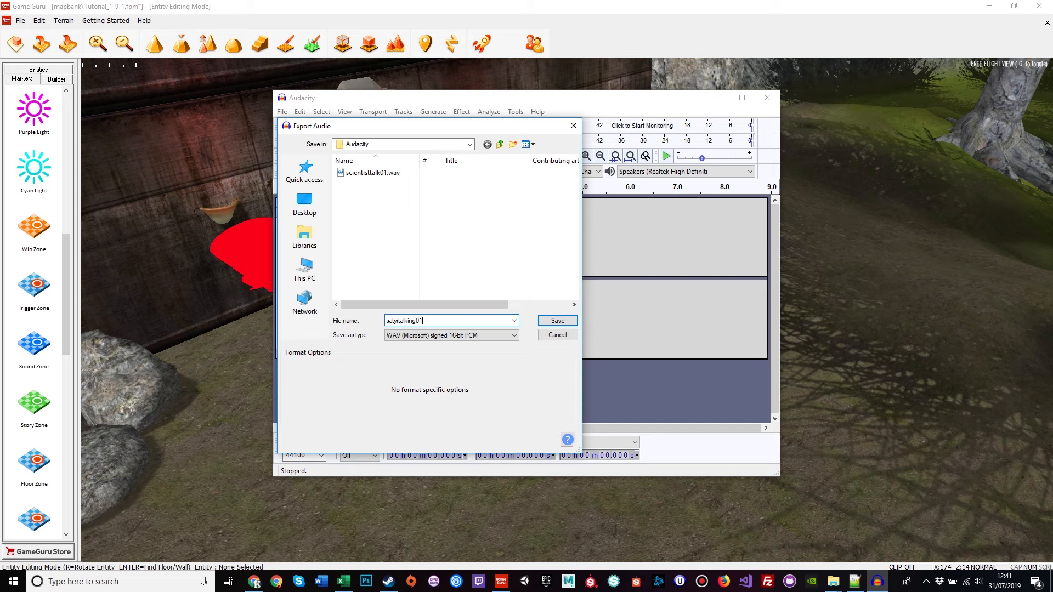
pyautogui.write('talking01')
pyautogui.press('Return')
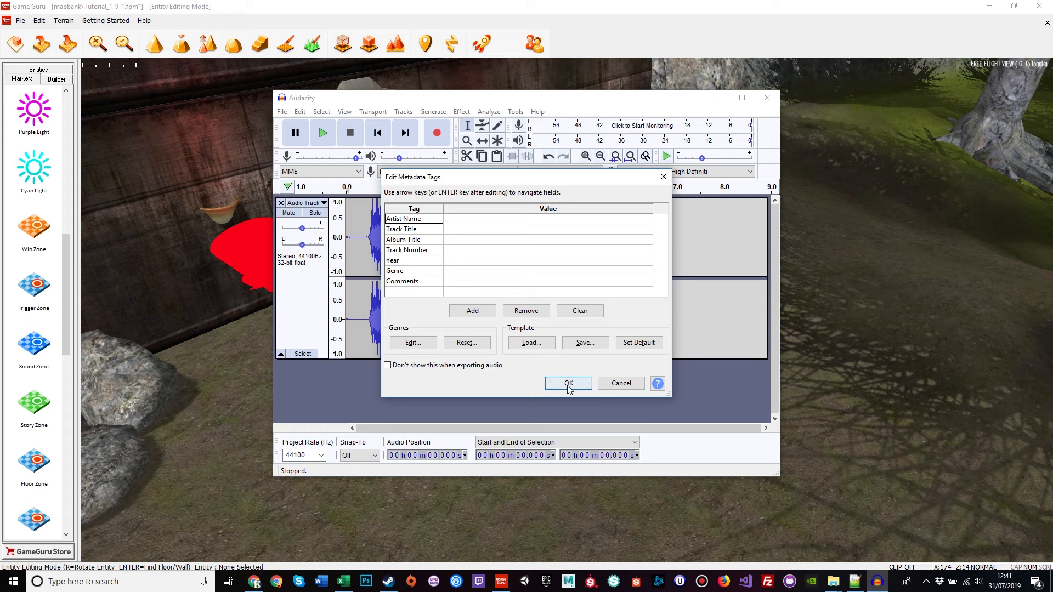
pyautogui.click(569, 383)
pyautogui.click(282, 112)
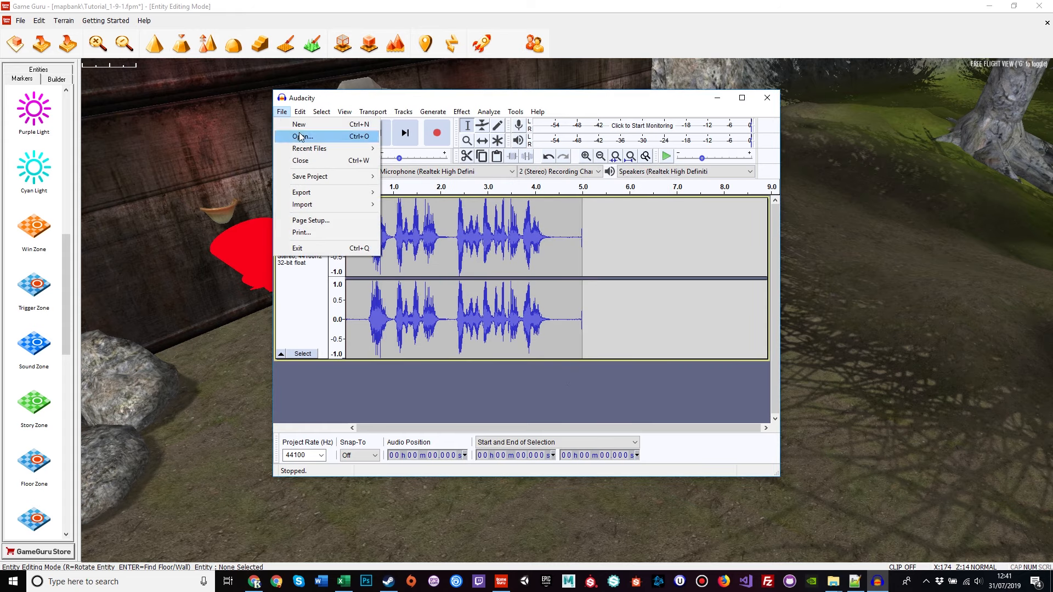
pyautogui.moveTo(306, 149)
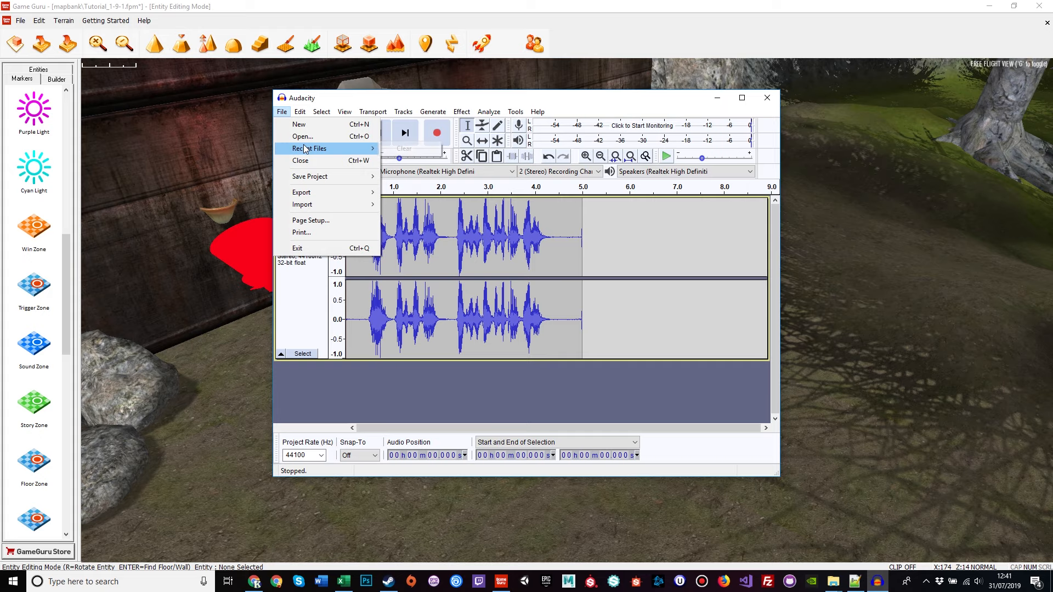
pyautogui.click(286, 114)
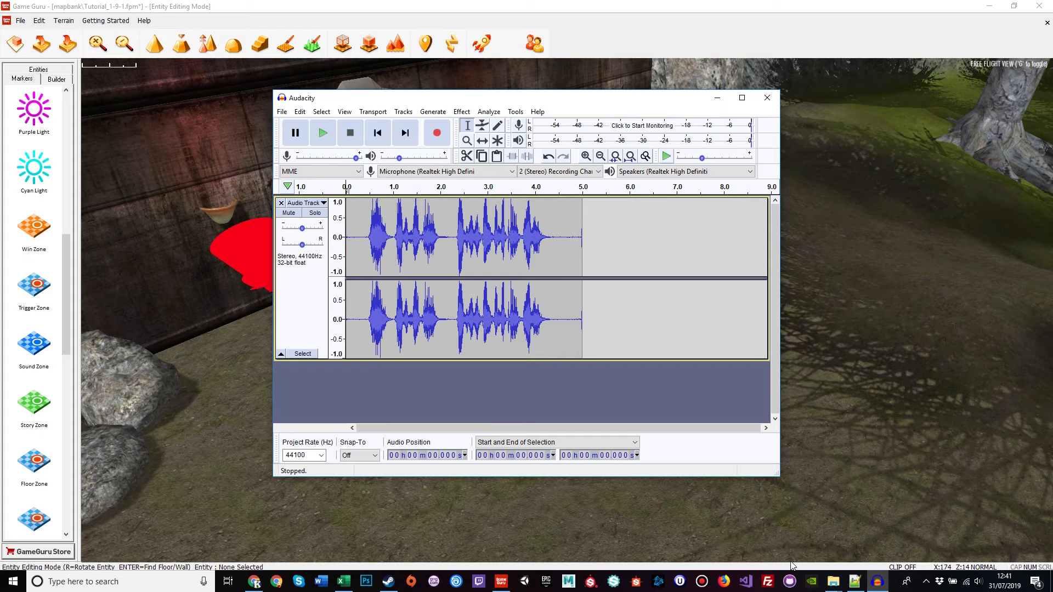
# In File Explorer, copy satyrtalking01.wav and scientisttalk01.wav from the Audacity documents folder and bring up Game Guru's audiobank folder.
pyautogui.click(833, 581)
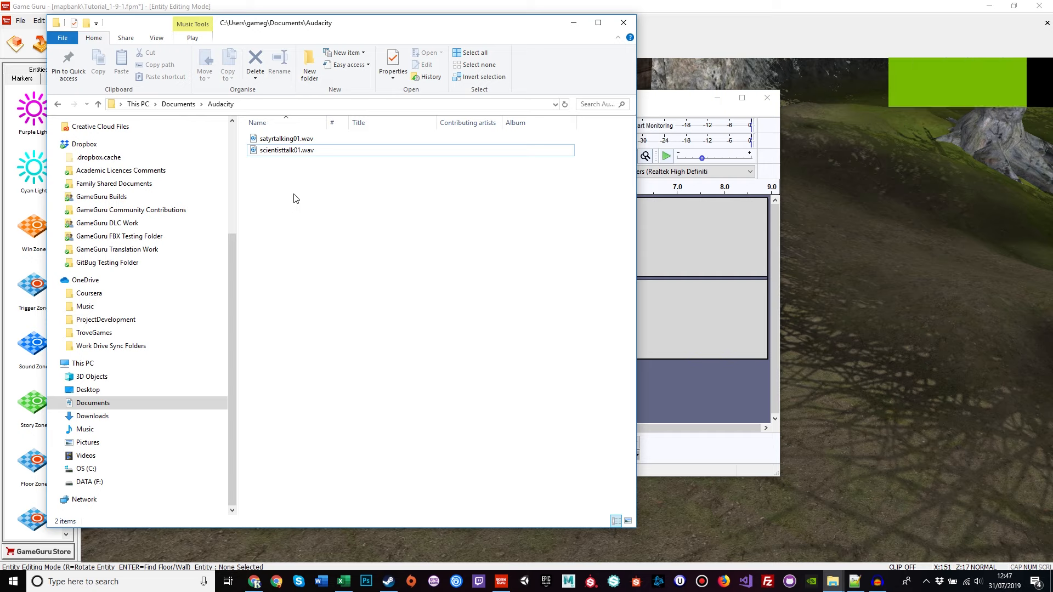
pyautogui.click(287, 138)
pyautogui.keyDown('shift'); pyautogui.click(295, 151); pyautogui.keyUp('shift')
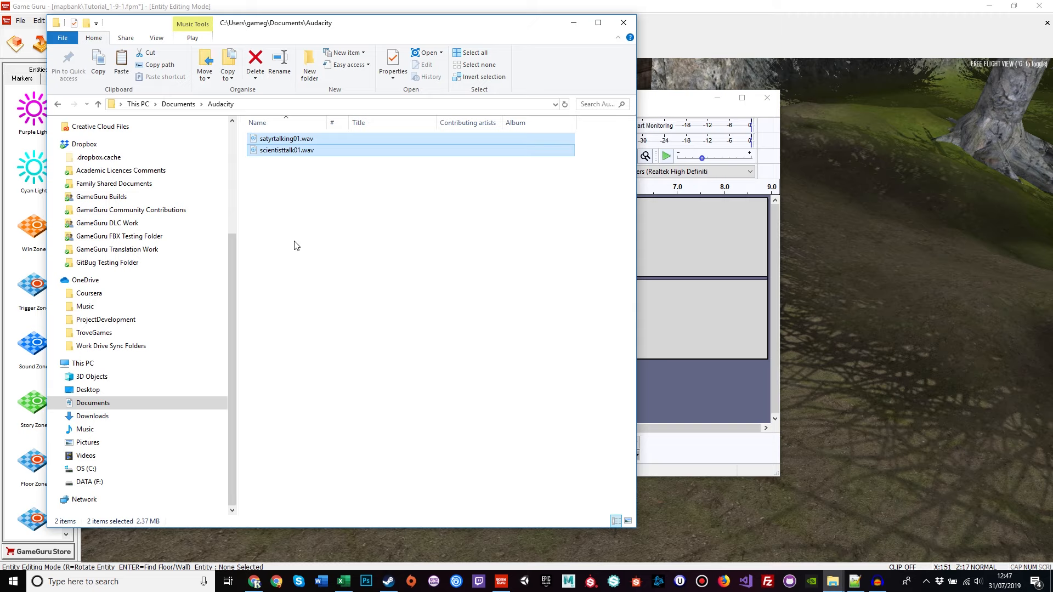
pyautogui.moveTo(844, 571)
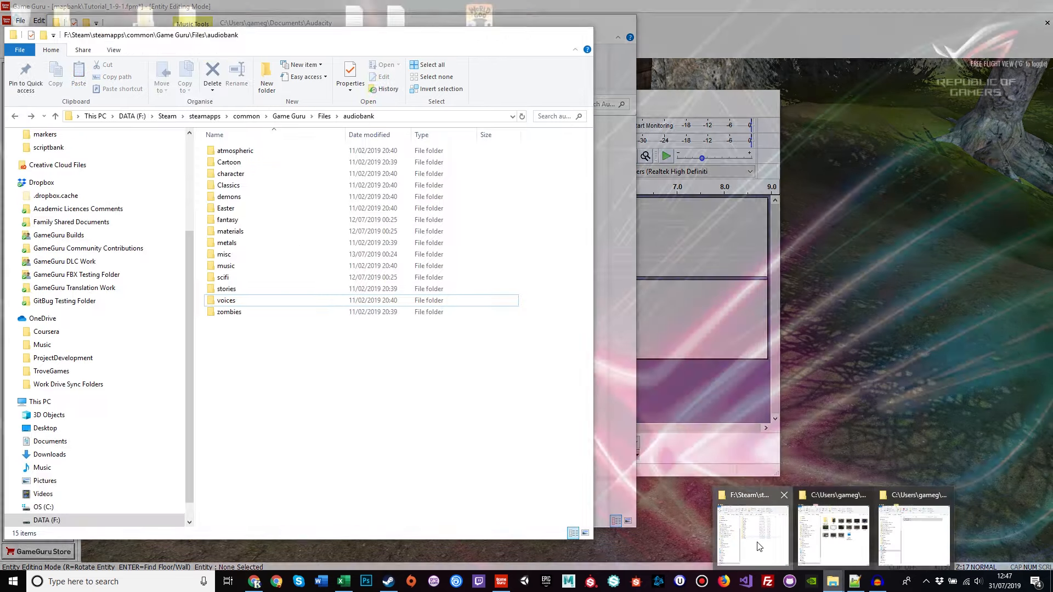
pyautogui.click(839, 501)
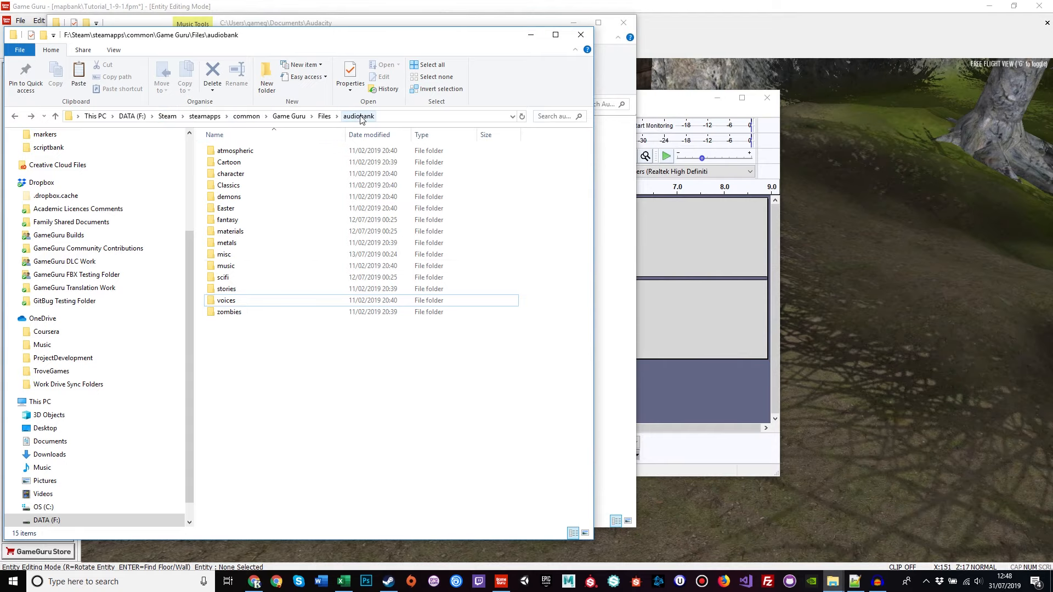
# In Game Guru, check the Sound0 path in the Sound Zone's properties and leave them without applying changes.
pyautogui.click(500, 581)
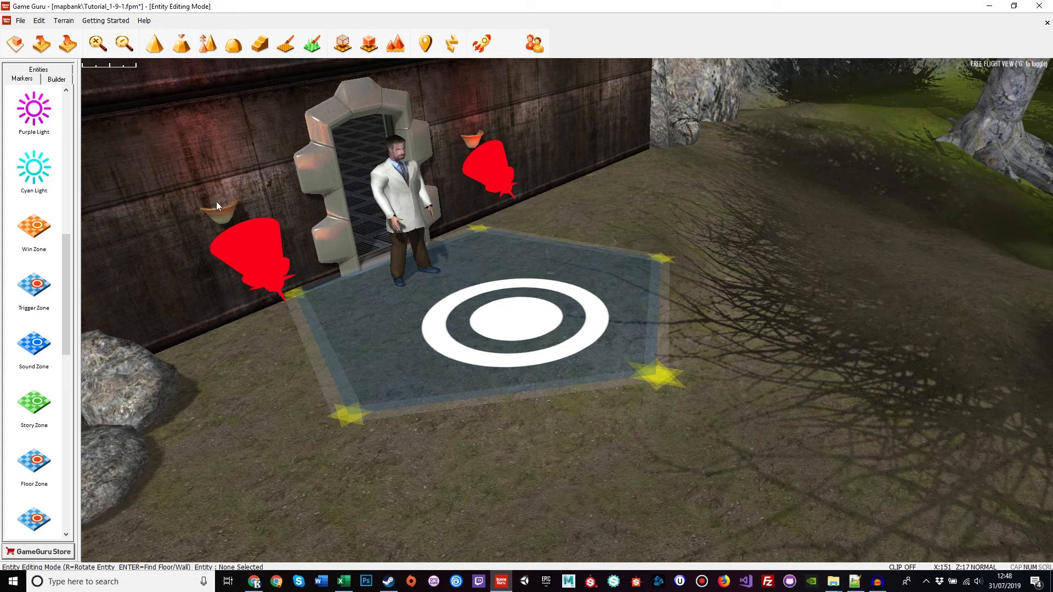
pyautogui.click(499, 325)
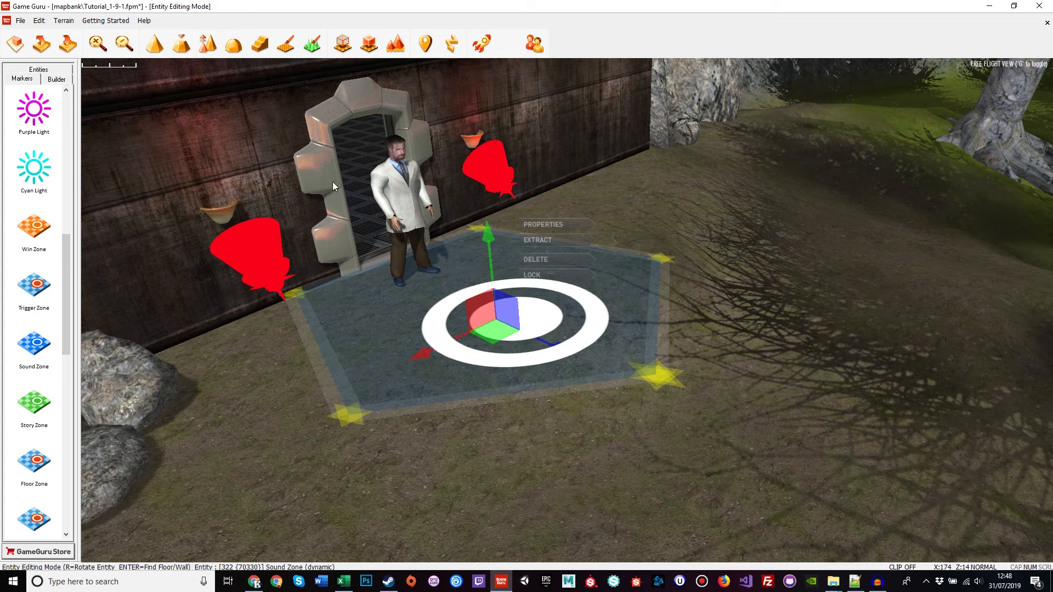
pyautogui.click(549, 224)
pyautogui.click(174, 122)
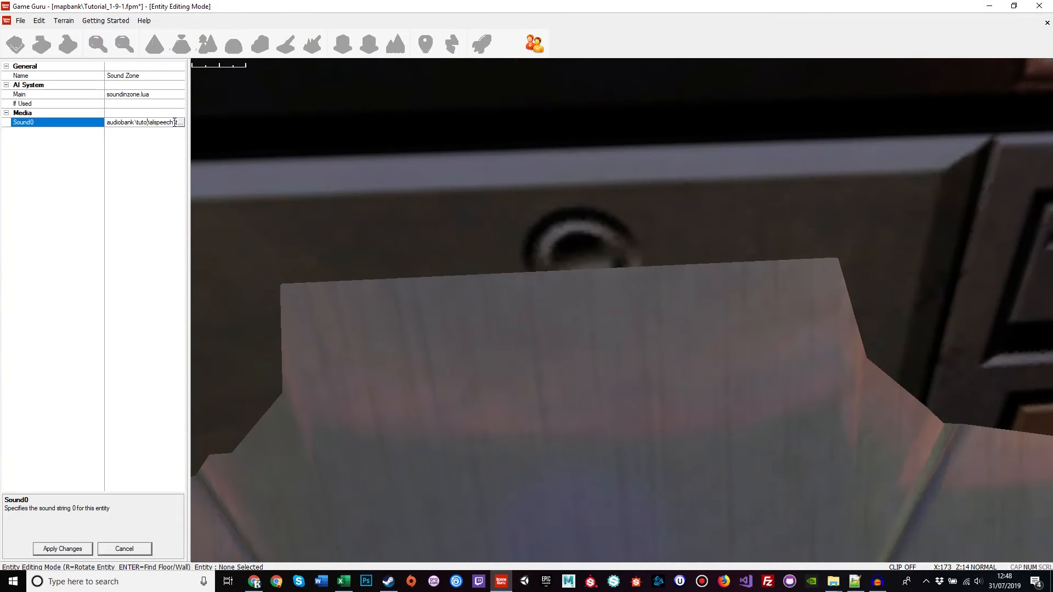
pyautogui.click(130, 550)
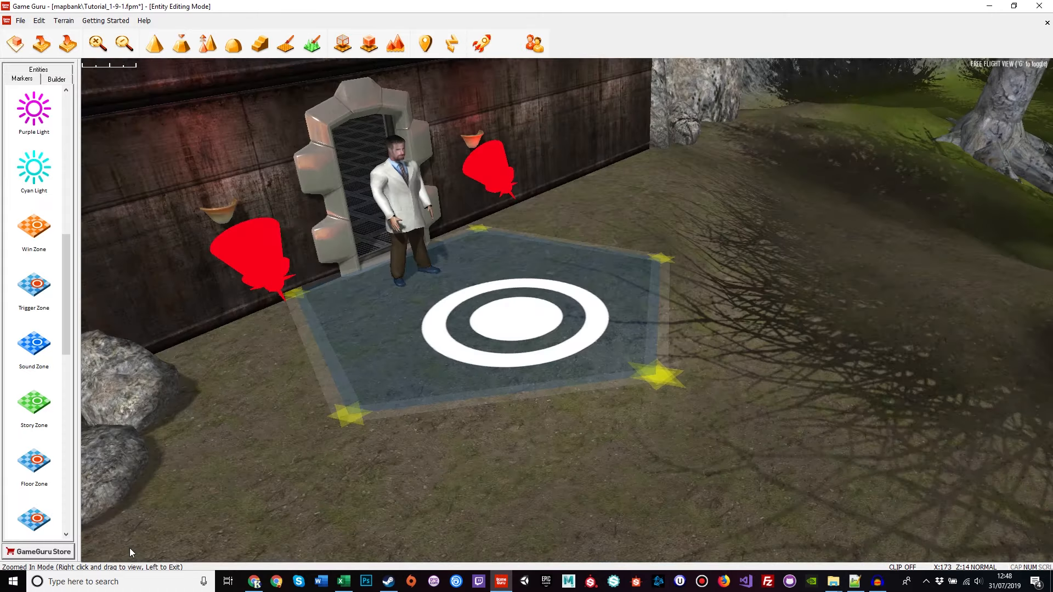
# In File Explorer, create a folder named tutorialwords inside audiobank and paste the two copied WAV recordings into it.
pyautogui.click(836, 582)
pyautogui.click(766, 544)
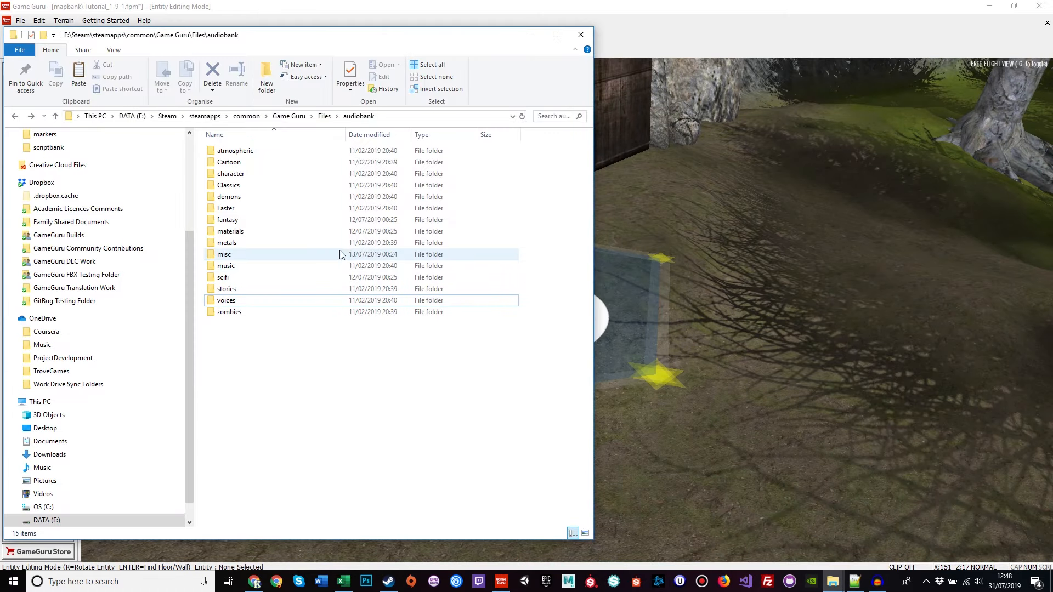
pyautogui.rightClick(262, 340)
pyautogui.moveTo(309, 482)
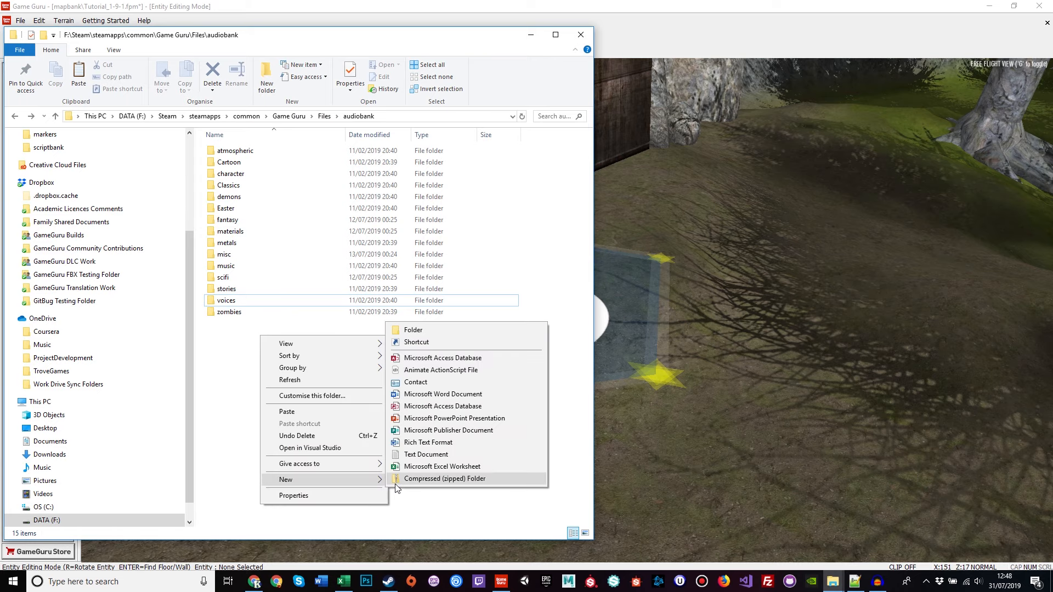
pyautogui.click(427, 331)
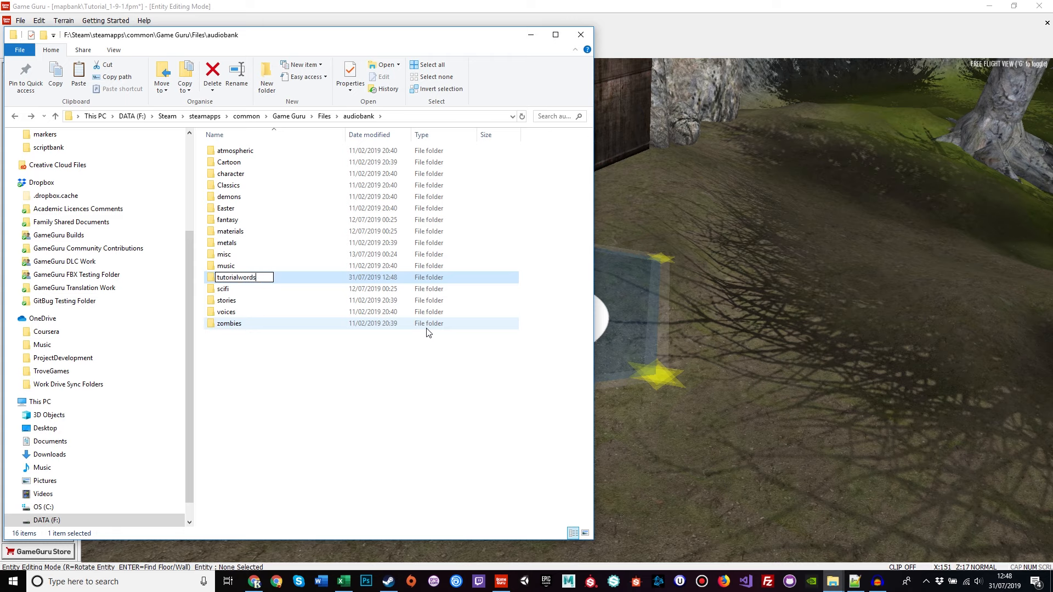
pyautogui.write('tutorialwords')
pyautogui.press('Return')
pyautogui.press('Return')
pyautogui.hotkey('ctrl', 'v')
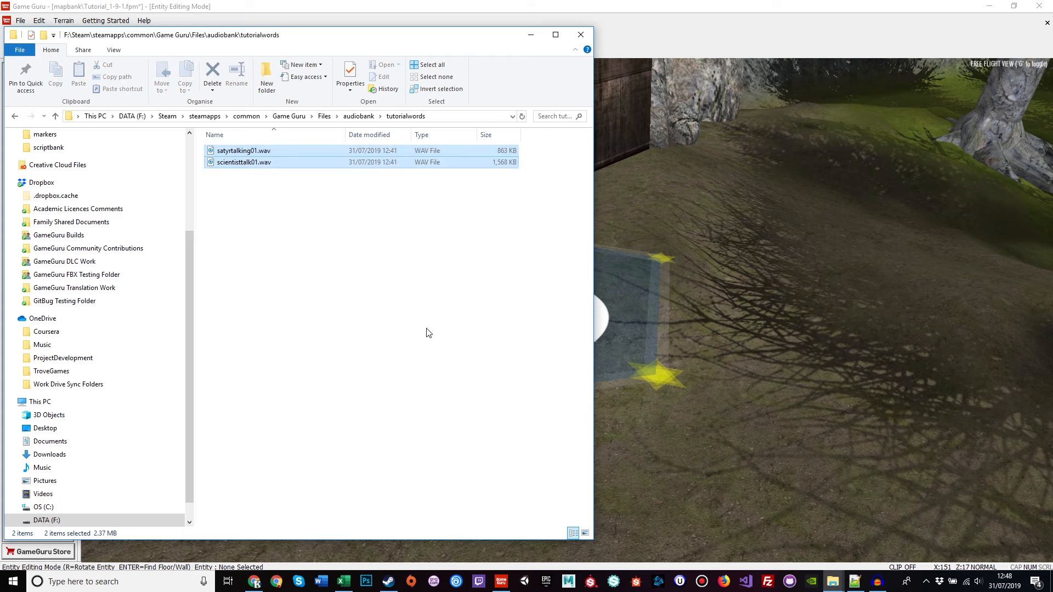
pyautogui.click(419, 346)
# Back in Game Guru, set the Sound Zone's Sound0 to scientisttalk01.wav from the tutorialwords folder and apply the change.
pyautogui.click(635, 435)
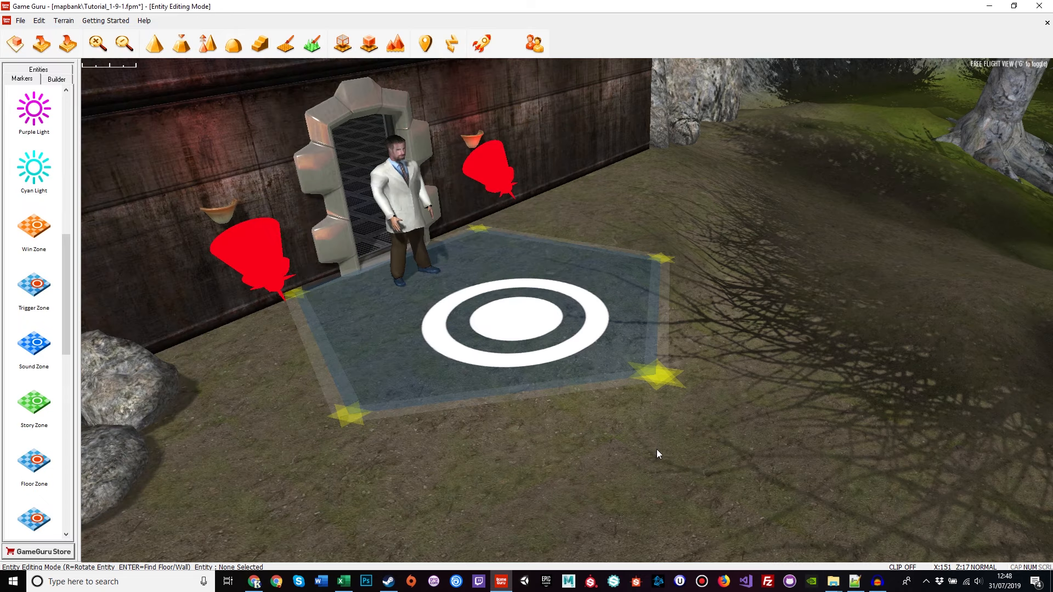
pyautogui.click(522, 330)
pyautogui.click(553, 236)
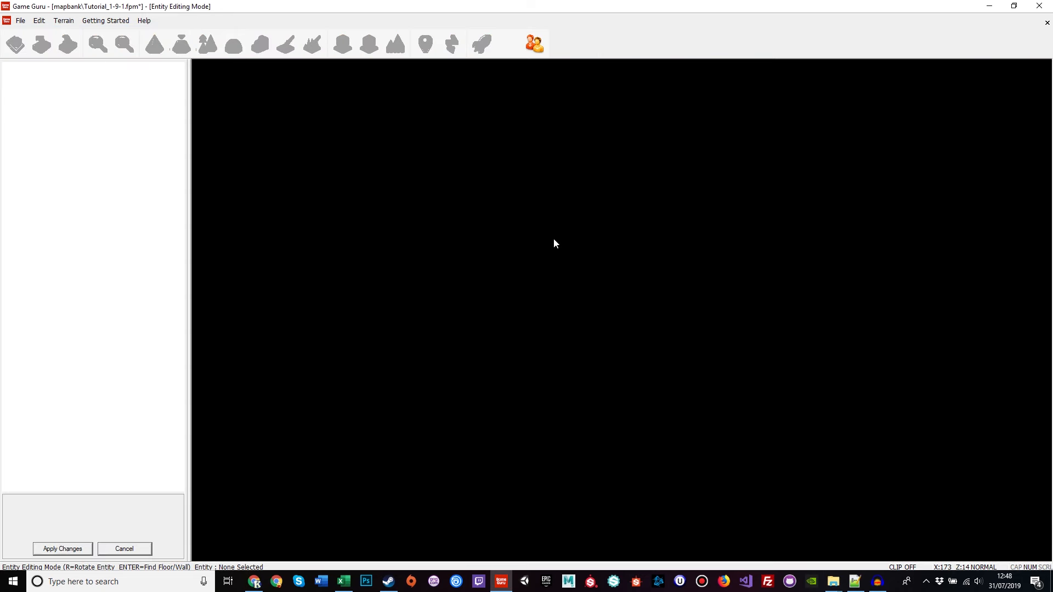
pyautogui.click(181, 122)
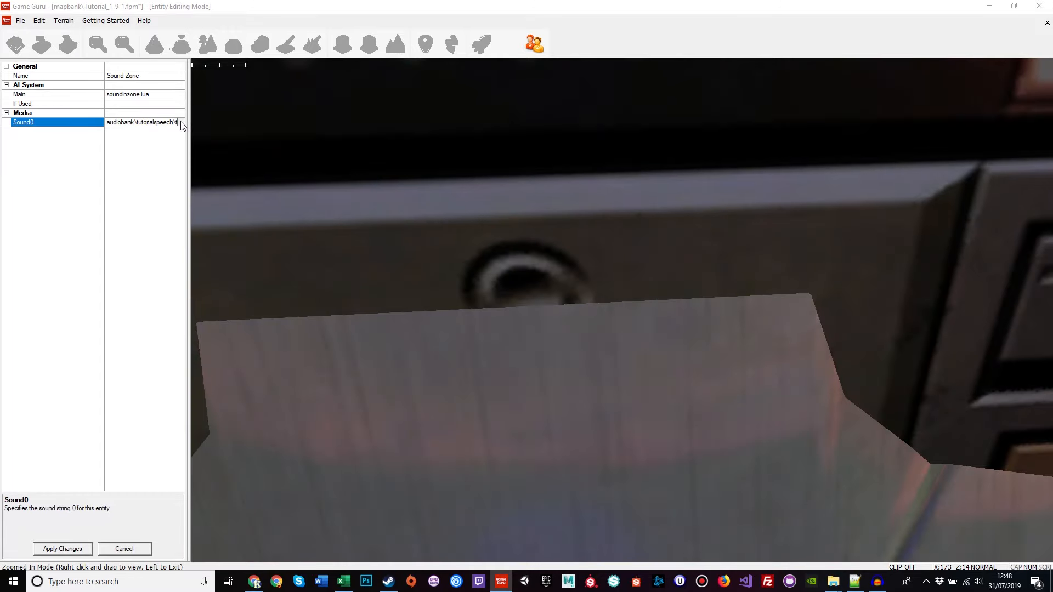
pyautogui.click(181, 123)
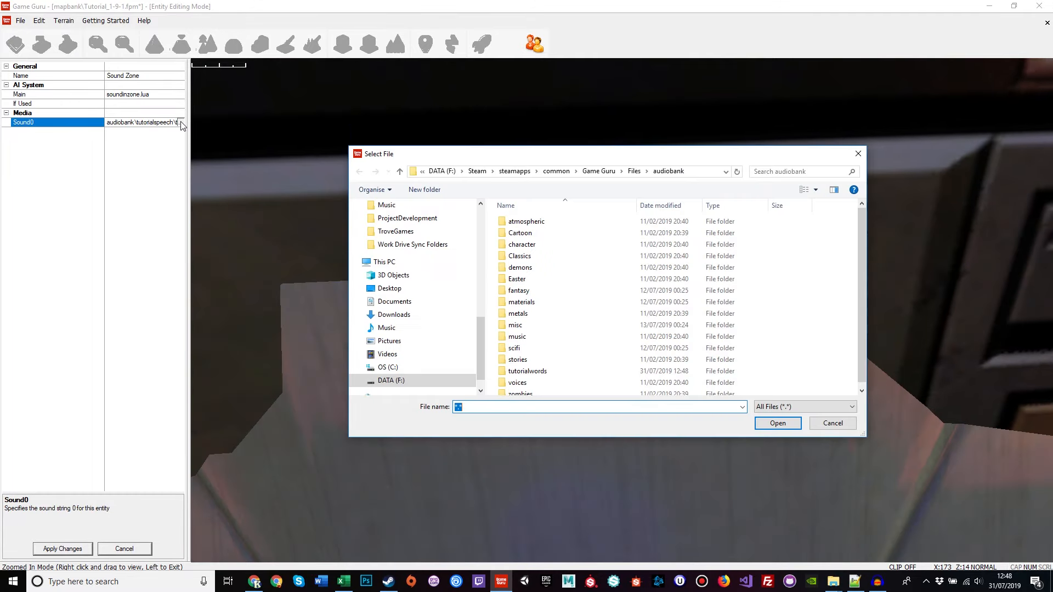
pyautogui.doubleClick(527, 367)
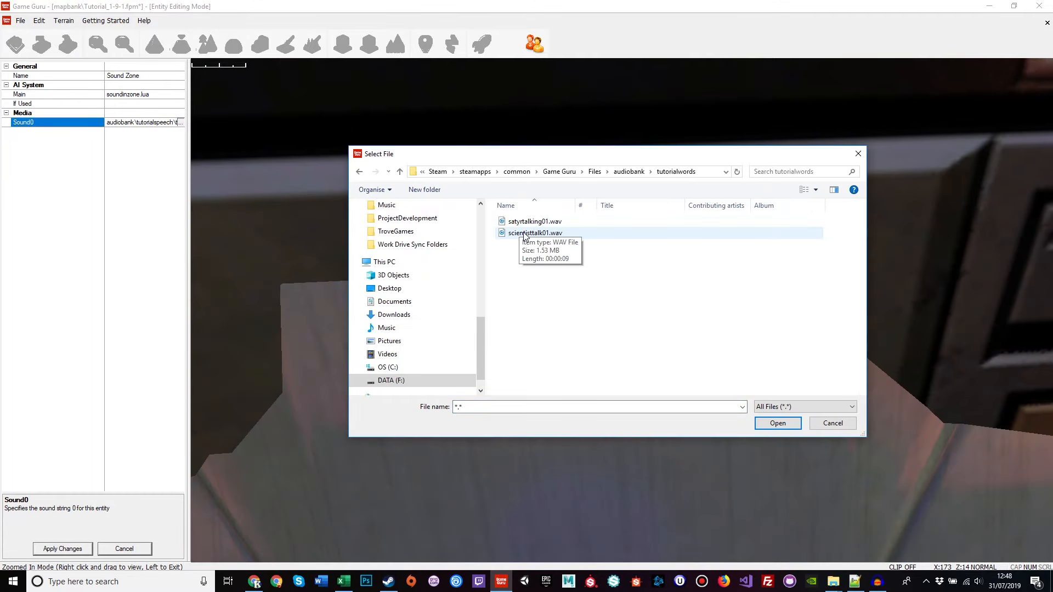
pyautogui.doubleClick(525, 234)
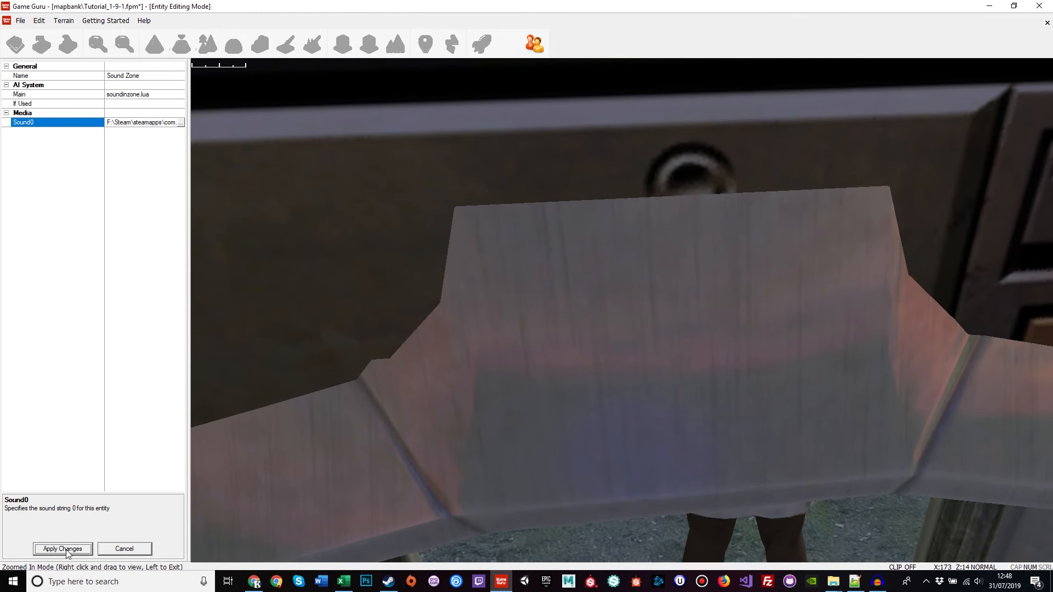
pyautogui.click(66, 551)
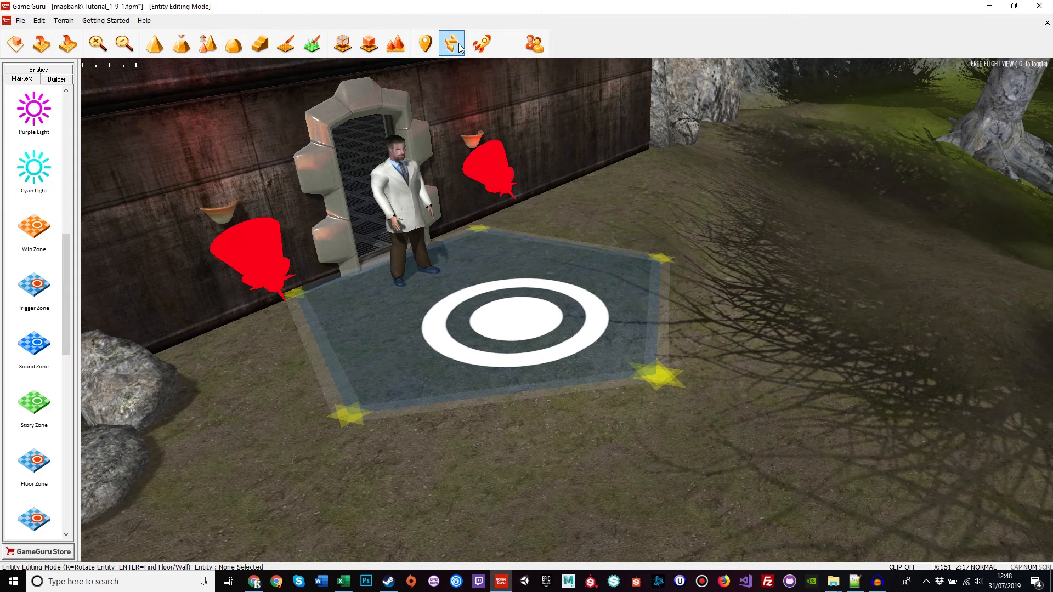
# Test the level and walk along the path to the scientist at the bunker doorway to trigger his Sound Zone.
pyautogui.click(480, 46)
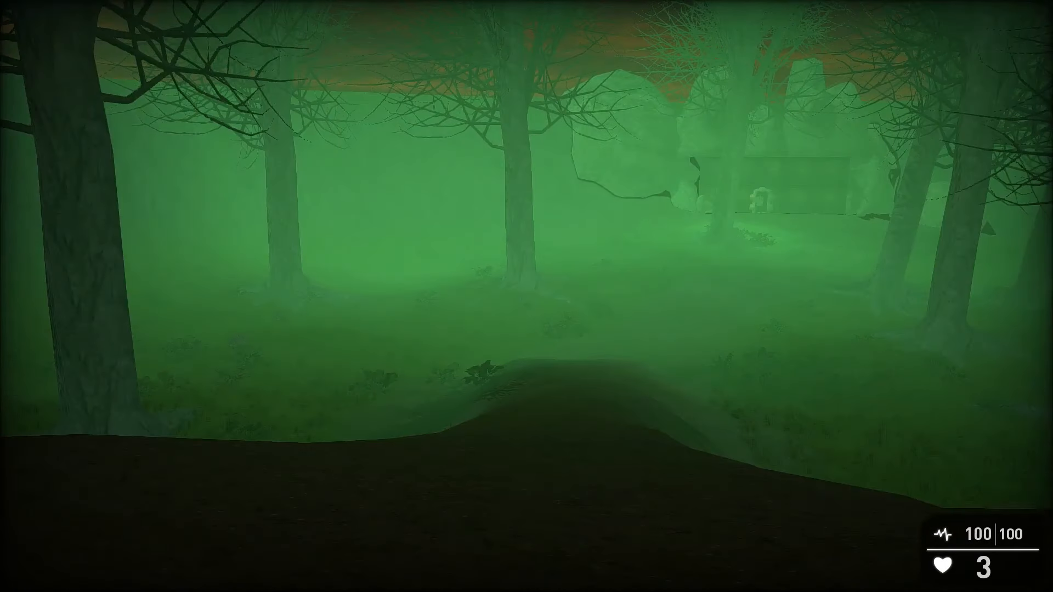
pyautogui.press('w')
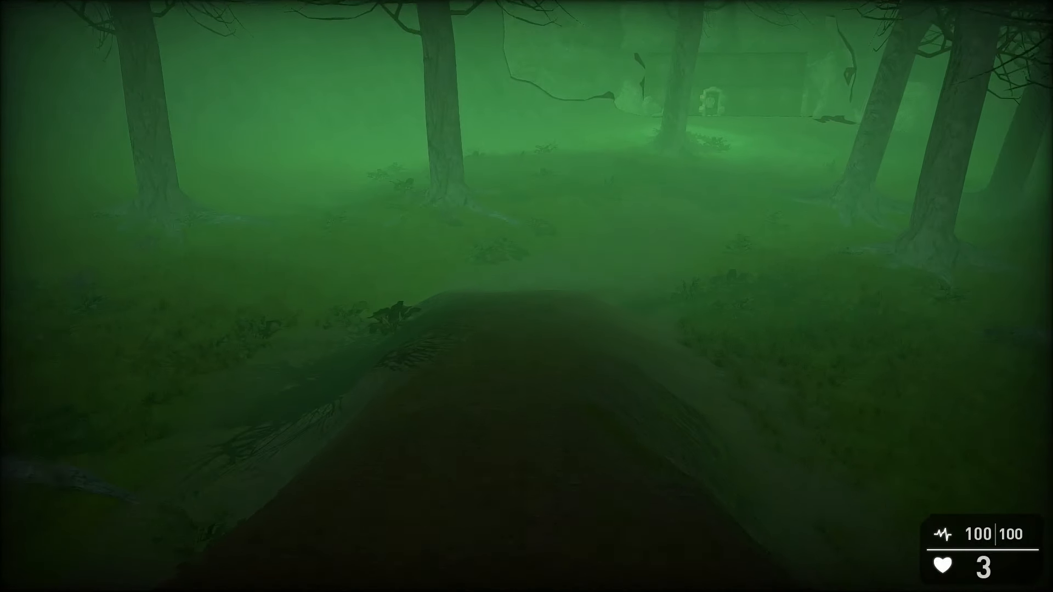
pyautogui.press('w')
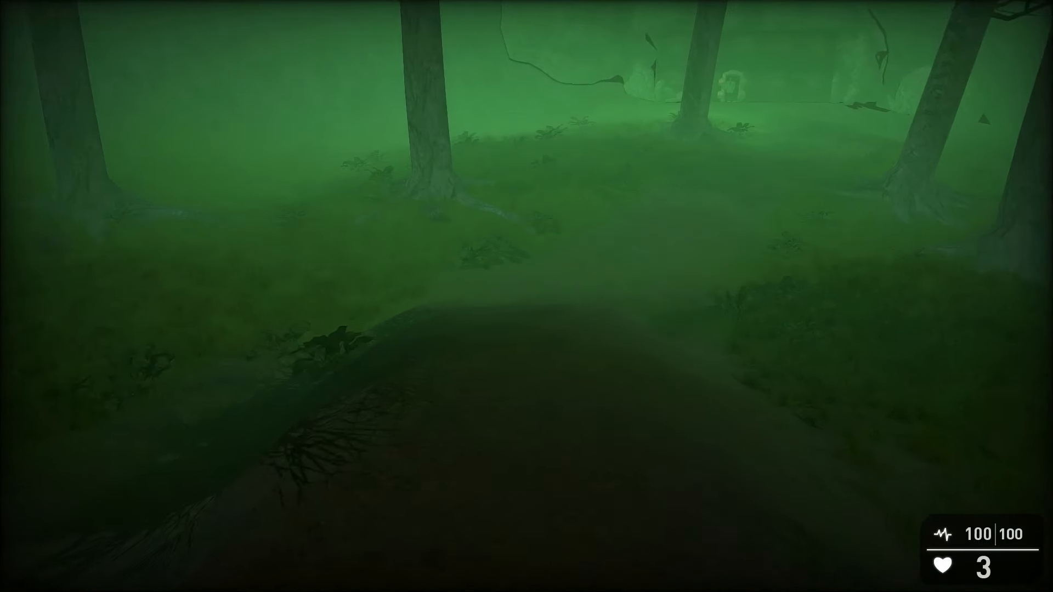
pyautogui.press('w')
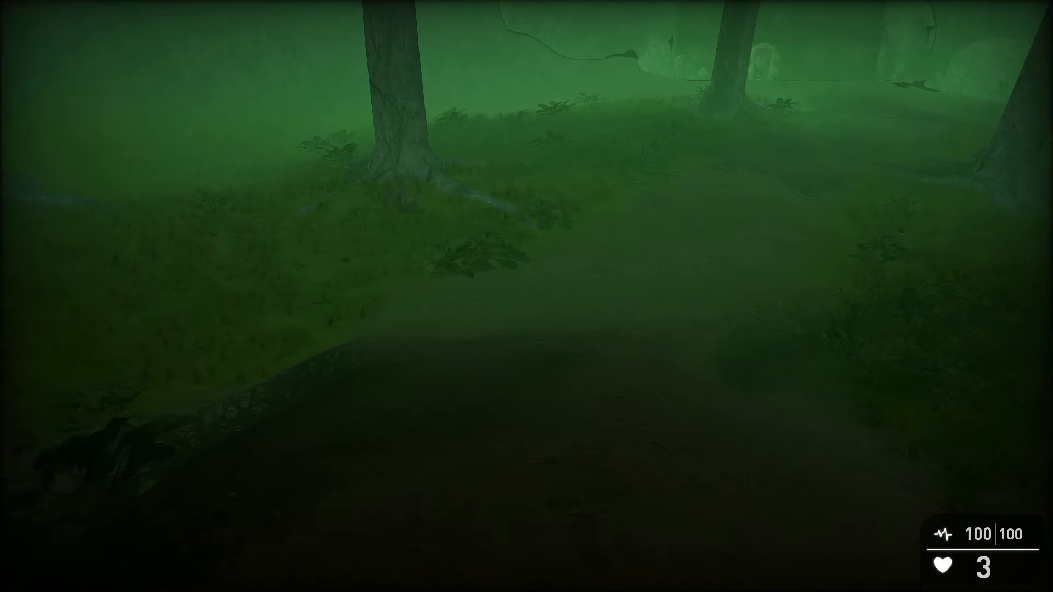
pyautogui.press('w')
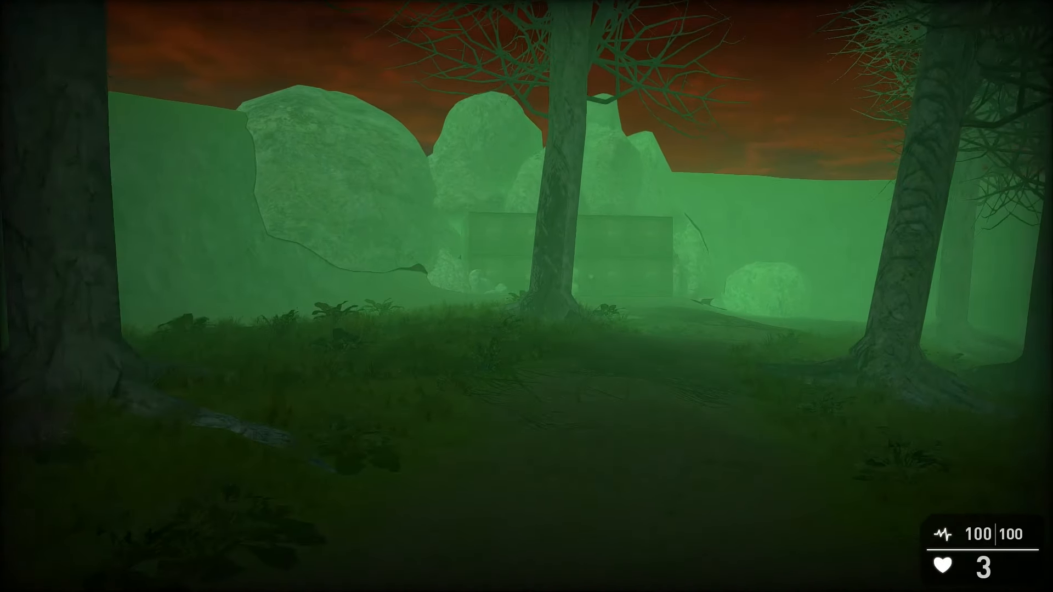
pyautogui.press('w')
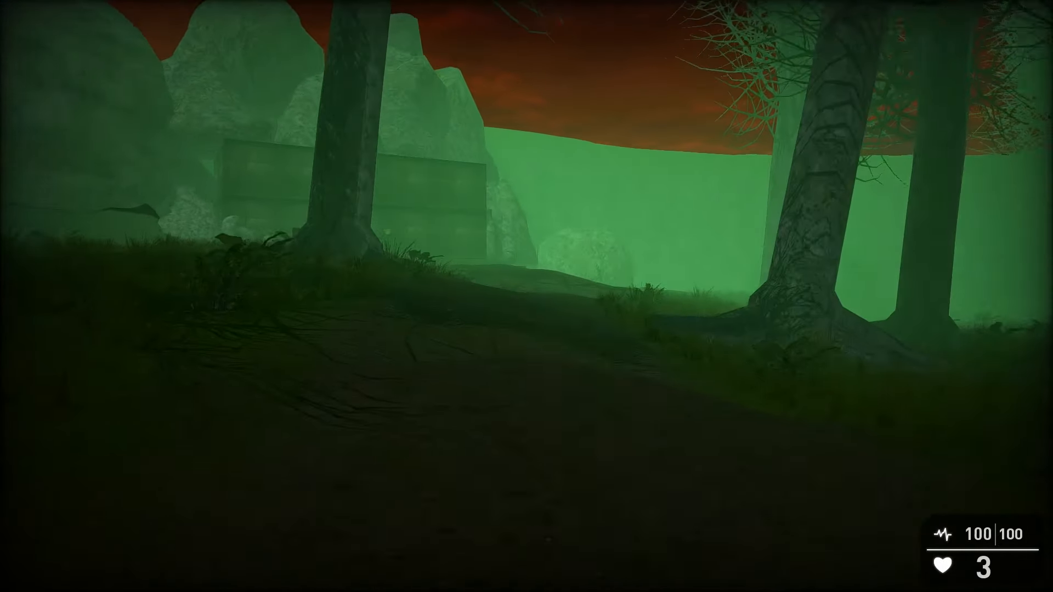
pyautogui.press('w')
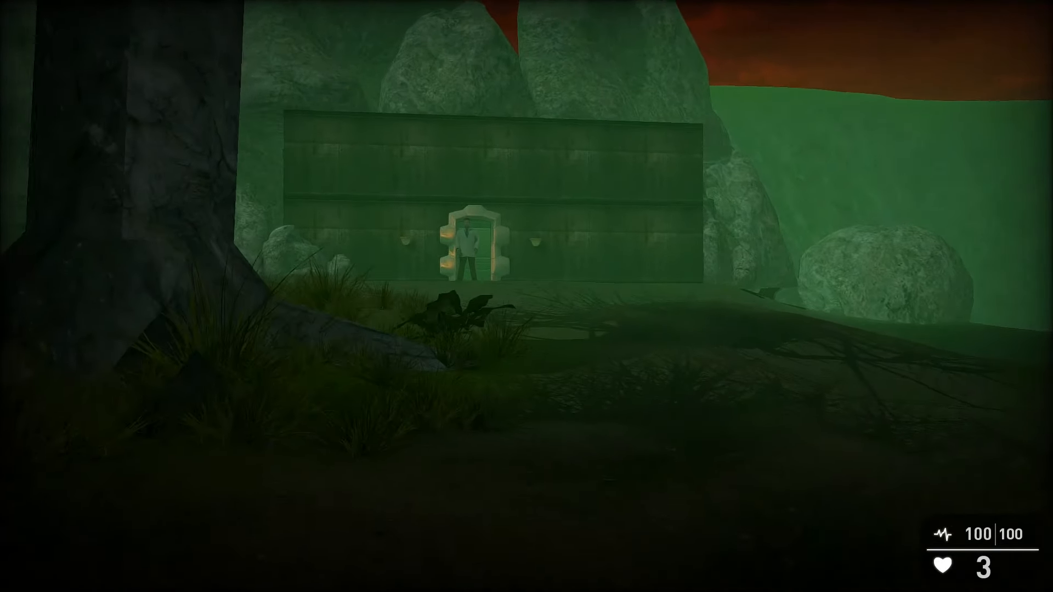
pyautogui.press('w')
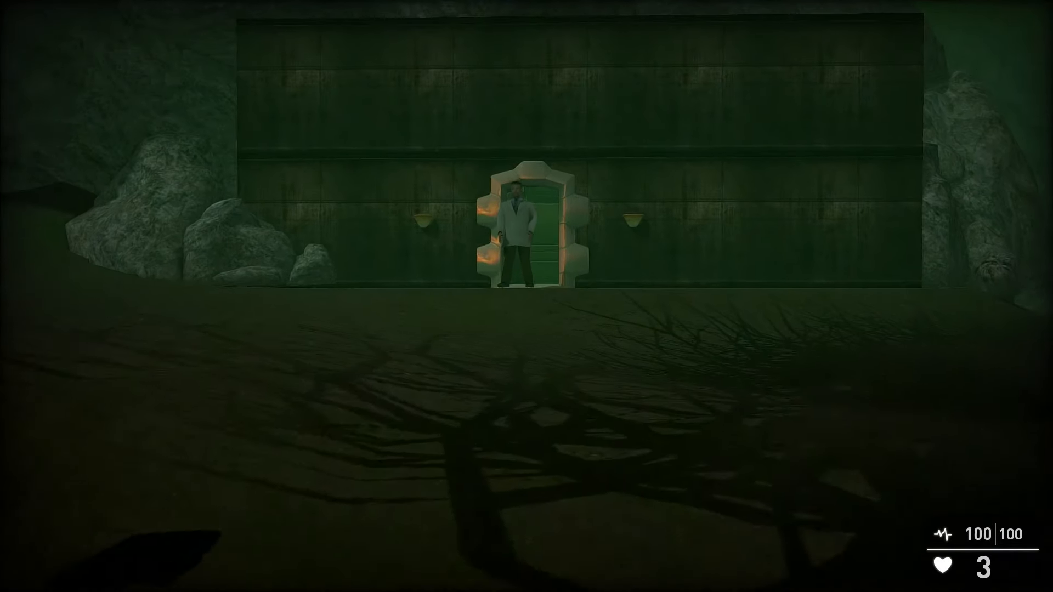
pyautogui.press('w')
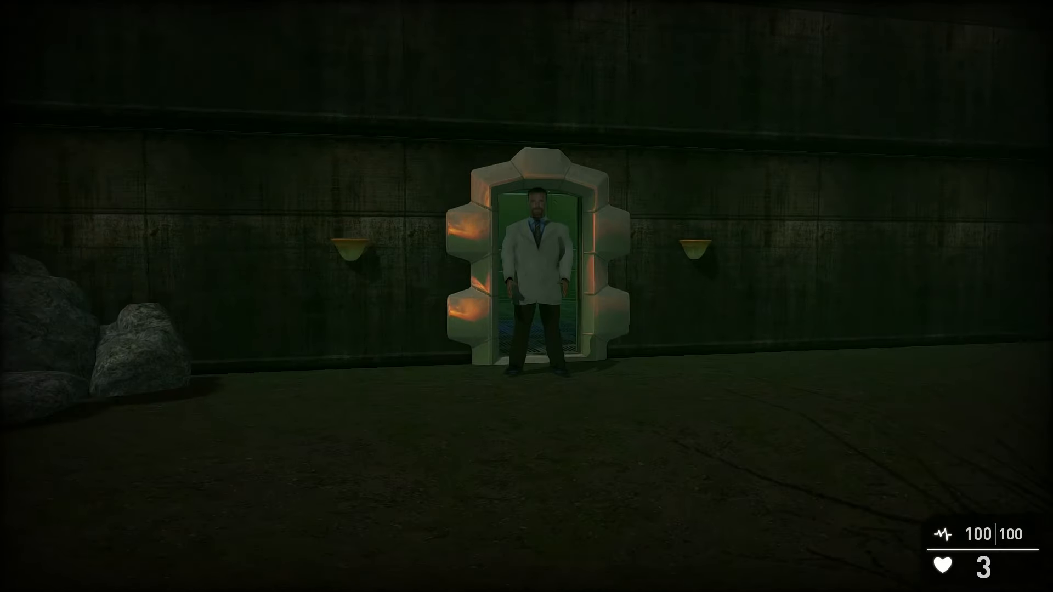
pyautogui.press('w')
pyautogui.press('a')
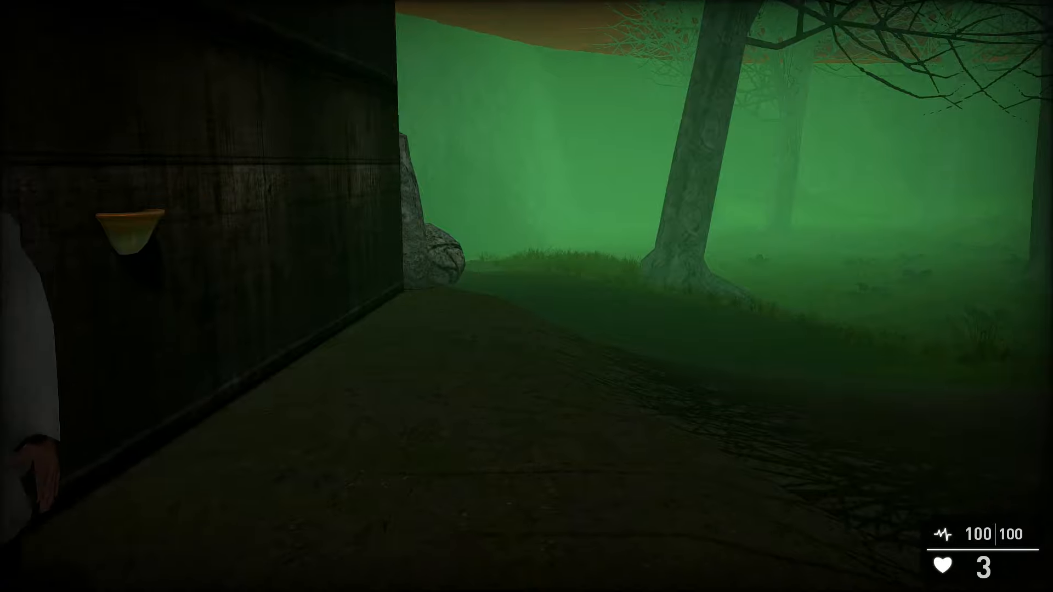
# Walk through the forest to the satyr by the tree, look around him, and end the test.
pyautogui.press('w')
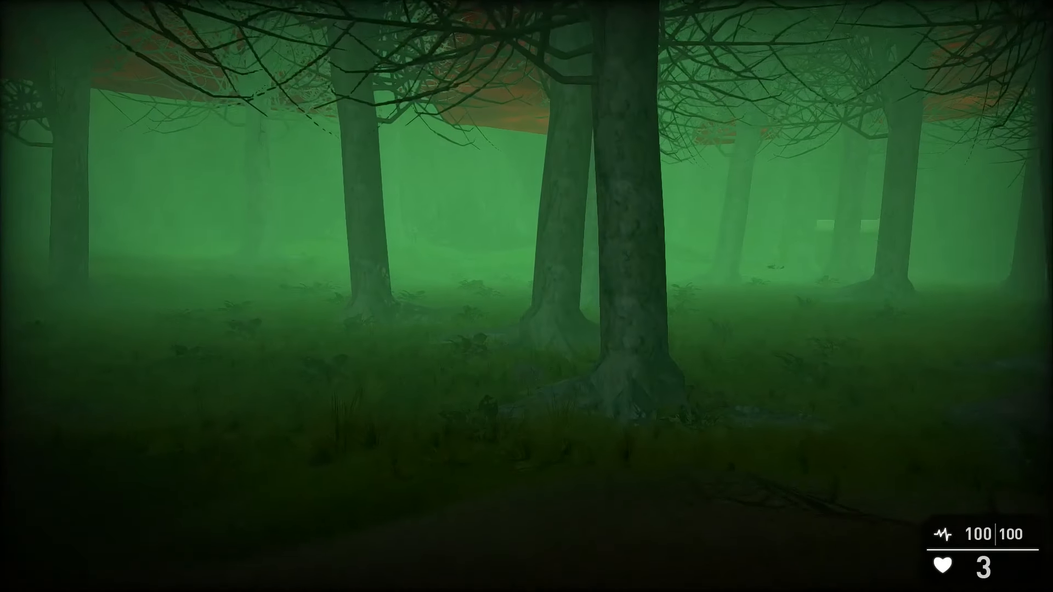
pyautogui.press('w')
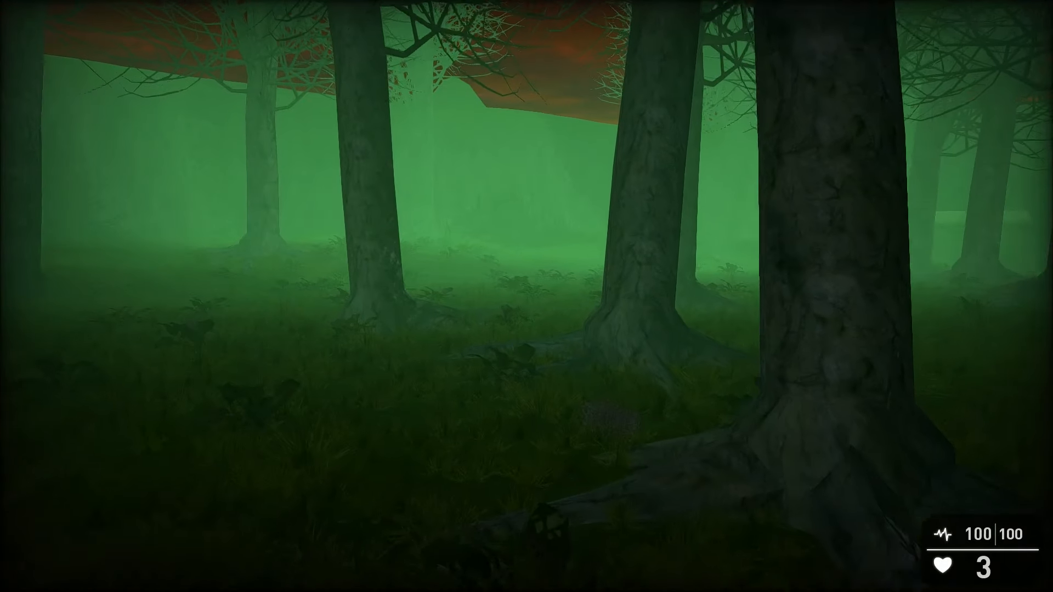
pyautogui.press('w')
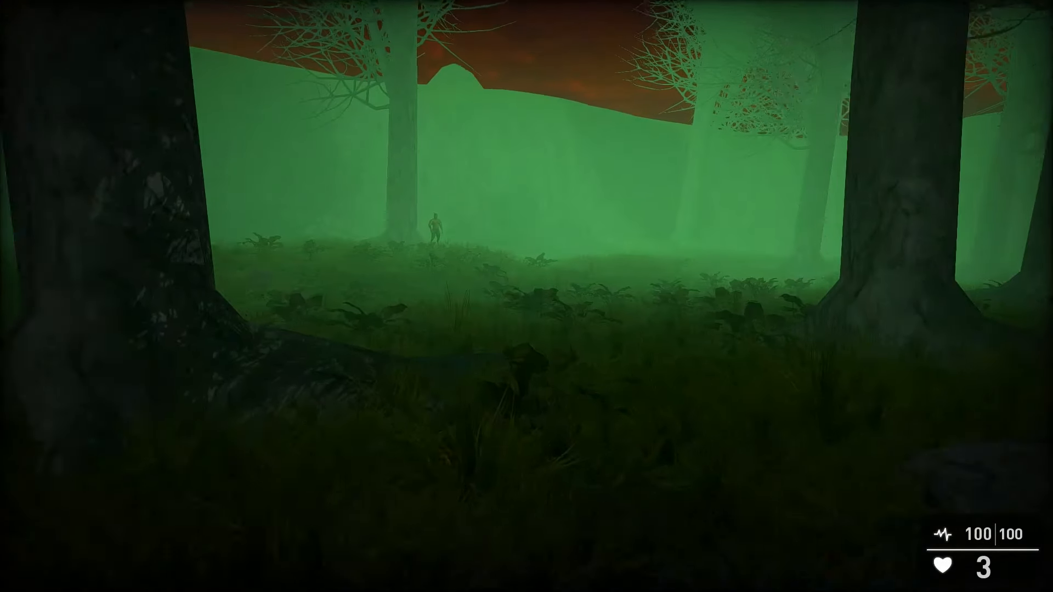
pyautogui.press('w')
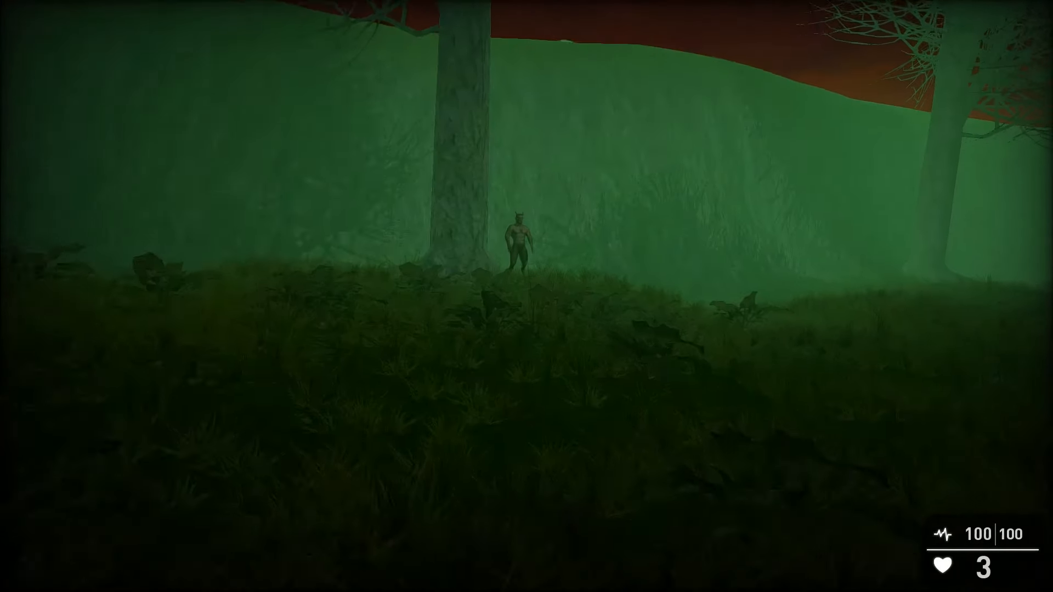
pyautogui.press('w')
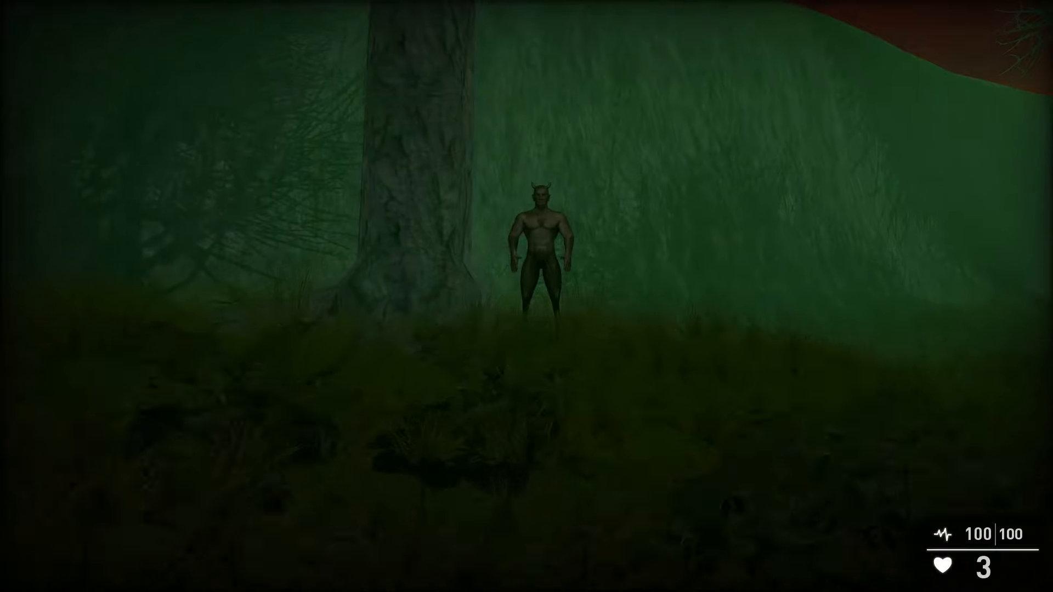
pyautogui.press('w')
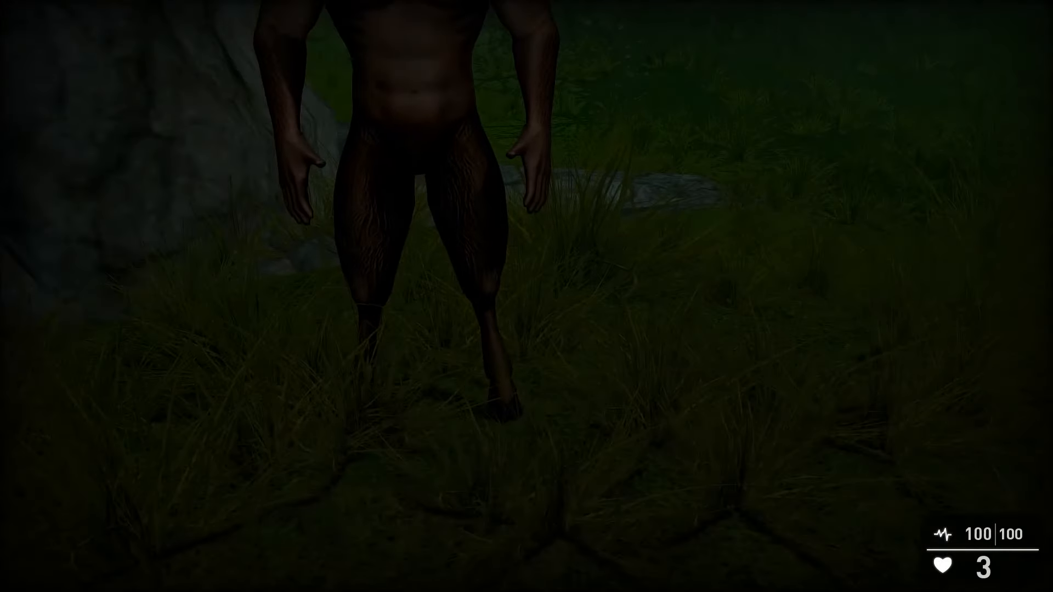
pyautogui.press('s')
pyautogui.press('a')
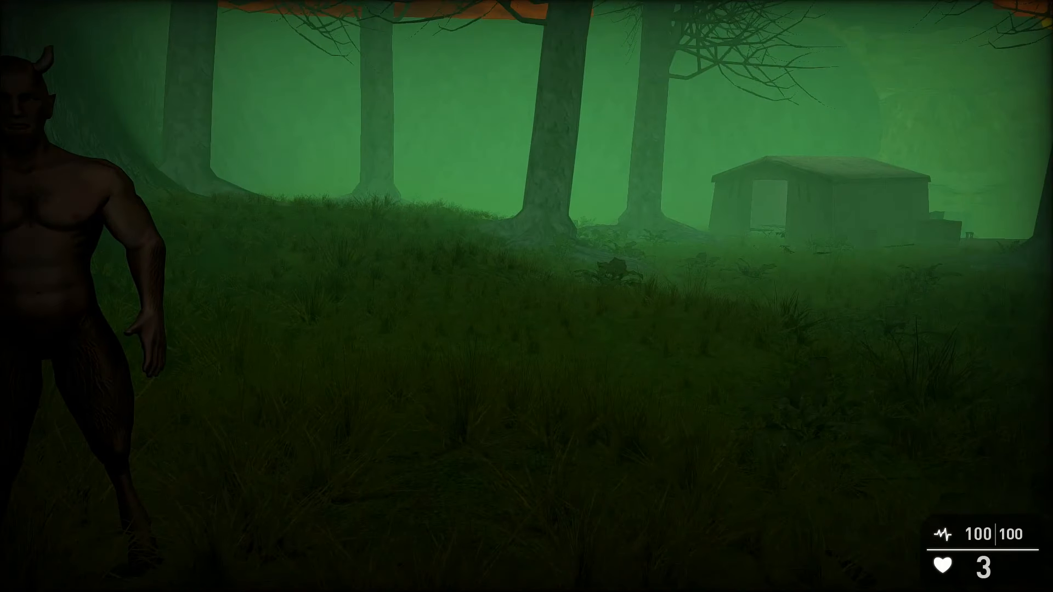
pyautogui.press('s')
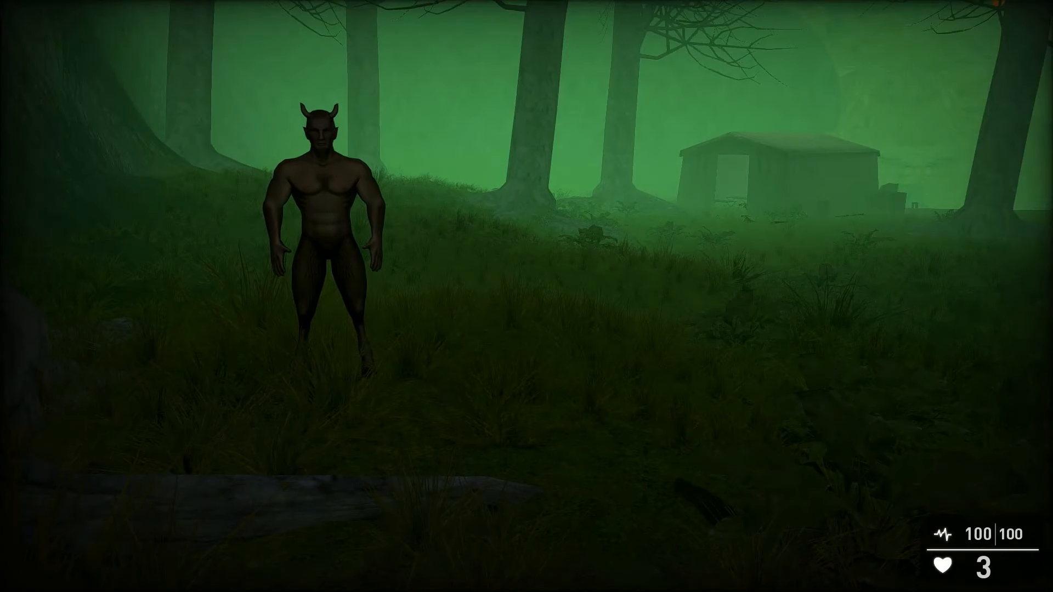
pyautogui.press('Escape')
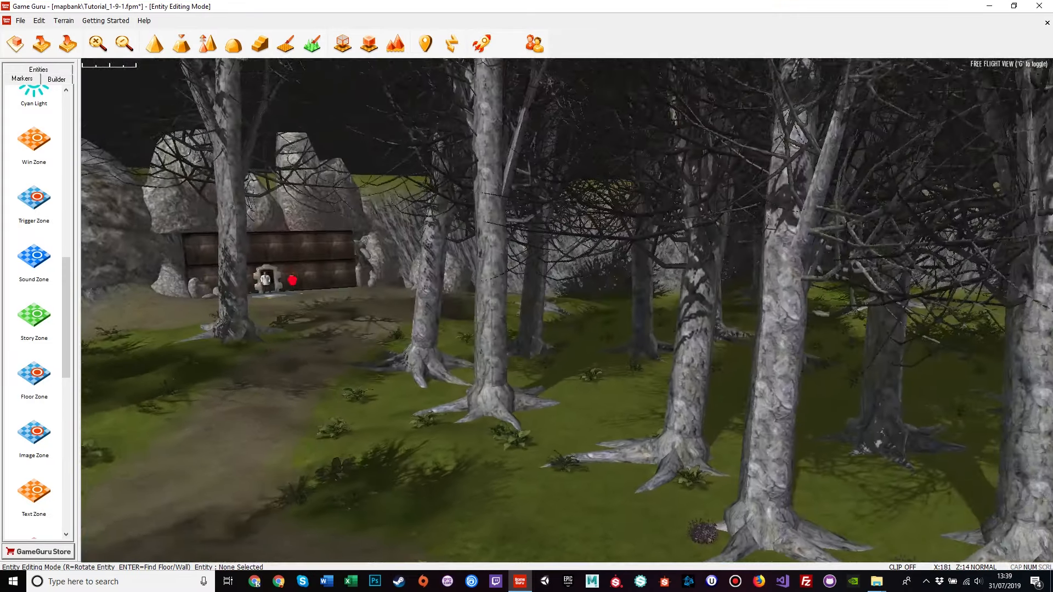
# Place a Sound Zone marker on the ground at the satyr's feet beside the tree.
pyautogui.press('w')
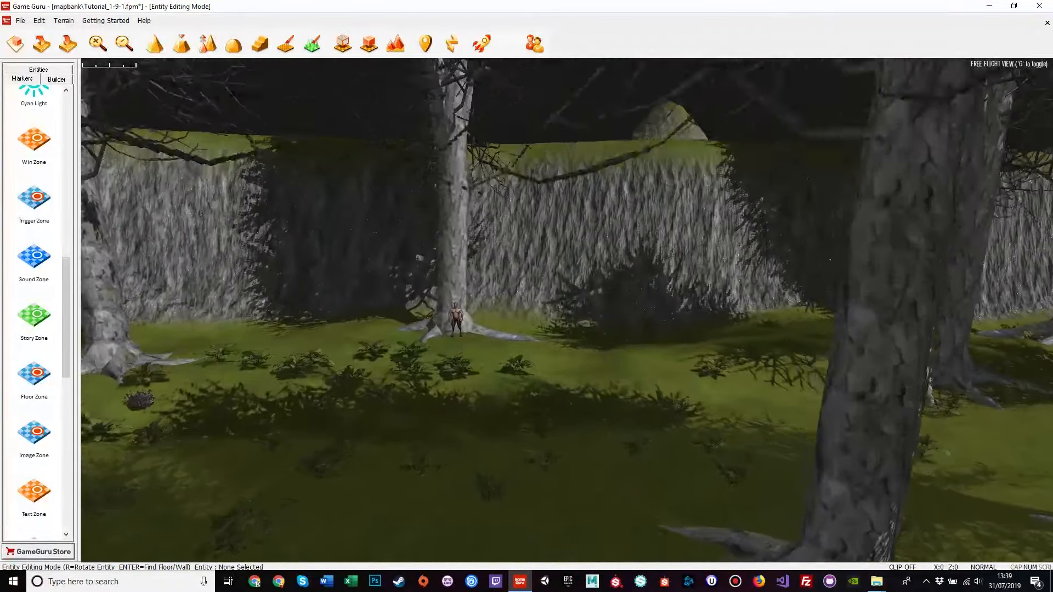
pyautogui.press('w')
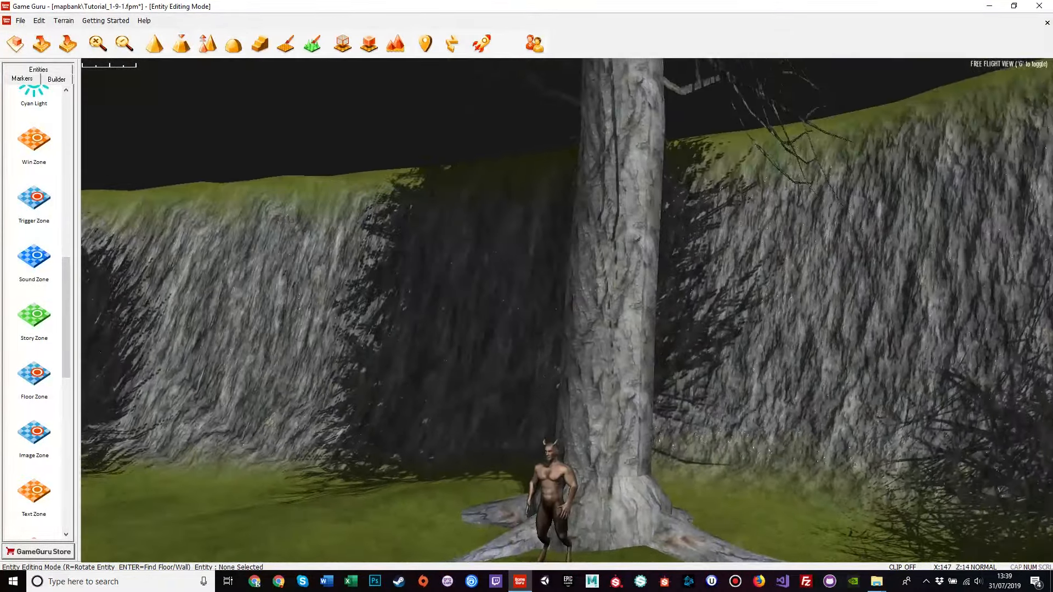
pyautogui.press('w')
pyautogui.moveTo(611, 109); pyautogui.dragTo(611, 212, button='right')
pyautogui.press('s')
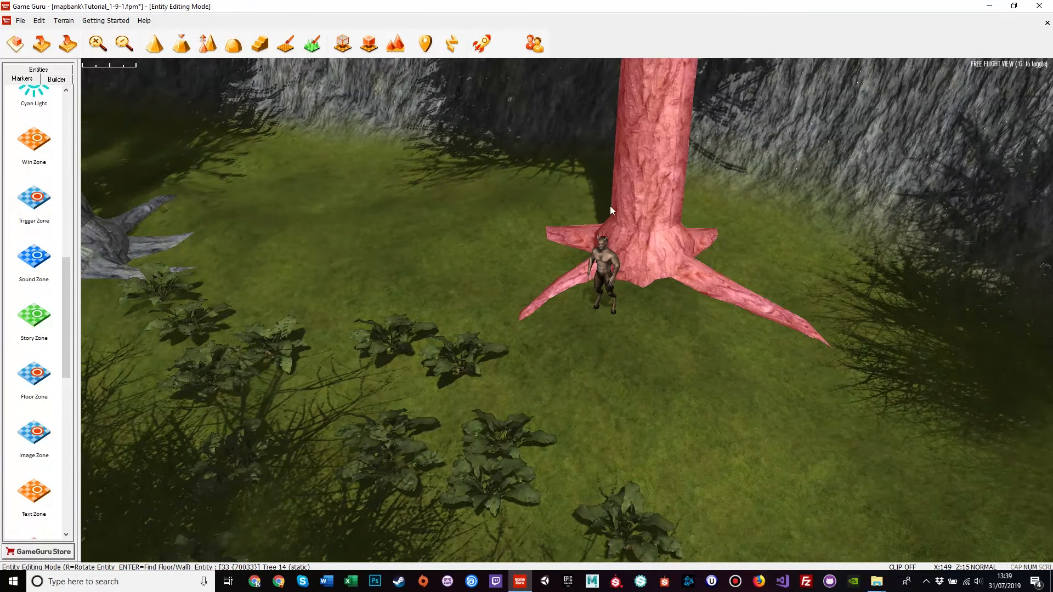
pyautogui.click(26, 259)
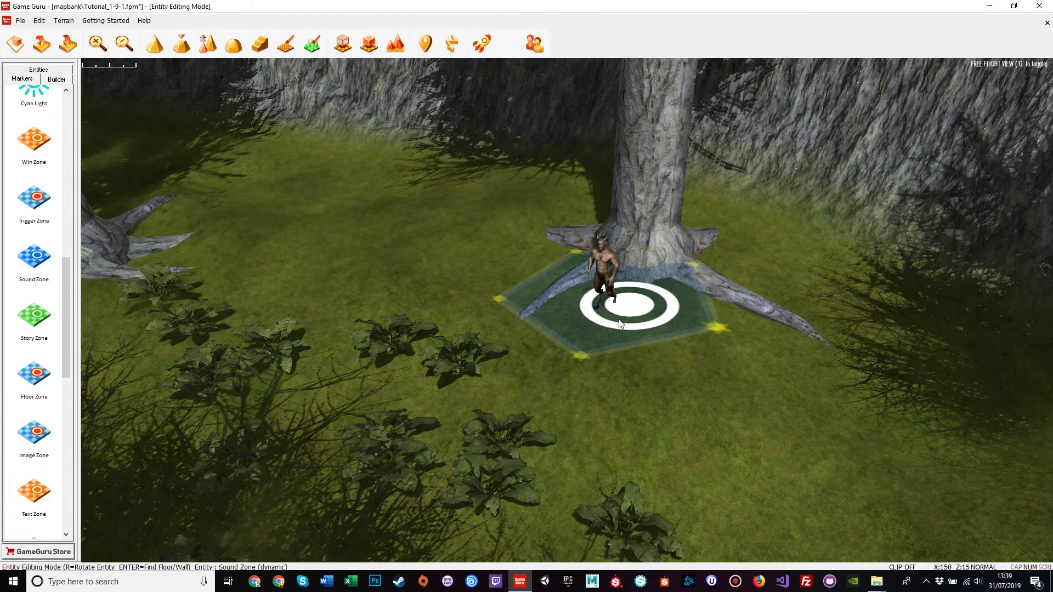
# Pull four corner points of the satyr's Sound Zone outward so it covers a wider area around him.
pyautogui.moveTo(486, 307); pyautogui.dragTo(312, 305)
pyautogui.moveTo(561, 357); pyautogui.dragTo(581, 482)
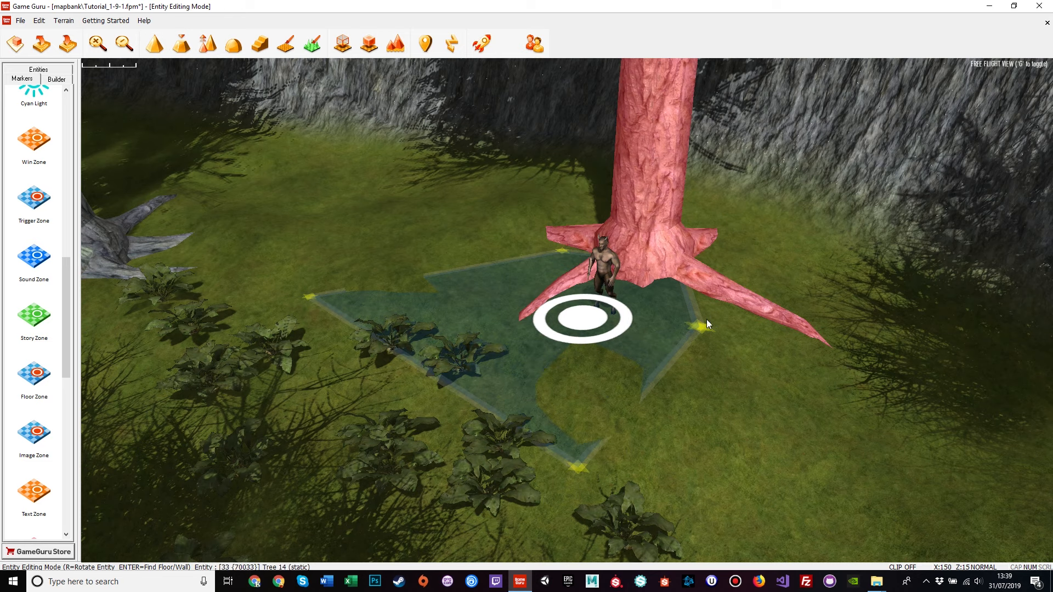
pyautogui.moveTo(703, 327); pyautogui.dragTo(850, 377)
pyautogui.moveTo(551, 254); pyautogui.dragTo(501, 205)
# Set the satyr zone's Sound0 to satyrtalking01.wav from the tutorialwords folder, apply the change and save the level.
pyautogui.click(605, 321)
pyautogui.click(657, 222)
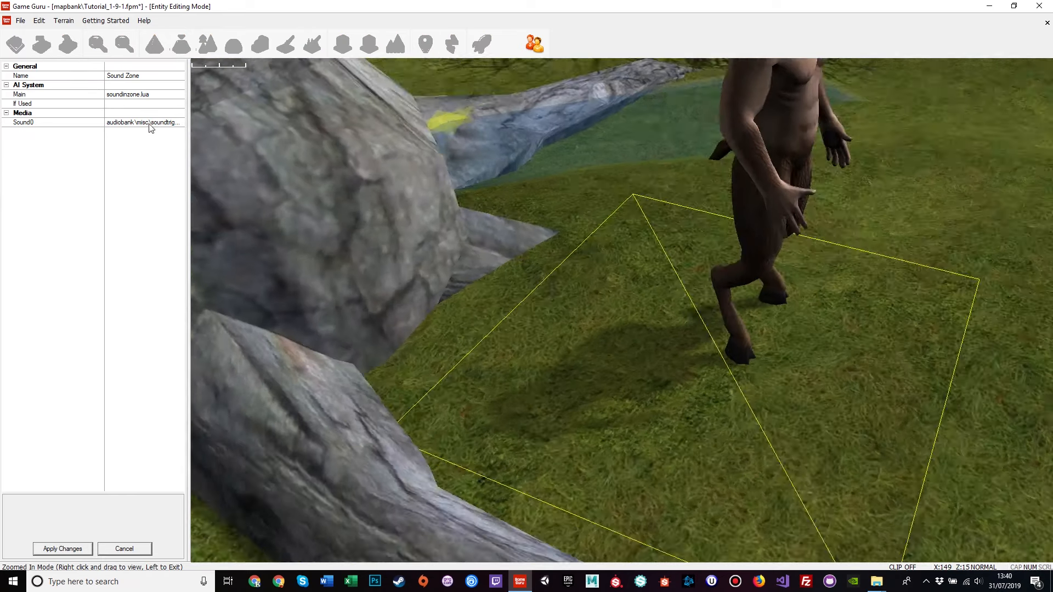
pyautogui.click(179, 123)
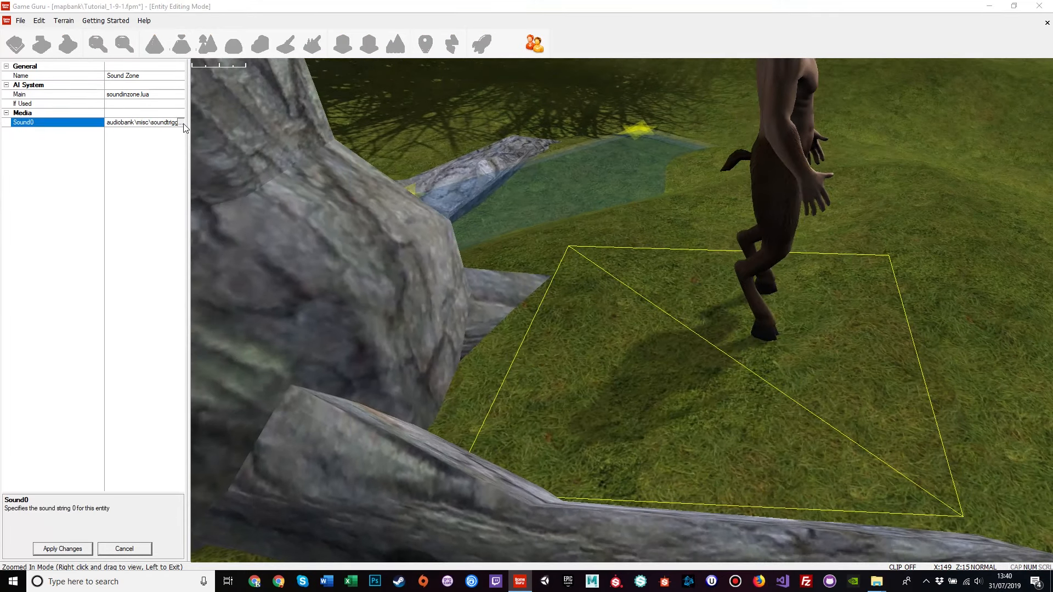
pyautogui.click(180, 122)
pyautogui.doubleClick(526, 366)
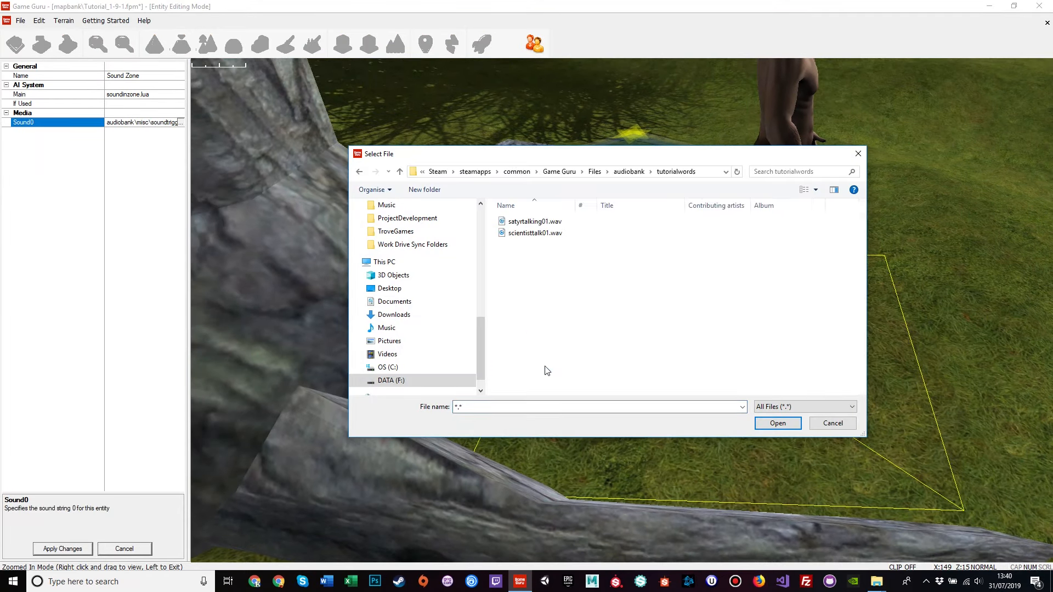
pyautogui.doubleClick(520, 224)
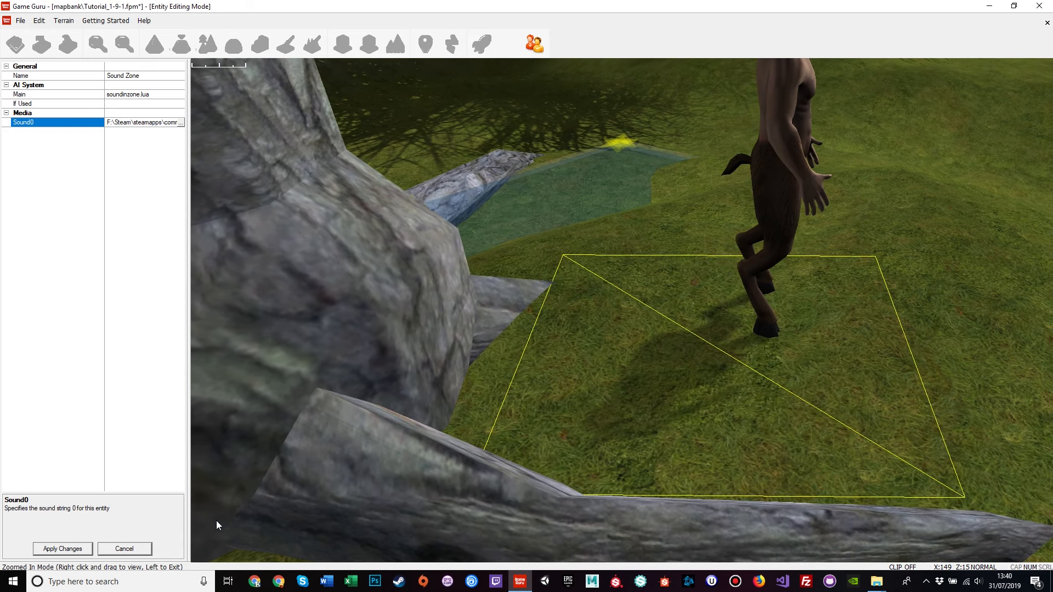
pyautogui.click(60, 549)
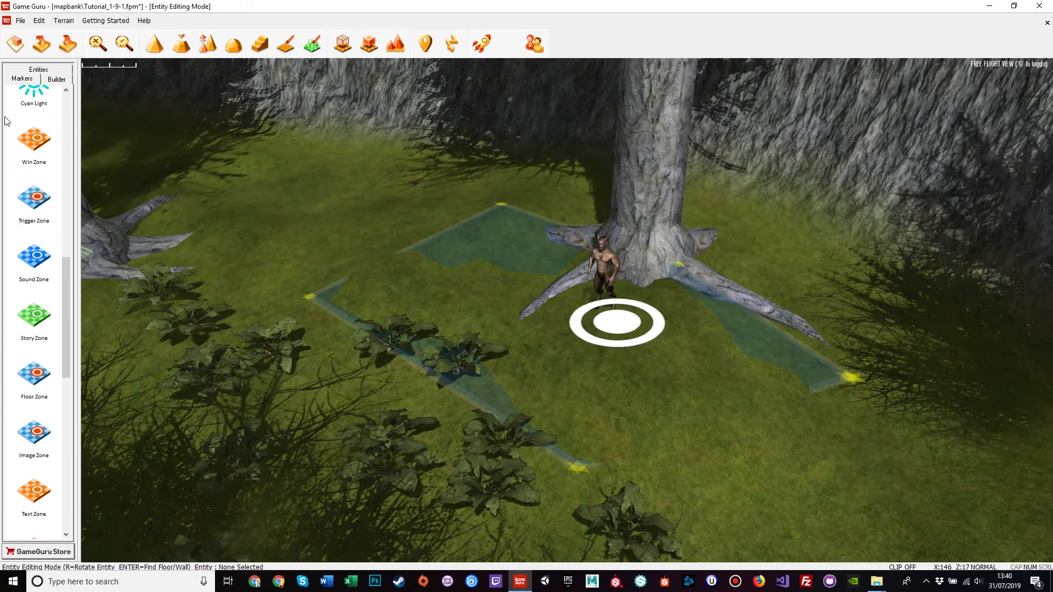
pyautogui.click(22, 20)
pyautogui.click(28, 80)
# Survey the level from the satyr's forest to the tent and the water pool at the orange rock cave.
pyautogui.moveTo(329, 277); pyautogui.dragTo(773, 218, button='right')
pyautogui.press('w')
pyautogui.press('s')
pyautogui.press('w')
pyautogui.press('w')
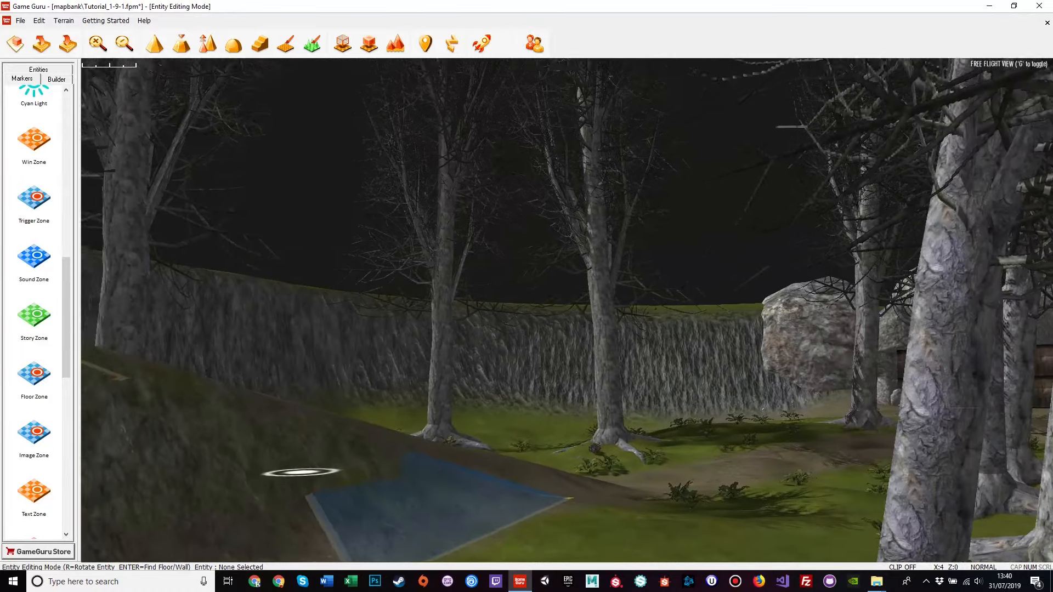
pyautogui.press('w')
pyautogui.moveTo(567, 311); pyautogui.dragTo(937, 312, button='right')
pyautogui.press('w')
pyautogui.press('w')
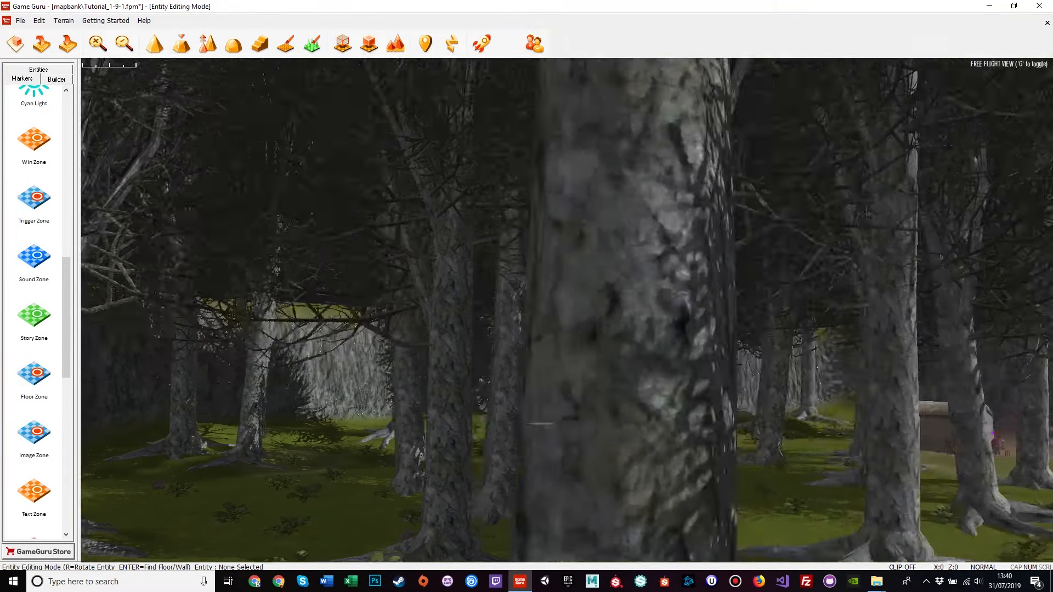
pyautogui.press('d')
pyautogui.moveTo(567, 310); pyautogui.dragTo(224, 326, button='right')
pyautogui.press('w')
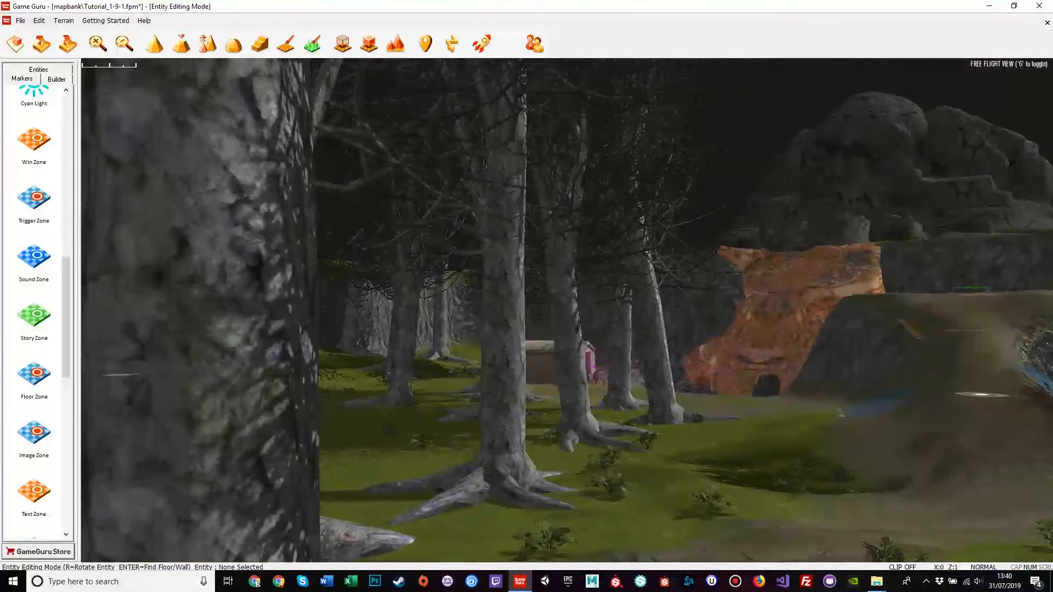
pyautogui.moveTo(384, 310); pyautogui.dragTo(431, 434, button='right')
pyautogui.press('w')
pyautogui.moveTo(269, 175); pyautogui.dragTo(287, 231, button='right')
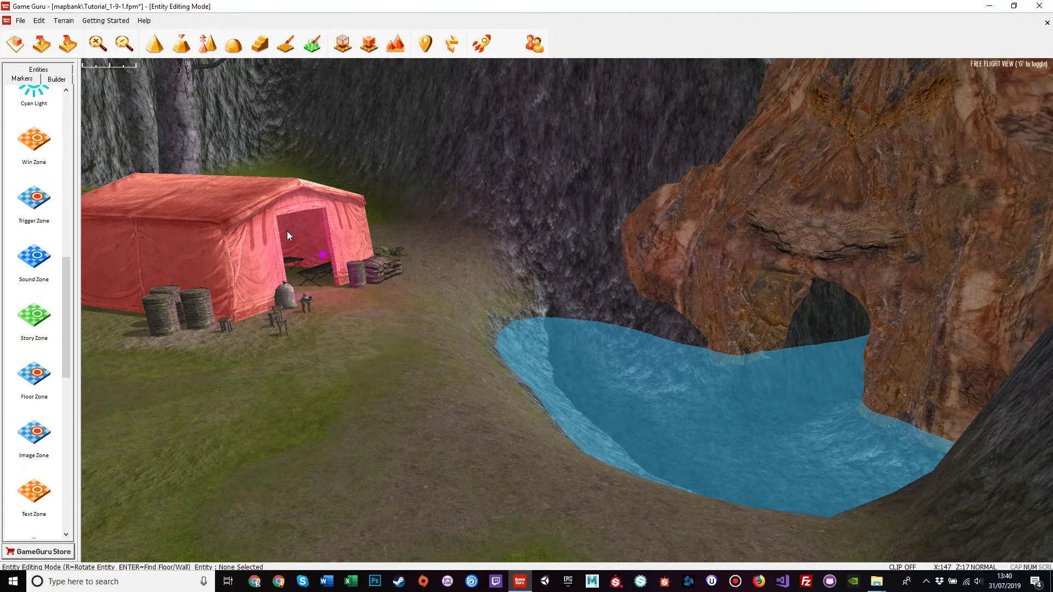